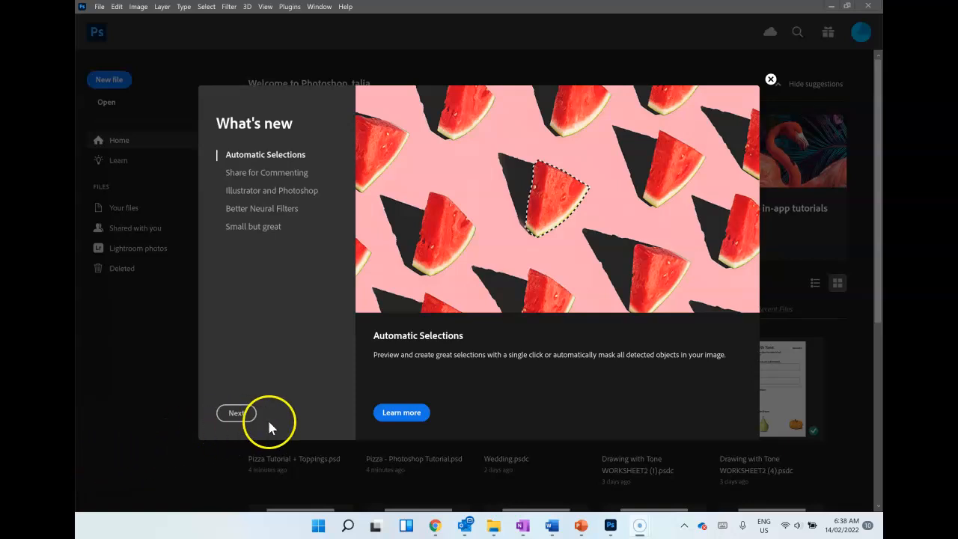
# Step: Dismiss the What's new and cloud documents notices, and start a new file
pyautogui.click(772, 80)
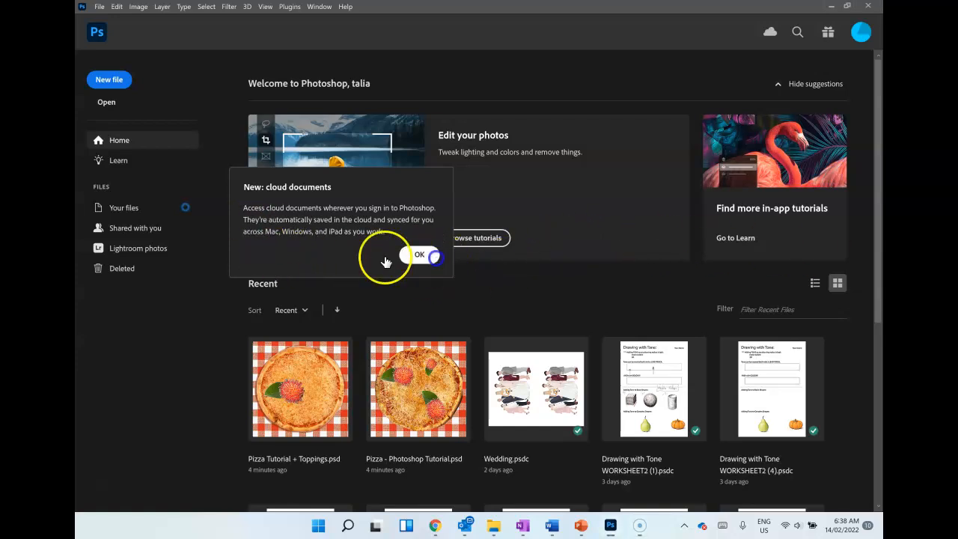
pyautogui.click(410, 256)
pyautogui.click(107, 80)
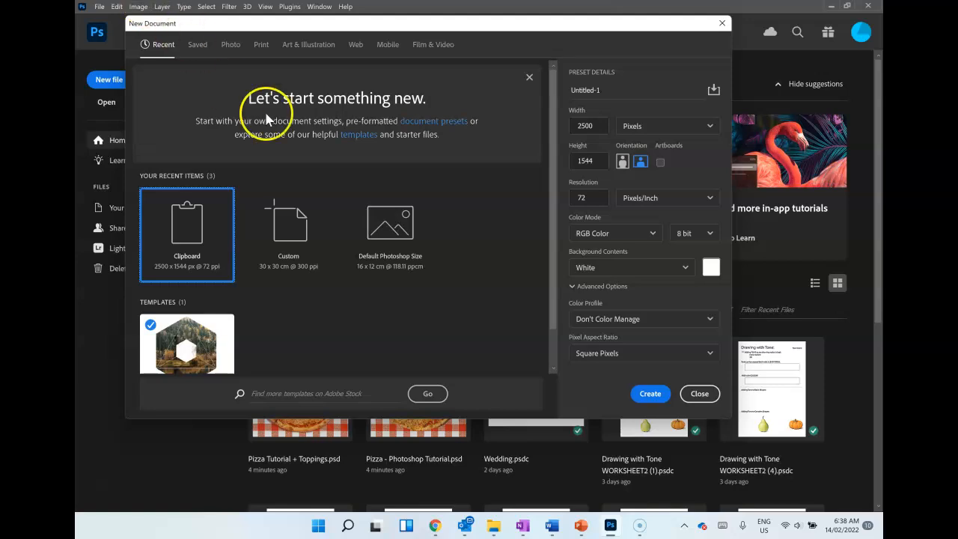
# Step: Set the new document's units to centimeters and its size to 30 wide by 30 high
pyautogui.click(627, 129)
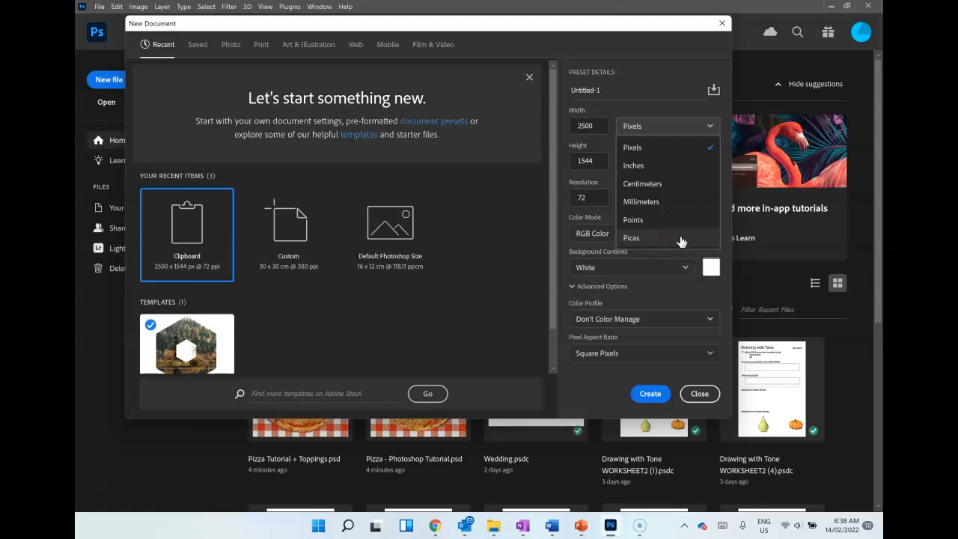
pyautogui.click(675, 188)
pyautogui.click(603, 125)
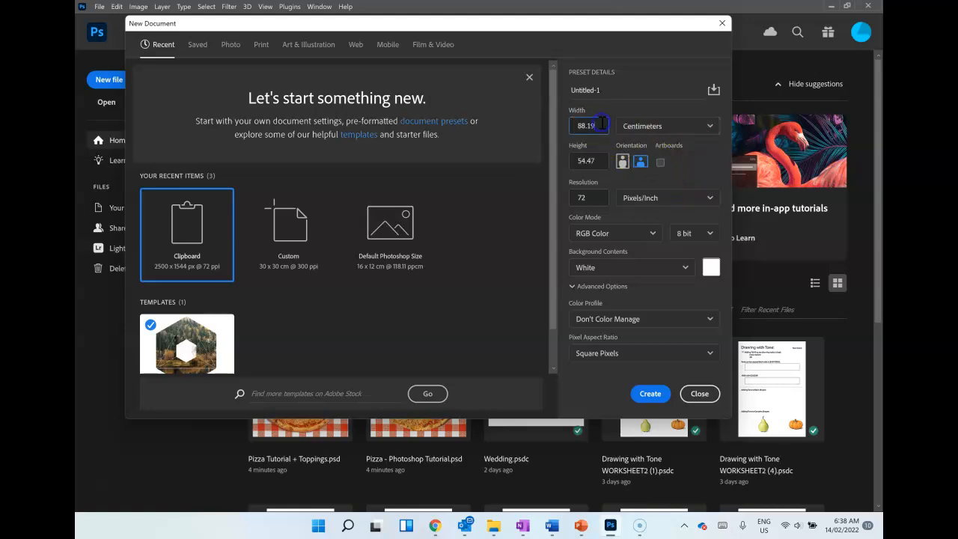
pyautogui.write('30')
pyautogui.click(589, 160)
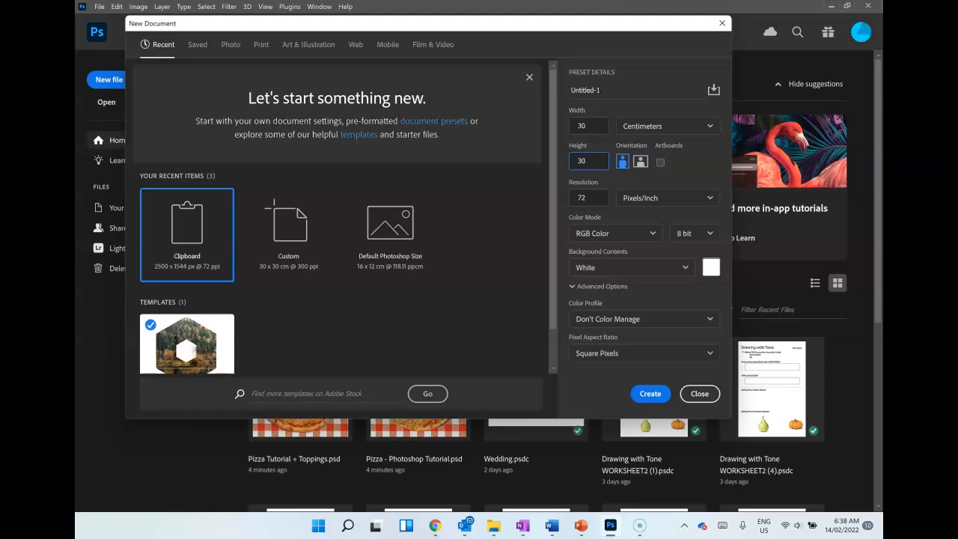
# Step: Set the resolution to 300 pixels/inch and create the document in RGB Color with a white background
pyautogui.click(592, 198)
pyautogui.write('300')
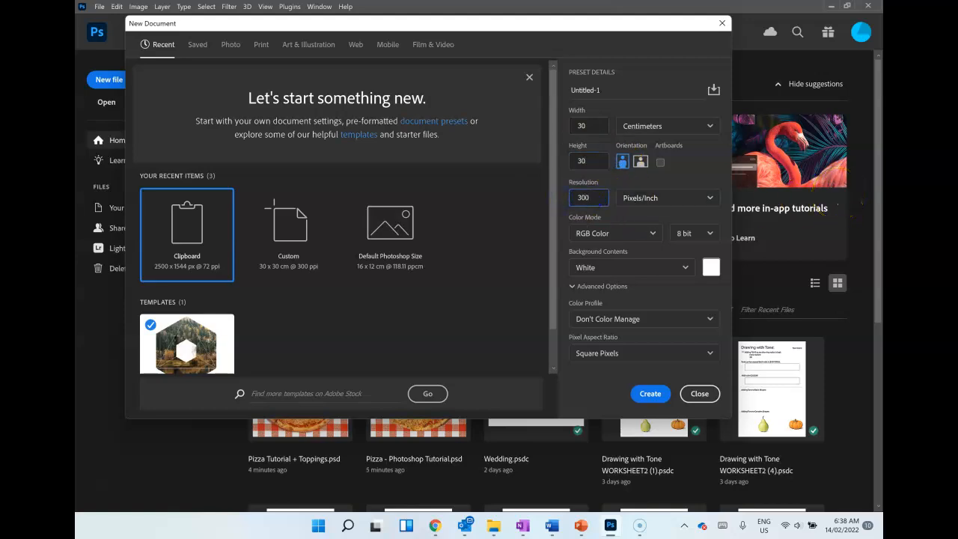
pyautogui.click(653, 236)
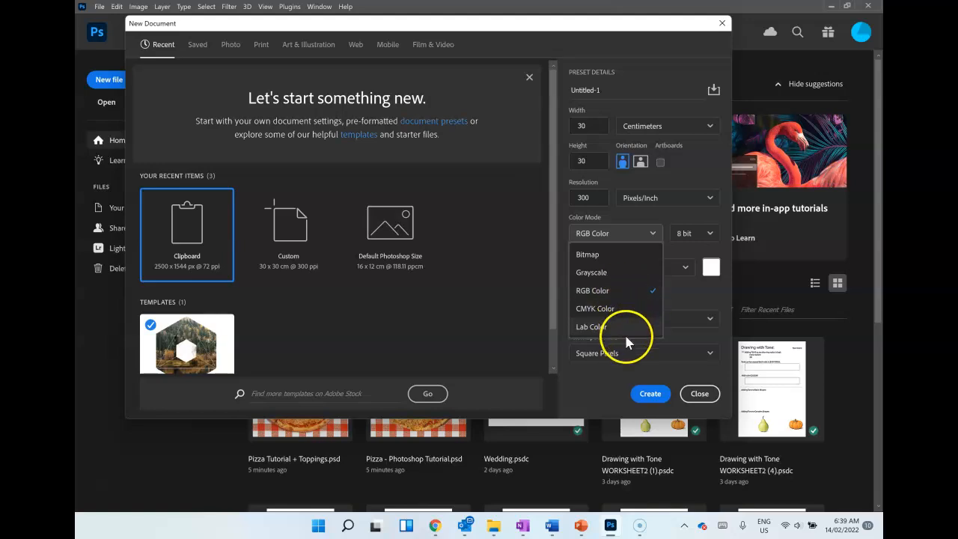
pyautogui.click(682, 295)
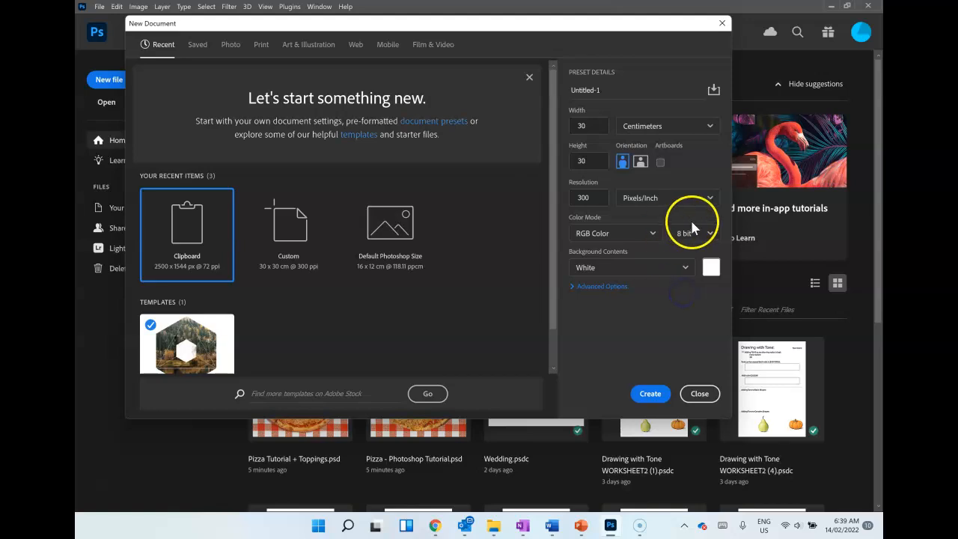
pyautogui.click(619, 286)
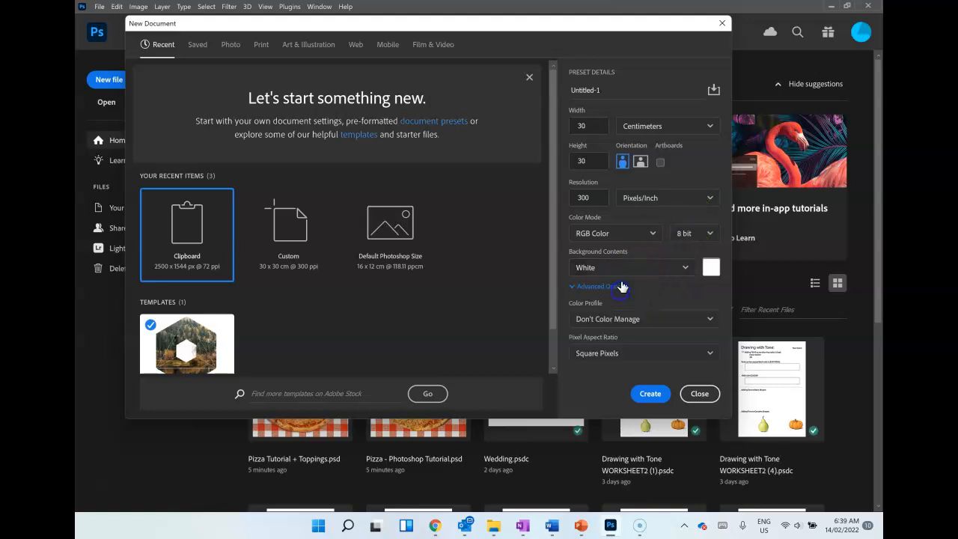
pyautogui.click(684, 270)
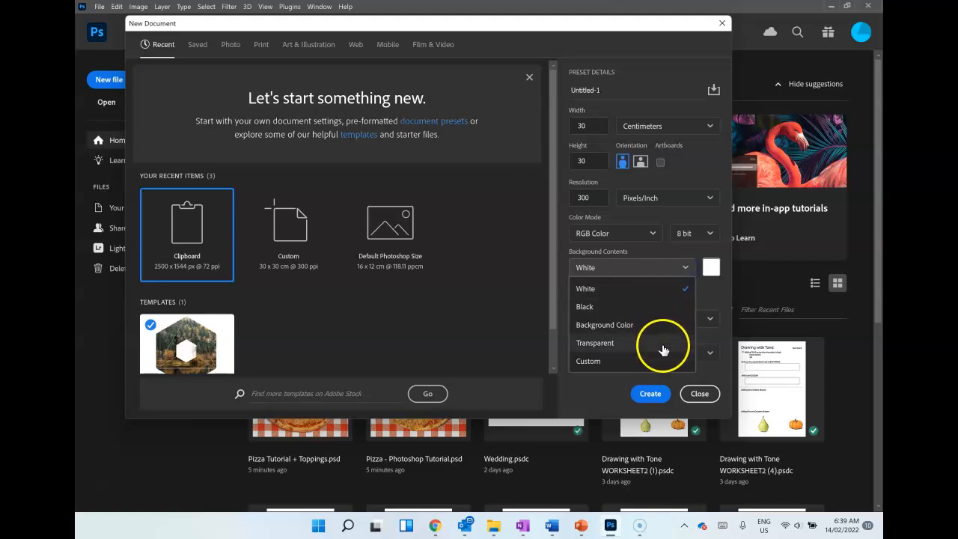
pyautogui.click(711, 292)
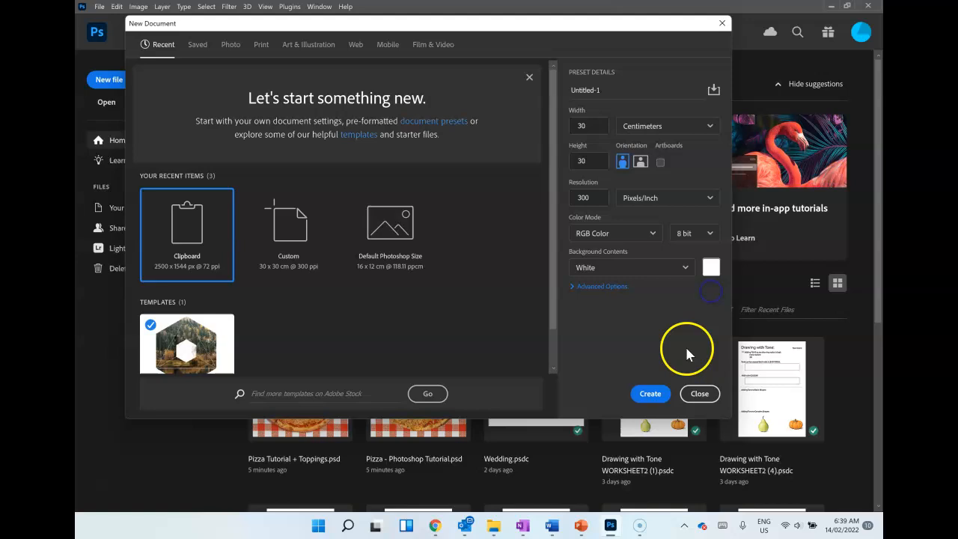
pyautogui.click(651, 394)
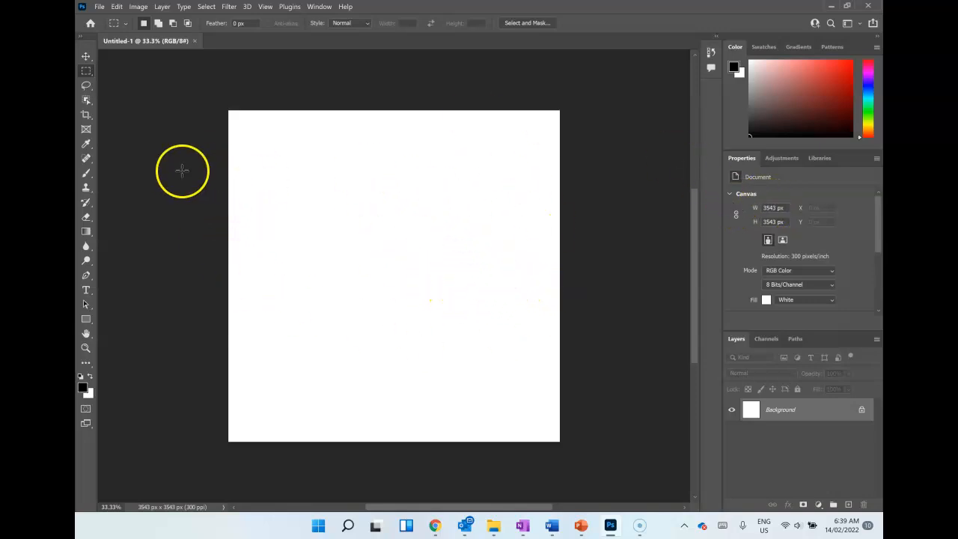
# Step: Browse for images to open in the Photoshop Tutorials folder under ~ 9 Graphic Design, 2. Task #1 - Magazine Cover
pyautogui.click(99, 6)
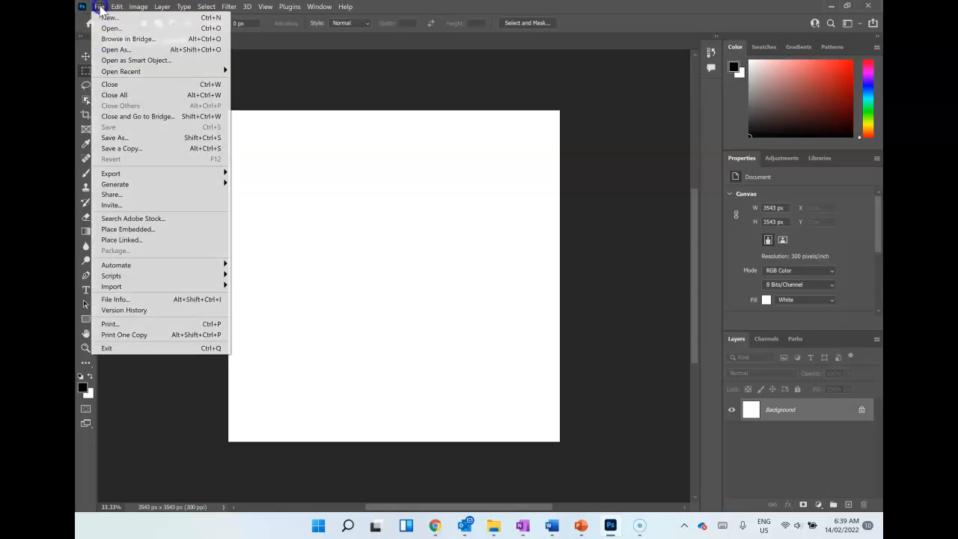
pyautogui.click(110, 29)
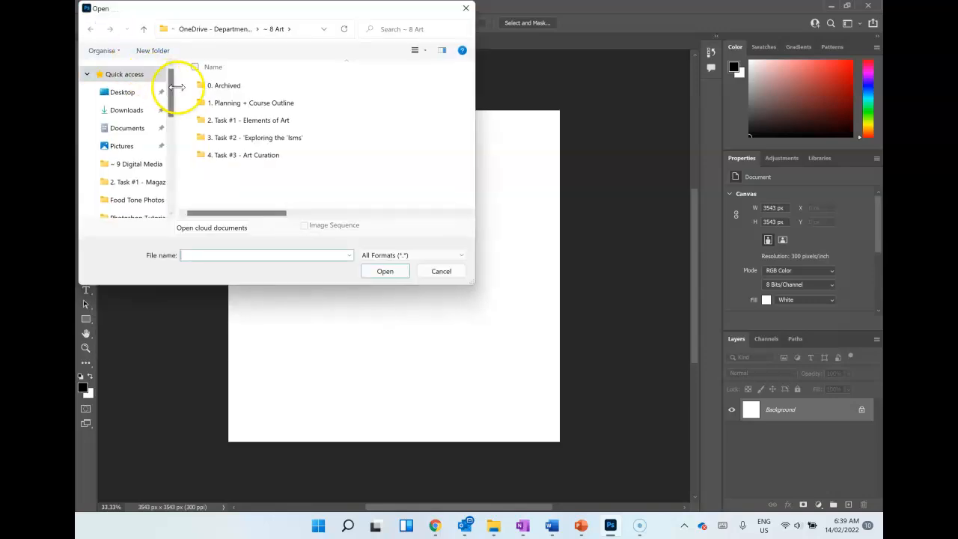
pyautogui.moveTo(171, 79); pyautogui.dragTo(180, 110)
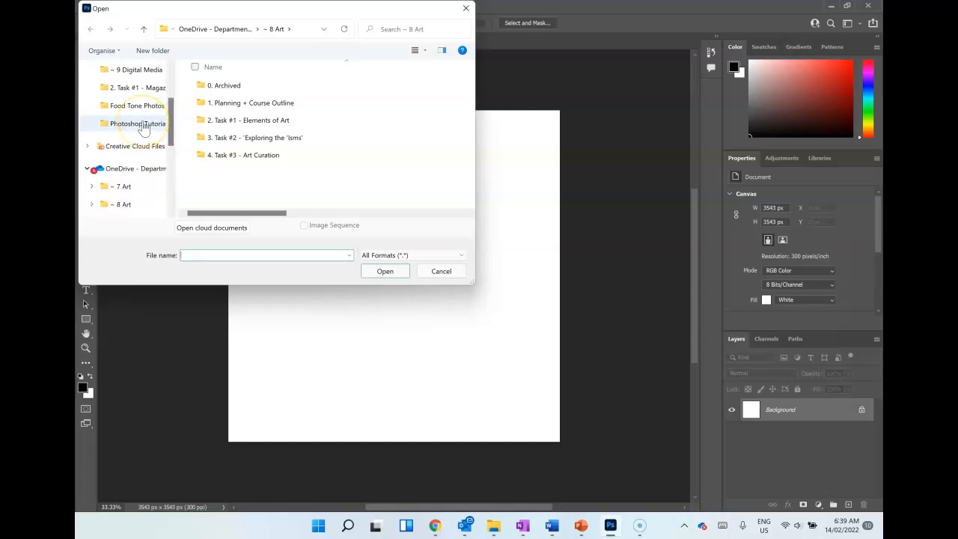
pyautogui.moveTo(171, 123); pyautogui.dragTo(177, 153)
pyautogui.click(155, 145)
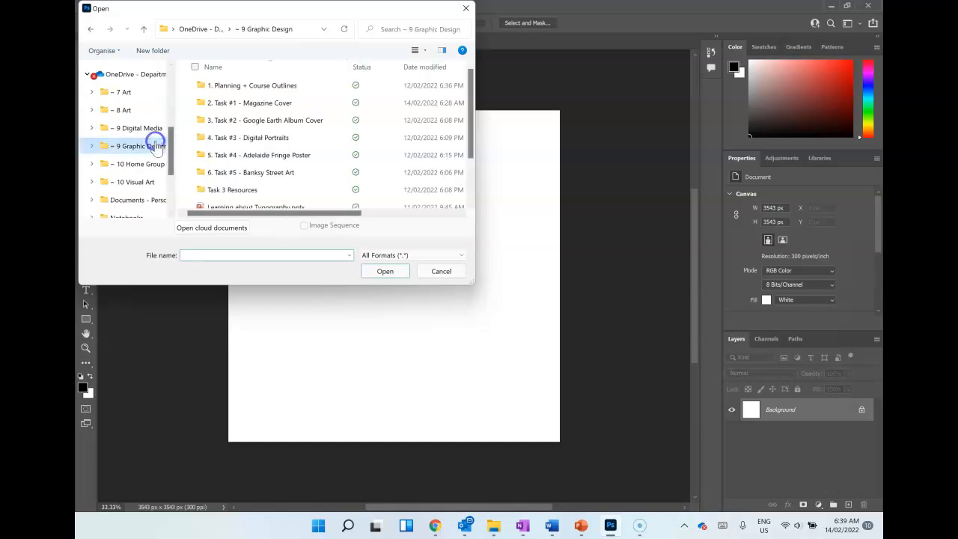
pyautogui.doubleClick(225, 103)
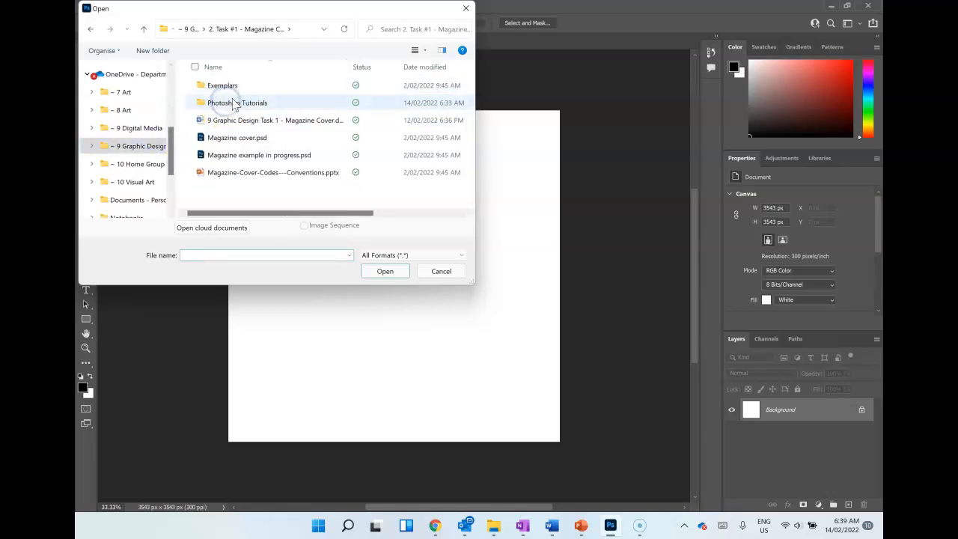
pyautogui.doubleClick(235, 105)
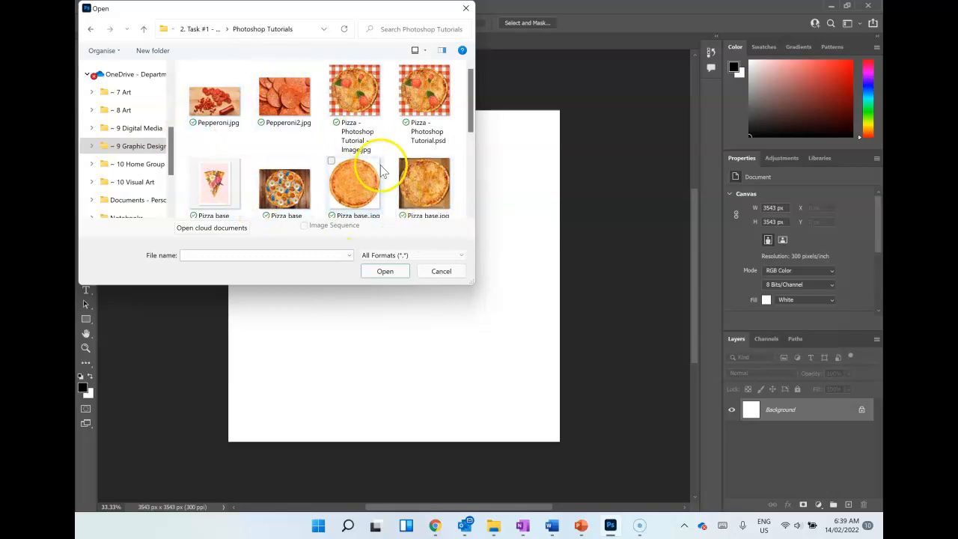
# Step: Select table cloth.jpg and the boxed-pizza Pizza base.jpg together and open both images
pyautogui.scroll(-1, 434, 157)
pyautogui.scroll(-3, 435, 157)
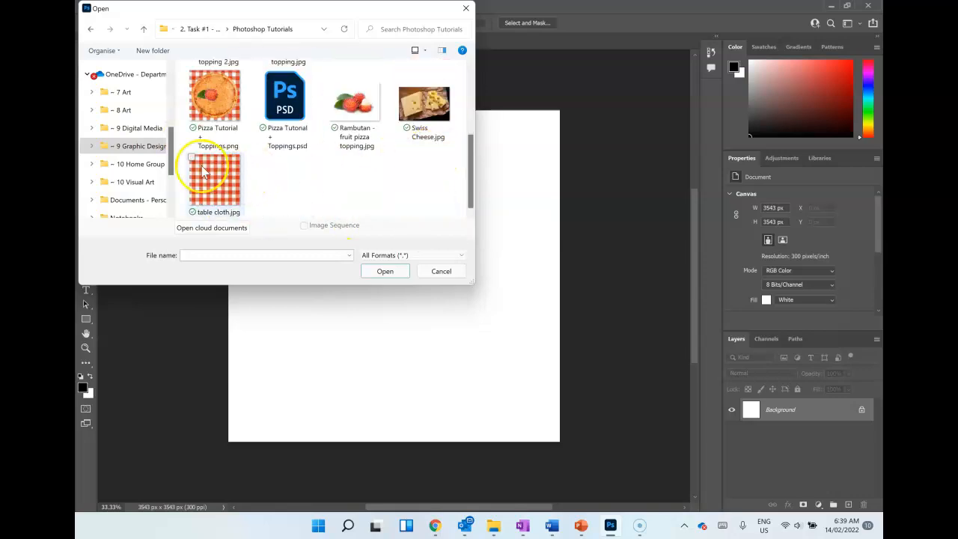
pyautogui.click(232, 196)
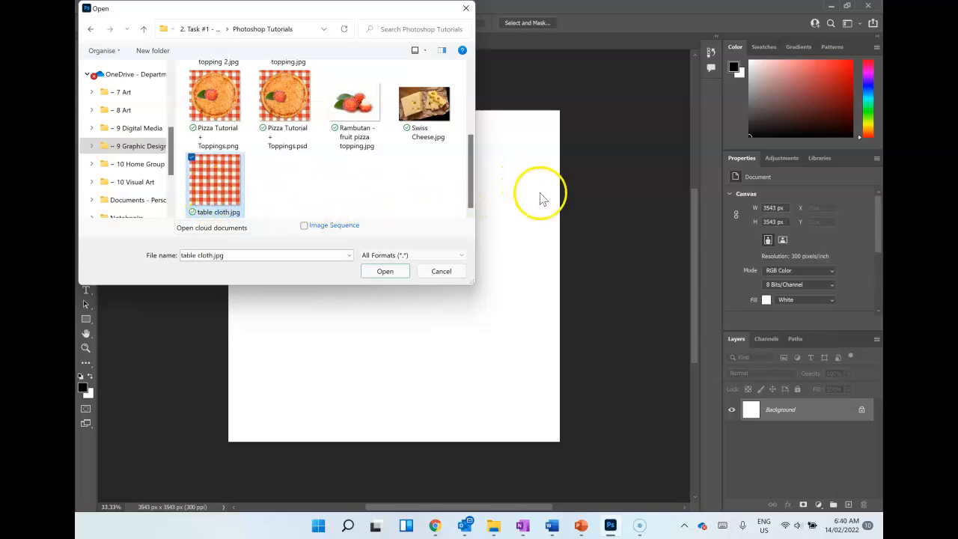
pyautogui.moveTo(469, 164); pyautogui.dragTo(476, 184)
pyautogui.keyDown('ctrl'); pyautogui.click(447, 131); pyautogui.keyUp('ctrl')
pyautogui.click(395, 272)
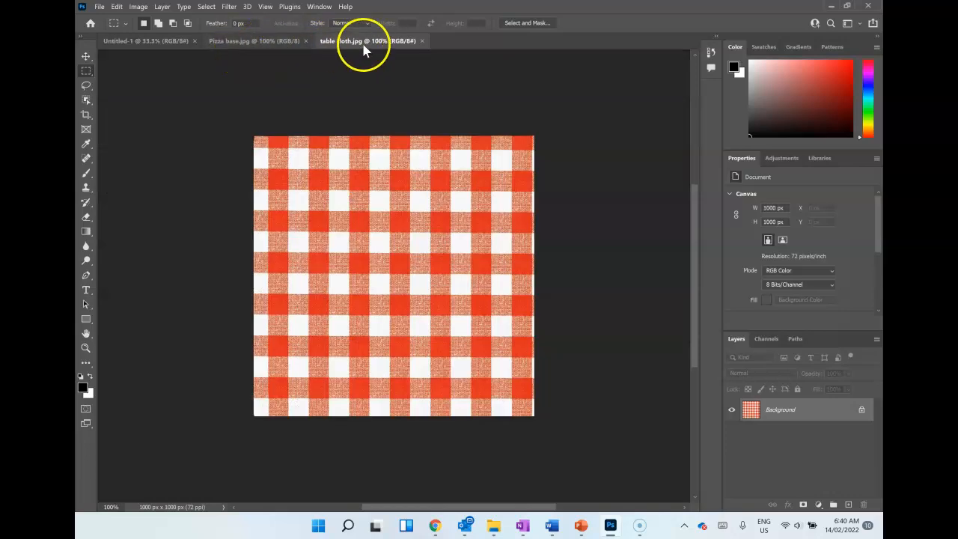
# Step: Save the blank Untitled-1 document on the computer as Pizza Photoshop Tutorial1.psd, setting the save-location prompt not to show again
pyautogui.click(262, 45)
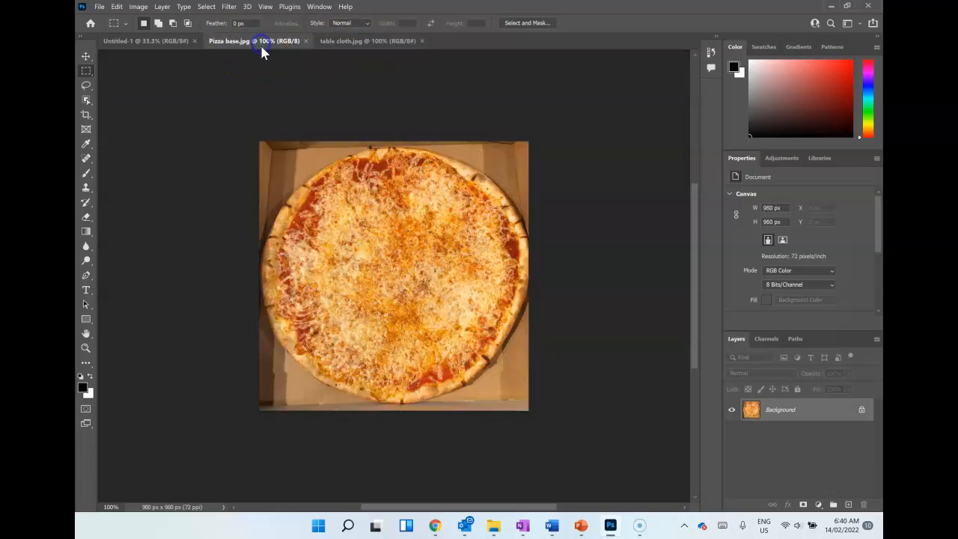
pyautogui.click(139, 41)
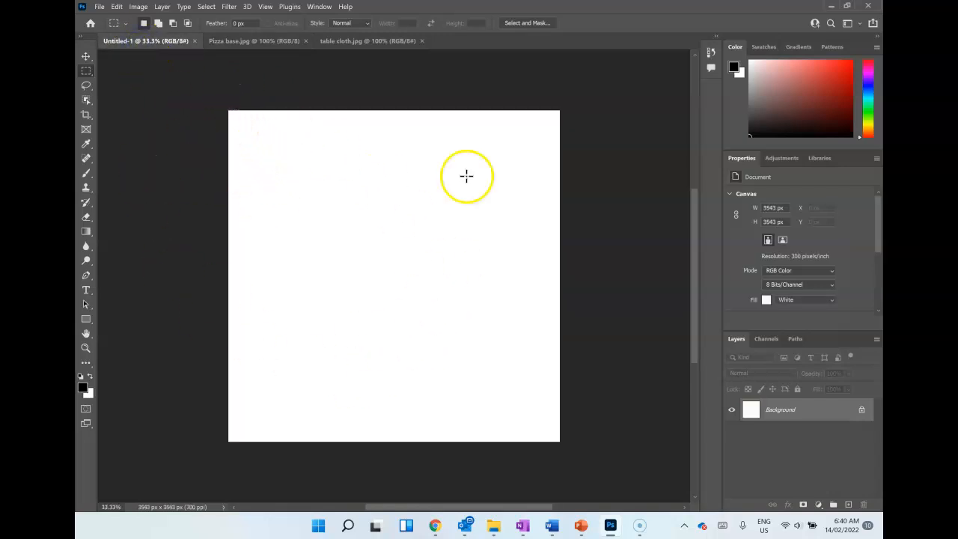
pyautogui.click(100, 8)
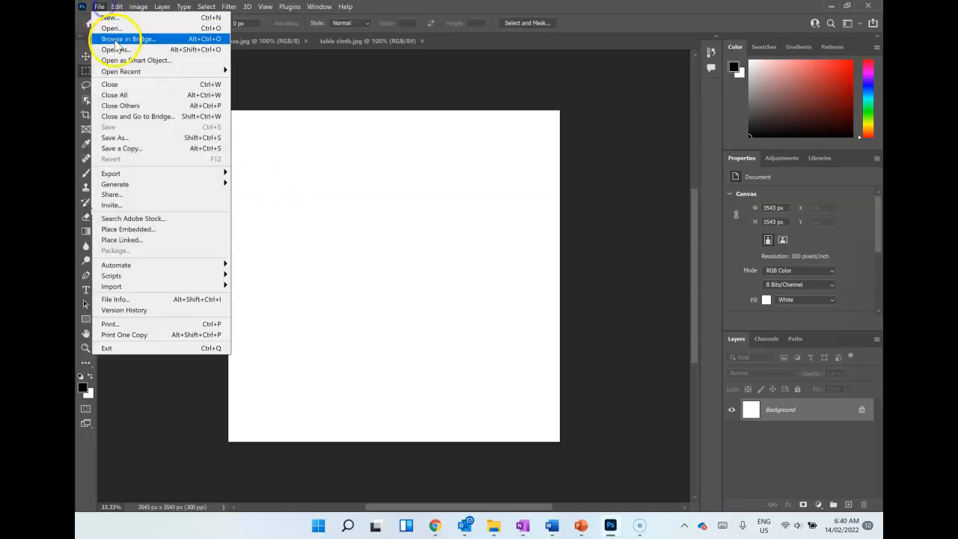
pyautogui.click(128, 137)
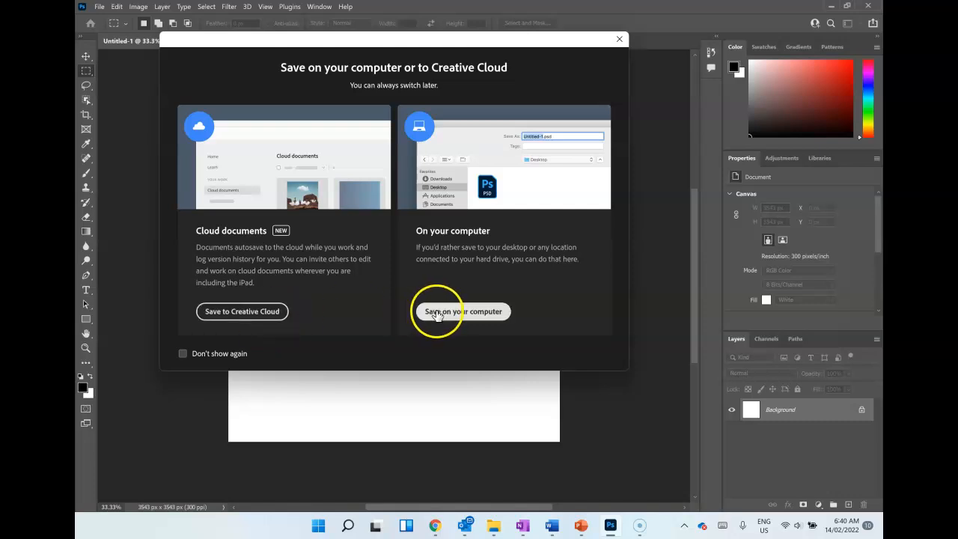
pyautogui.click(191, 355)
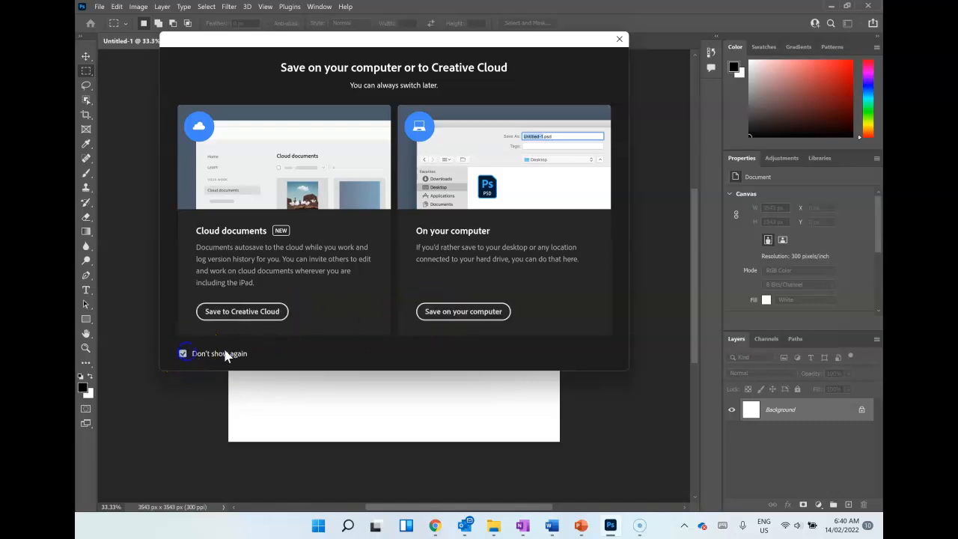
pyautogui.click(436, 317)
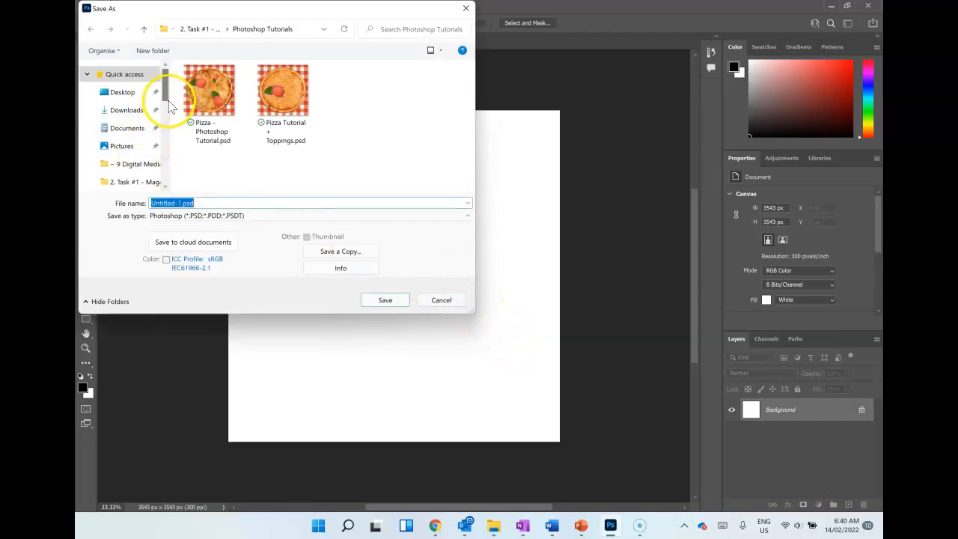
pyautogui.moveTo(165, 90); pyautogui.dragTo(168, 97)
pyautogui.click(185, 203)
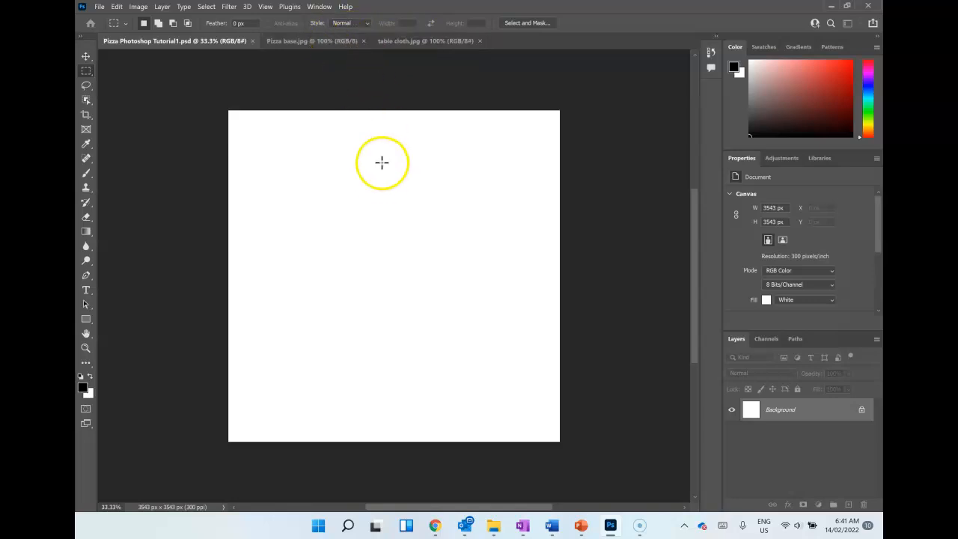
# Step: In Pizza base.jpg, activate the Move Tool and unlock the Background layer
pyautogui.click(314, 39)
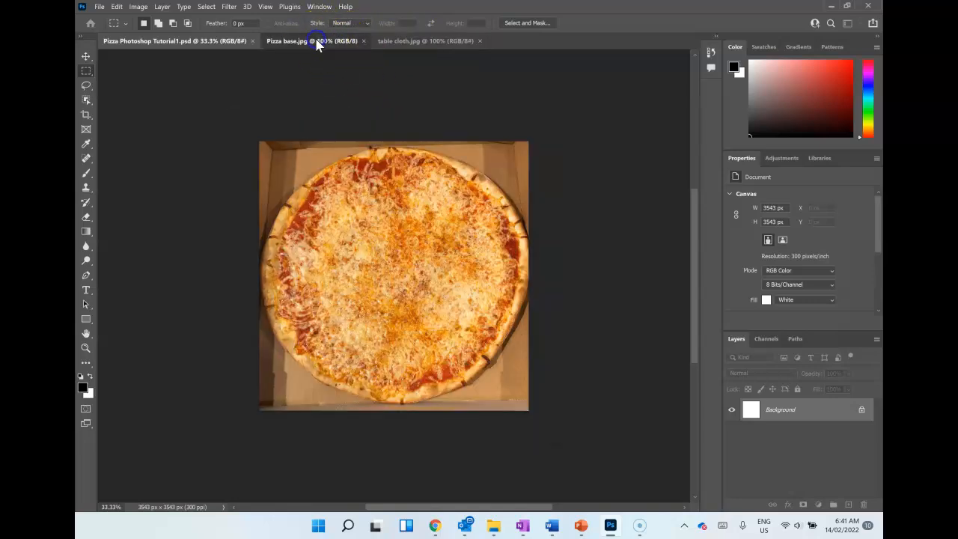
pyautogui.click(86, 60)
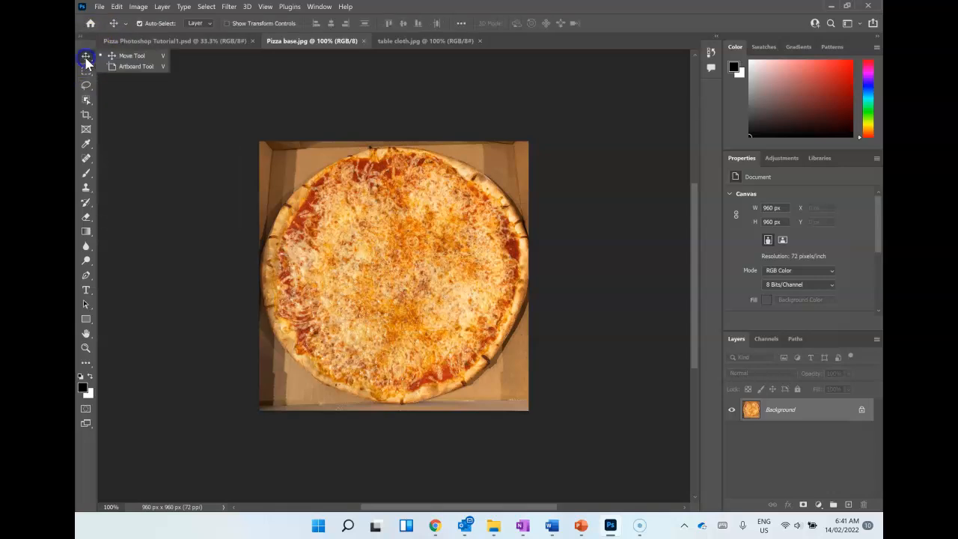
pyautogui.click(142, 111)
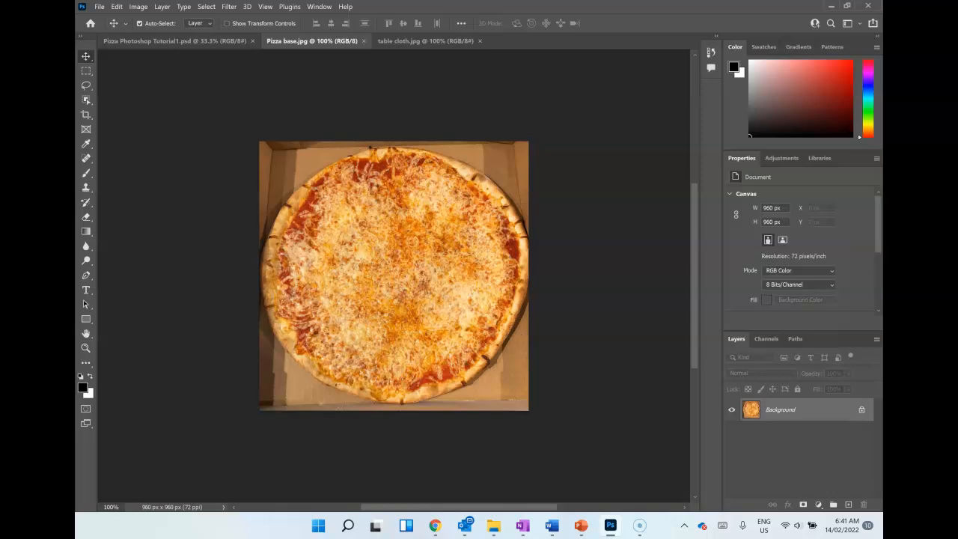
pyautogui.click(862, 411)
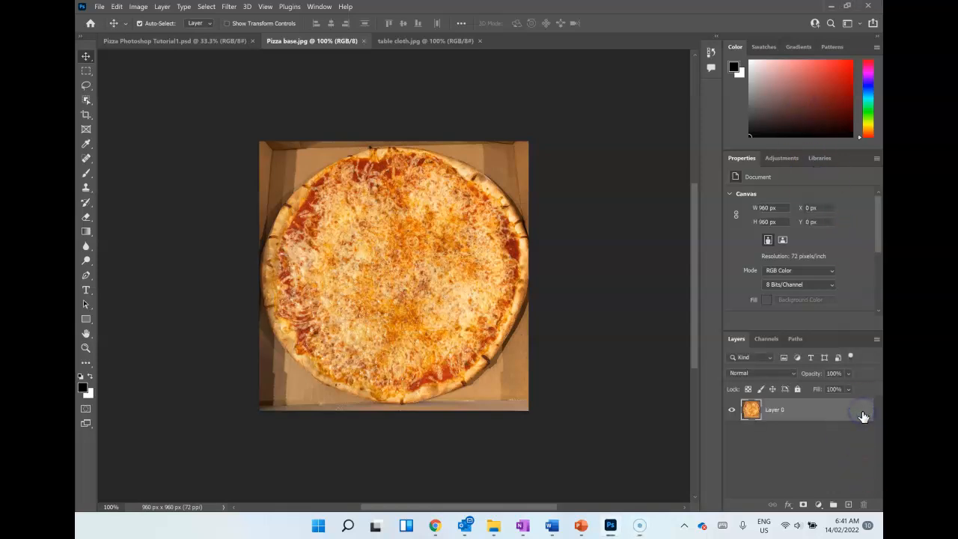
pyautogui.doubleClick(862, 416)
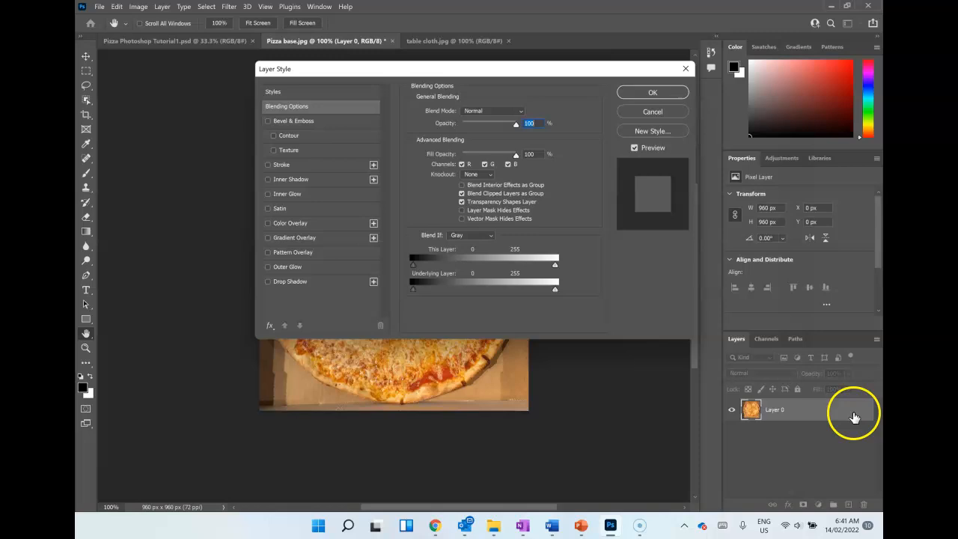
pyautogui.click(688, 74)
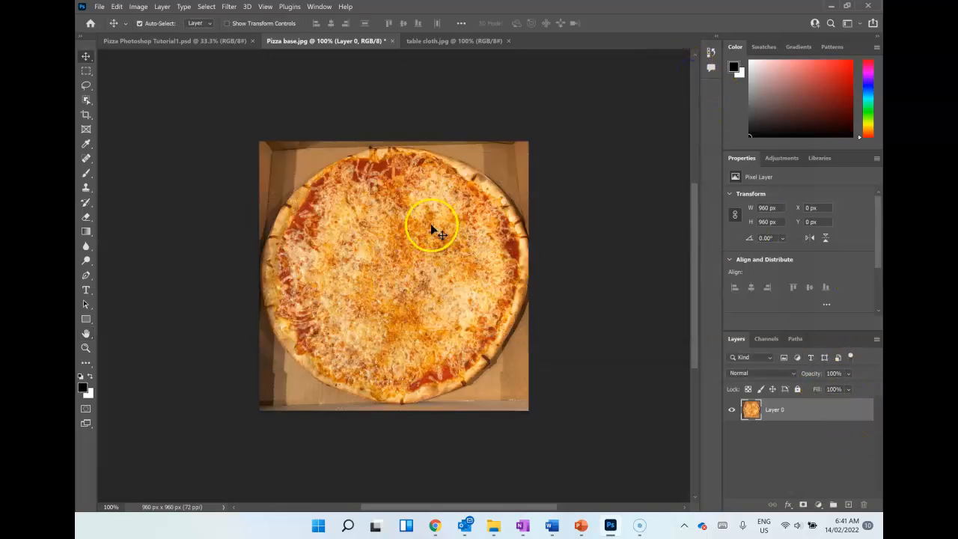
# Step: Copy the pizza image from Pizza base.jpg into Pizza Photoshop Tutorial1.psd and position it near the centre of the canvas
pyautogui.moveTo(354, 196); pyautogui.dragTo(187, 45)
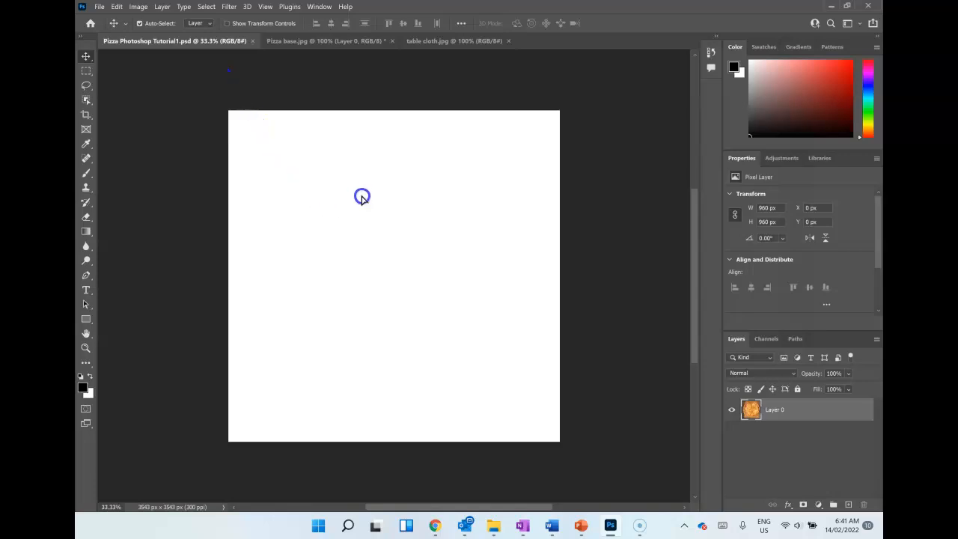
pyautogui.moveTo(361, 197); pyautogui.dragTo(361, 200)
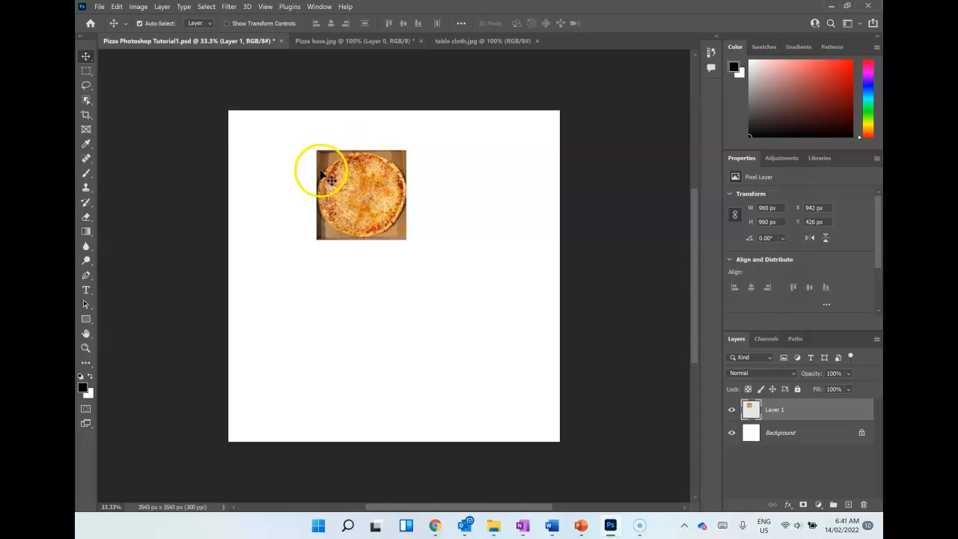
pyautogui.moveTo(353, 185); pyautogui.dragTo(388, 249)
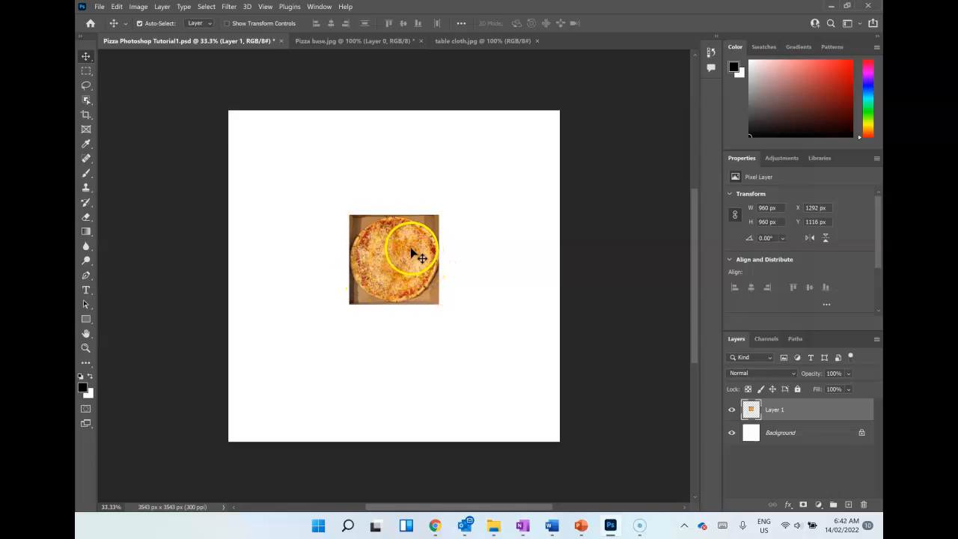
pyautogui.click(403, 262)
pyautogui.moveTo(403, 262); pyautogui.dragTo(395, 255)
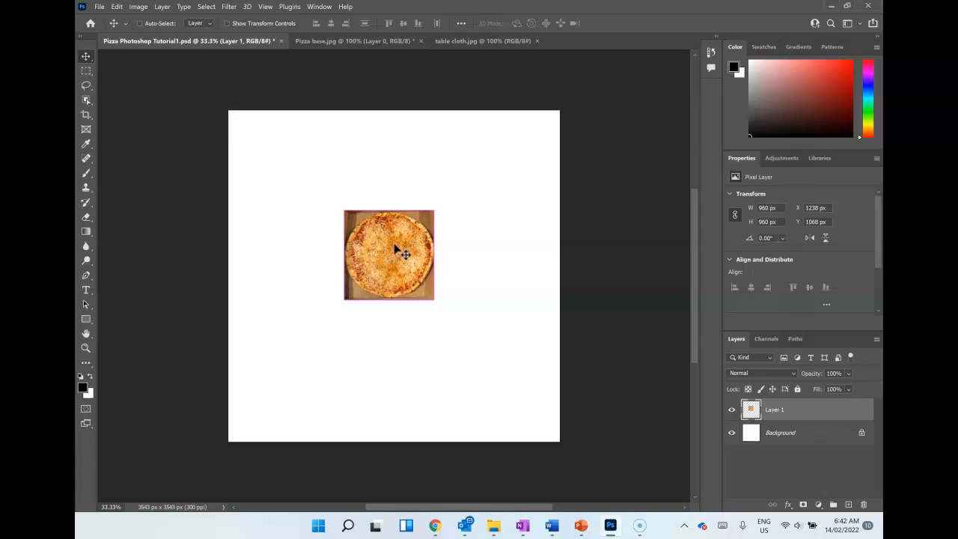
# Step: Scale the pizza image with Free Transform to about 319.5% and centre it on the canvas with an even white margin
pyautogui.hotkey('ctrl', 't')
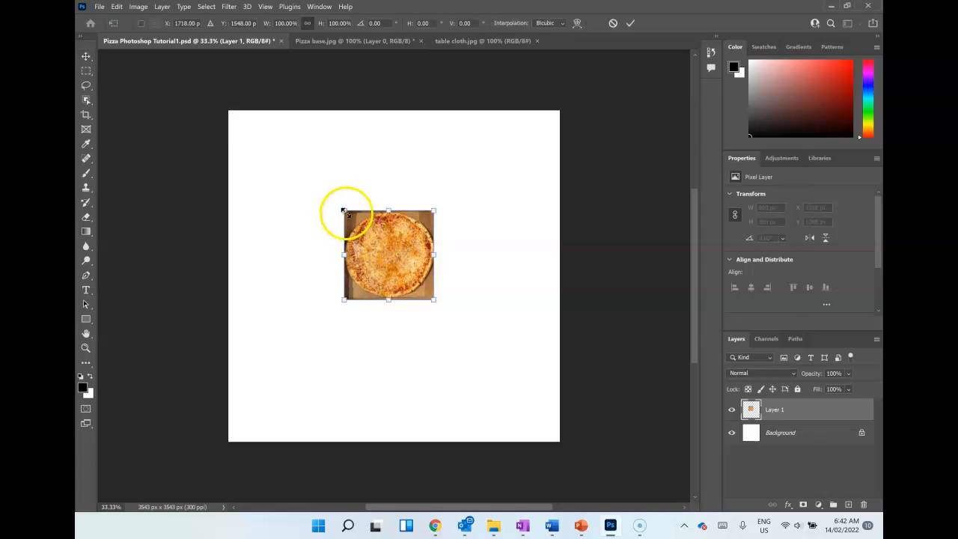
pyautogui.moveTo(346, 212); pyautogui.dragTo(276, 211)
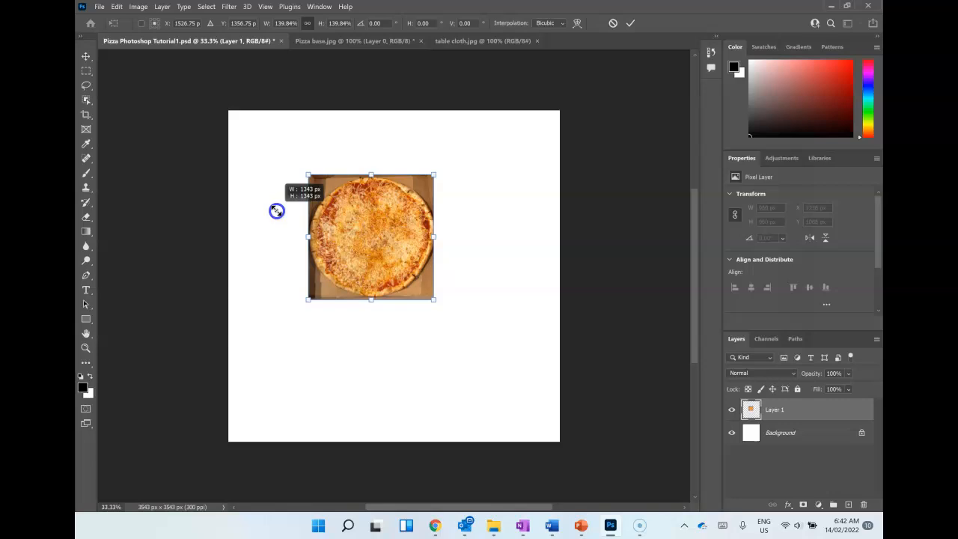
pyautogui.moveTo(276, 211); pyautogui.dragTo(249, 88)
pyautogui.moveTo(435, 299); pyautogui.dragTo(462, 322)
pyautogui.moveTo(540, 426); pyautogui.dragTo(520, 409)
pyautogui.moveTo(446, 342); pyautogui.dragTo(460, 347)
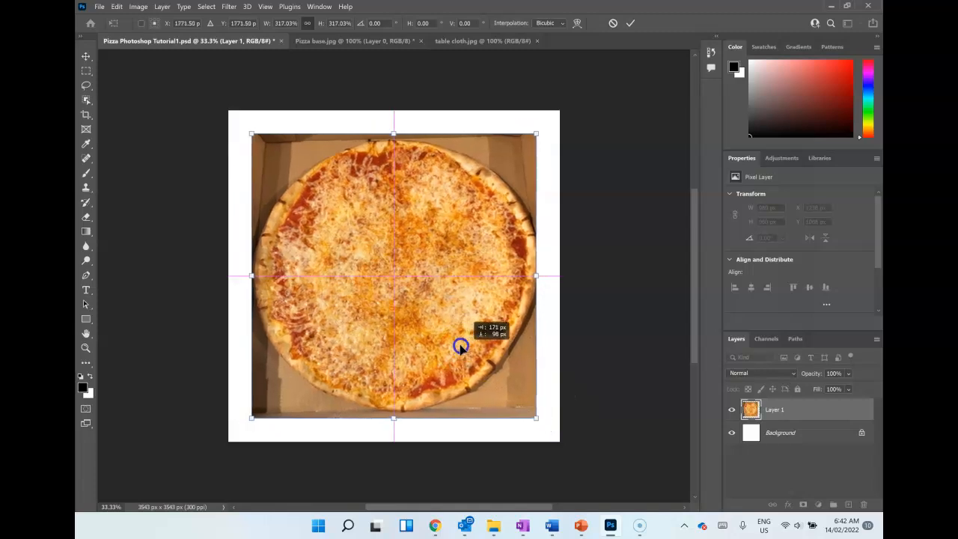
pyautogui.moveTo(536, 418); pyautogui.dragTo(538, 420)
pyautogui.moveTo(457, 346); pyautogui.dragTo(455, 336)
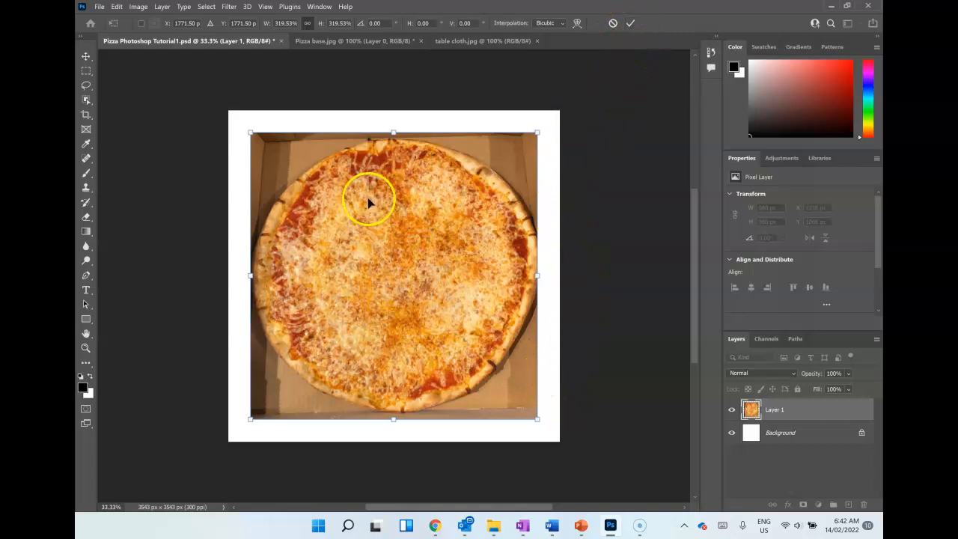
pyautogui.click(631, 24)
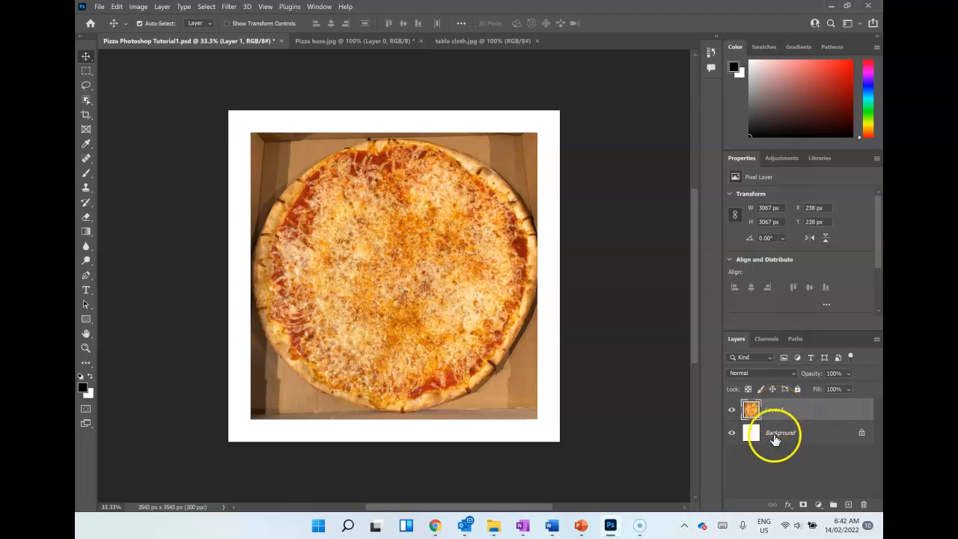
# Step: Rename Layer 1 as Pizza Base and leave it the selected layer
pyautogui.click(775, 414)
pyautogui.press('Return')
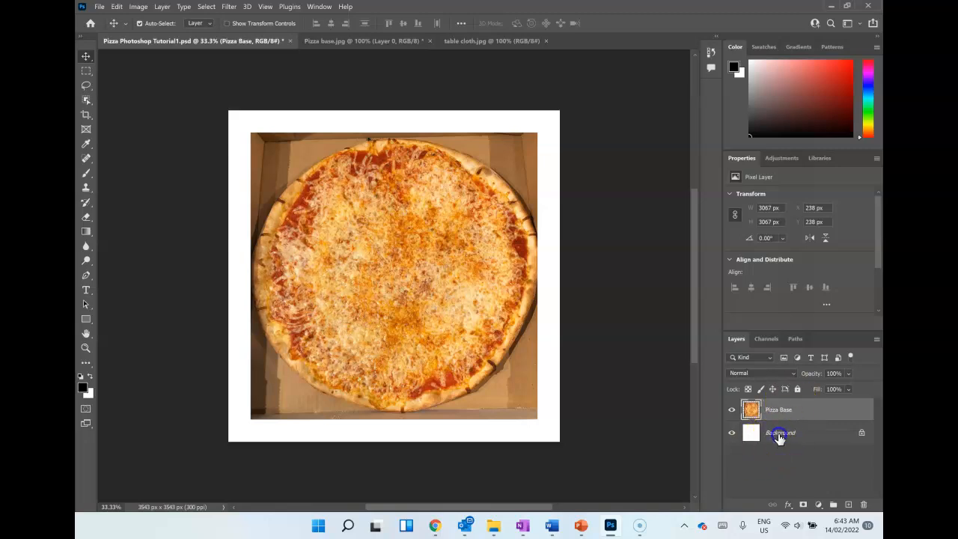
pyautogui.click(776, 434)
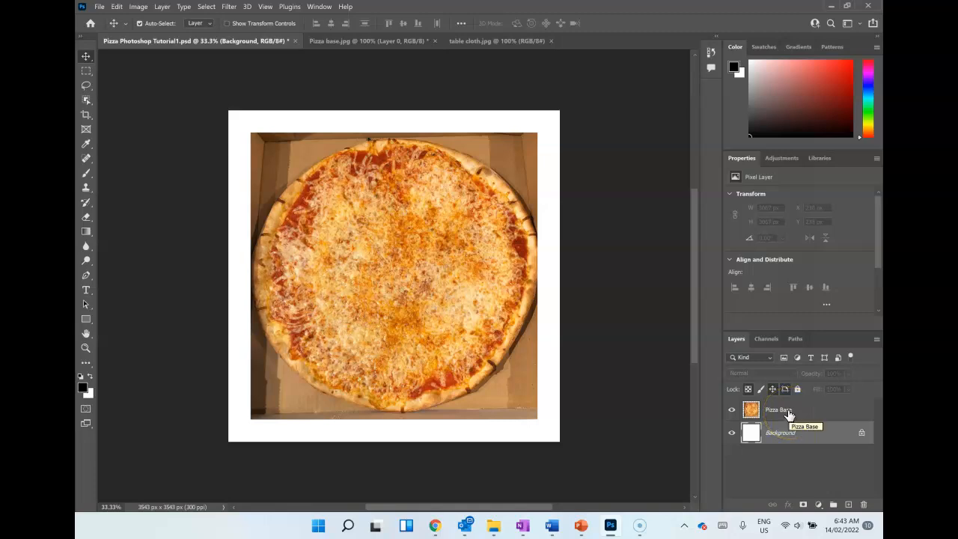
pyautogui.click(788, 412)
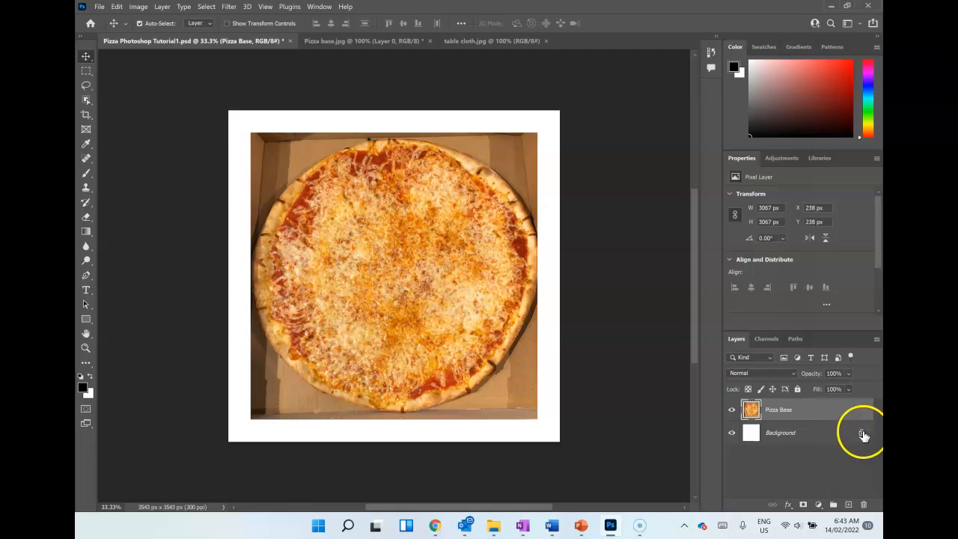
# Step: Unlock the Background layer, try it above Pizza Base, and put it back underneath, leaving Pizza Base selected
pyautogui.click(862, 432)
pyautogui.moveTo(780, 434); pyautogui.dragTo(774, 409)
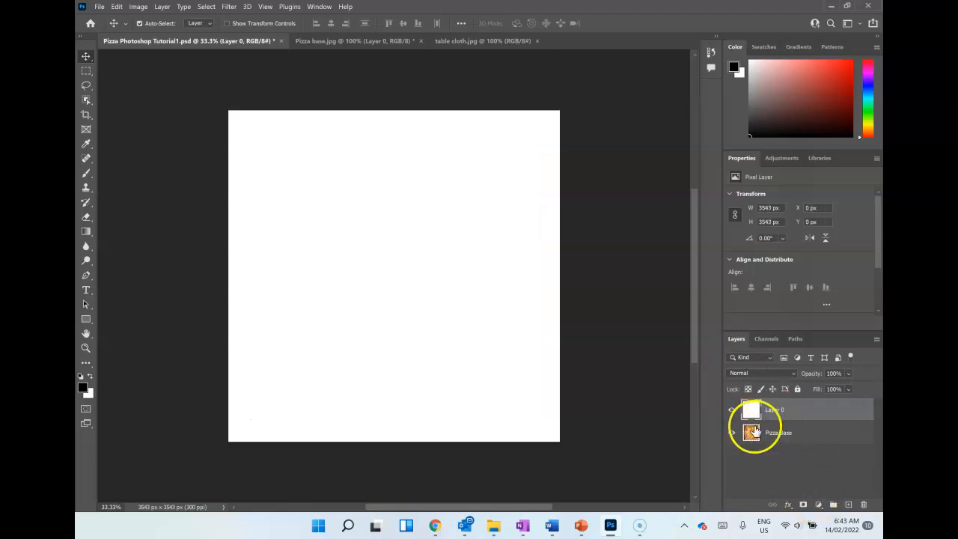
pyautogui.moveTo(787, 425); pyautogui.dragTo(809, 441)
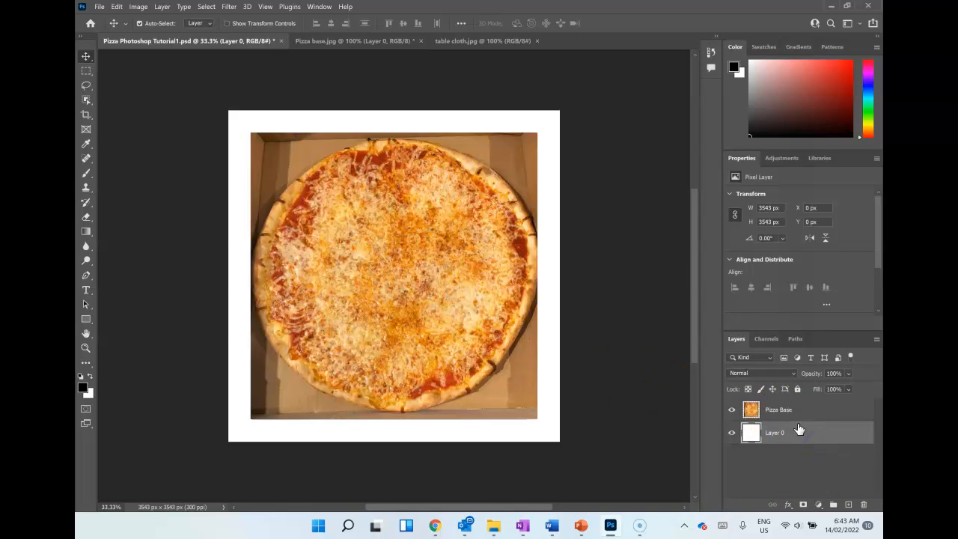
pyautogui.doubleClick(862, 437)
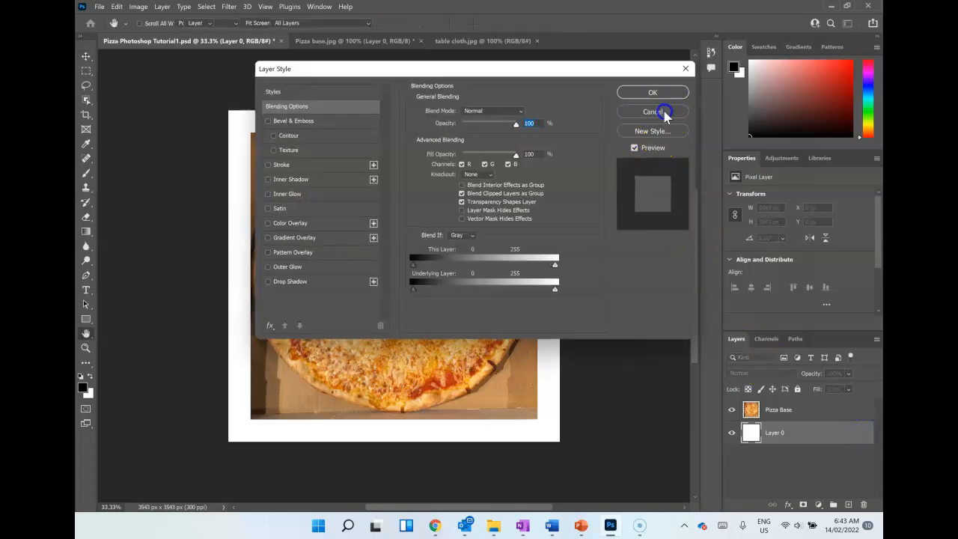
pyautogui.click(664, 114)
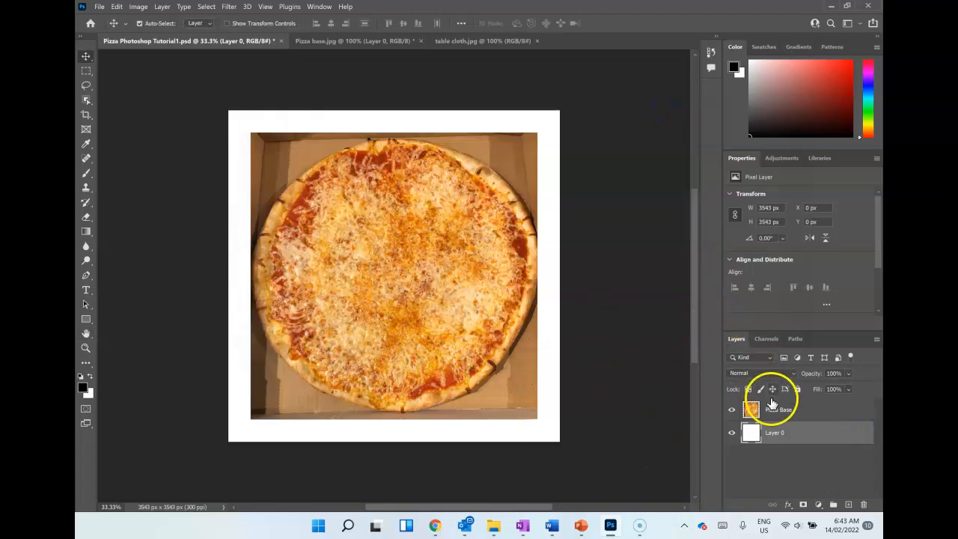
pyautogui.click(773, 408)
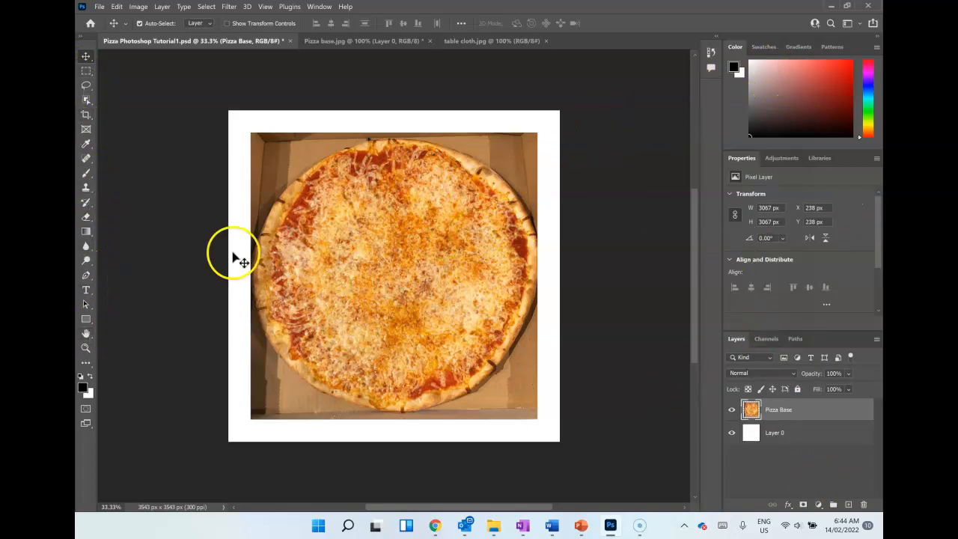
# Step: Activate the Quick Selection Tool and set its brush size to 65 px
pyautogui.click(86, 100)
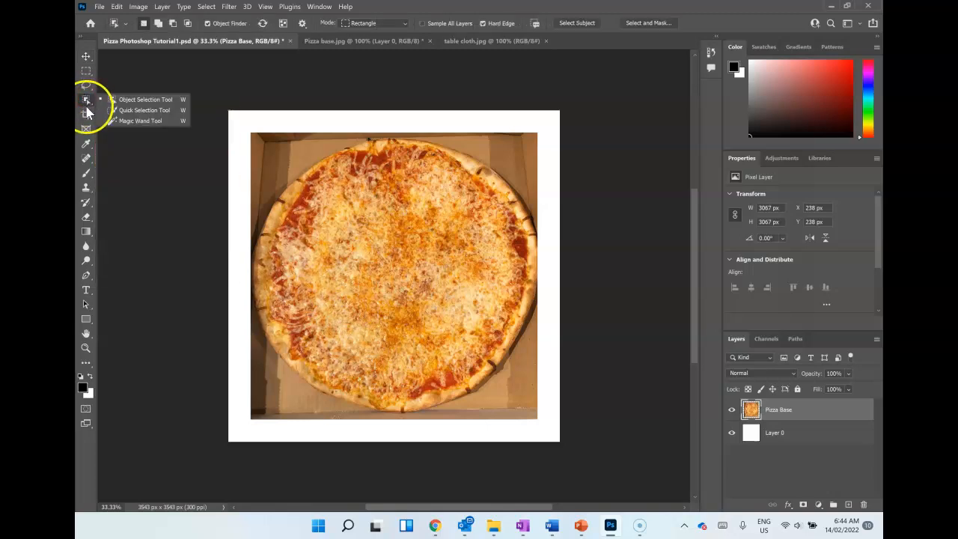
pyautogui.click(147, 113)
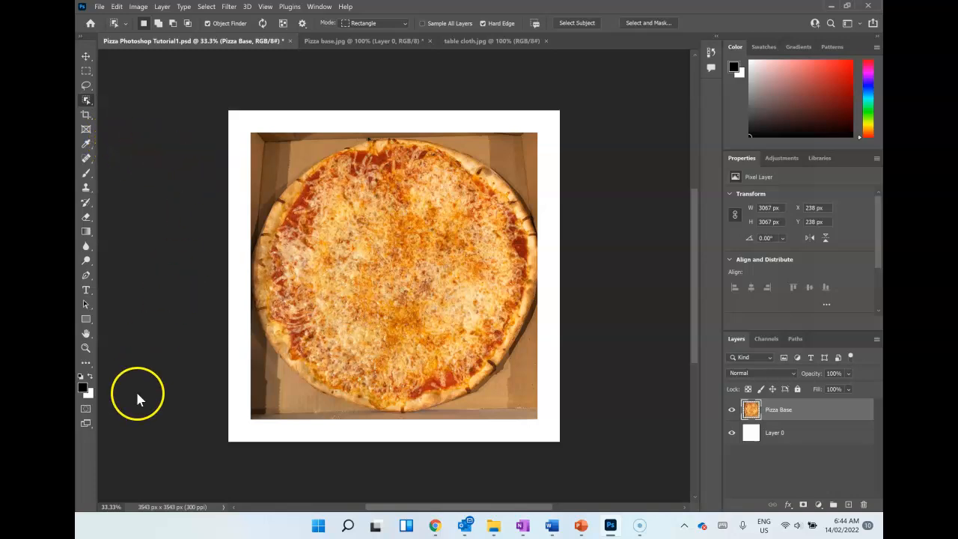
pyautogui.hotkey('shift', 'w')
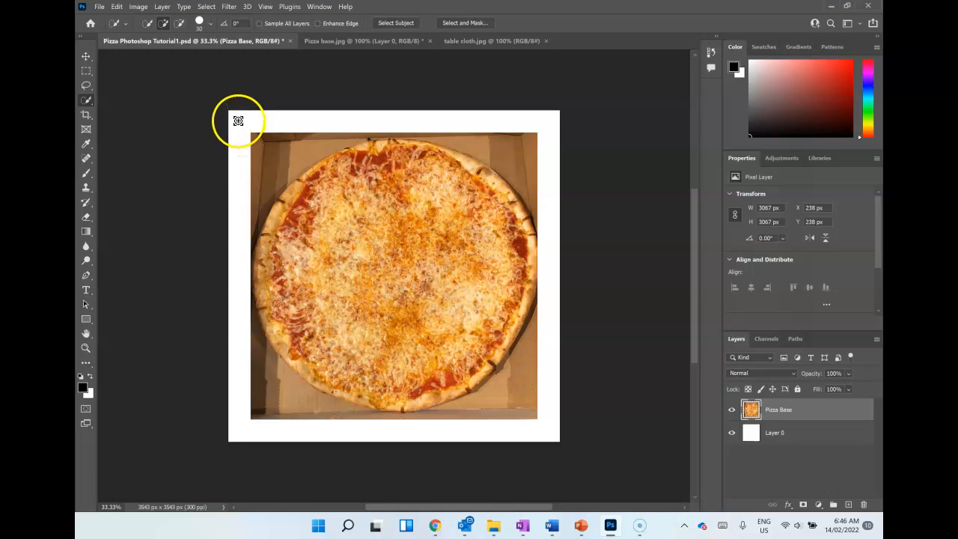
pyautogui.click(200, 24)
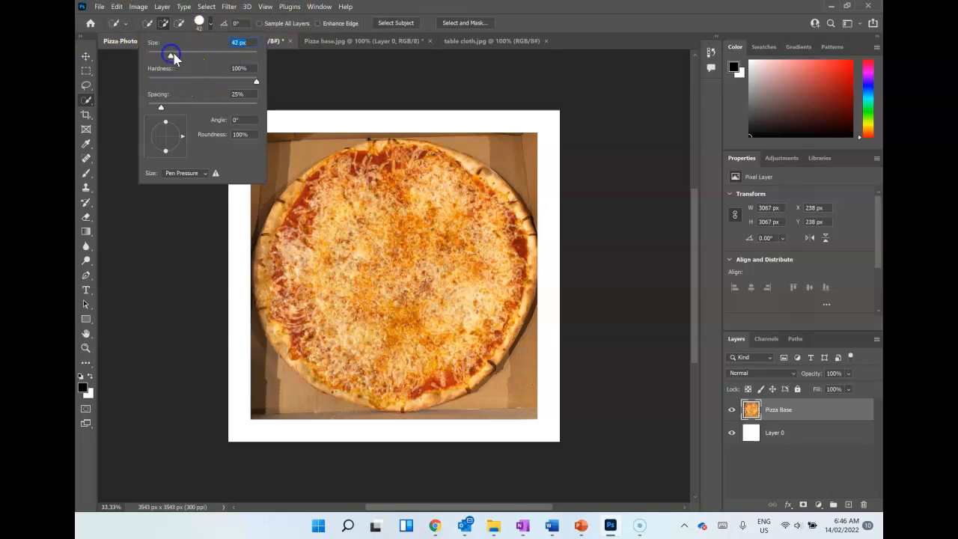
pyautogui.moveTo(184, 59); pyautogui.dragTo(187, 57)
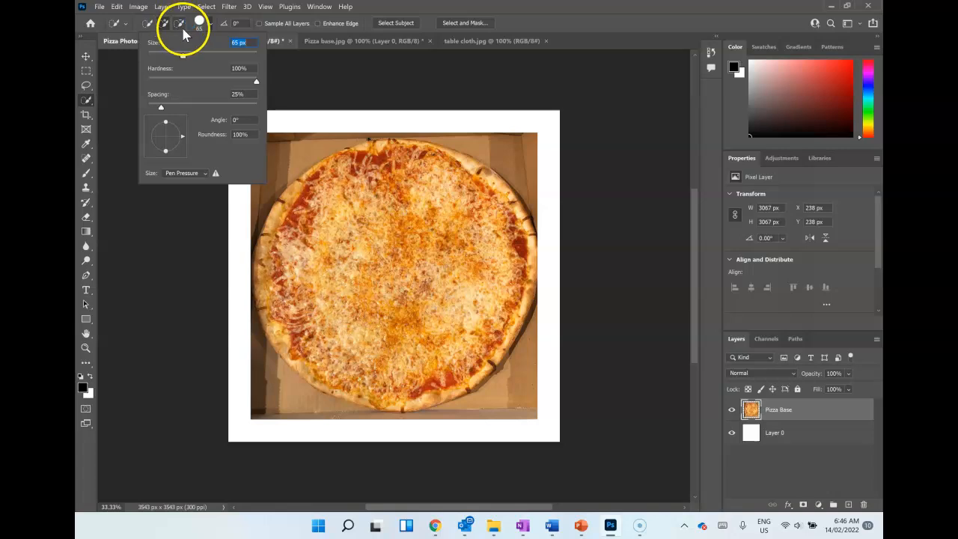
# Step: Start a small selection on the upper part of the pizza and keep the tool in add-to-selection mode
pyautogui.click(374, 182)
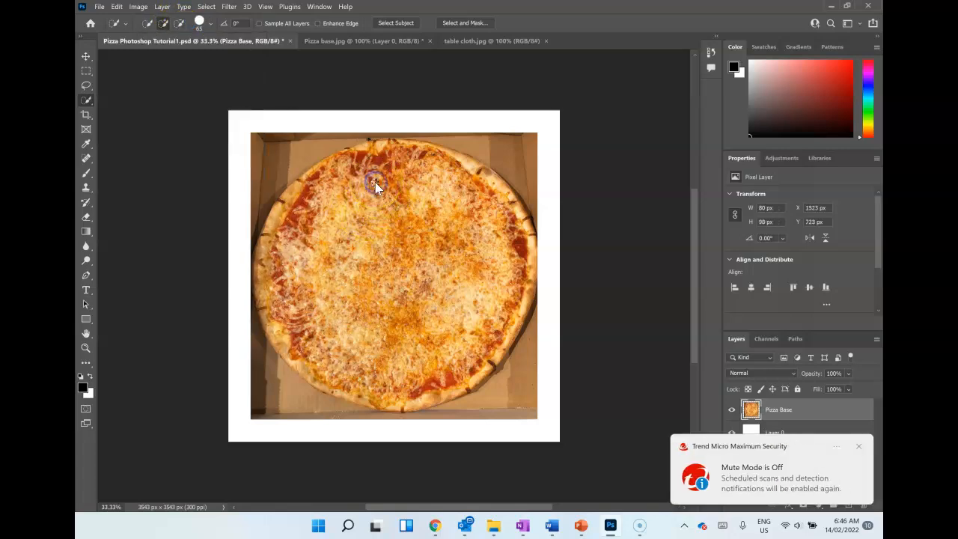
pyautogui.click(858, 447)
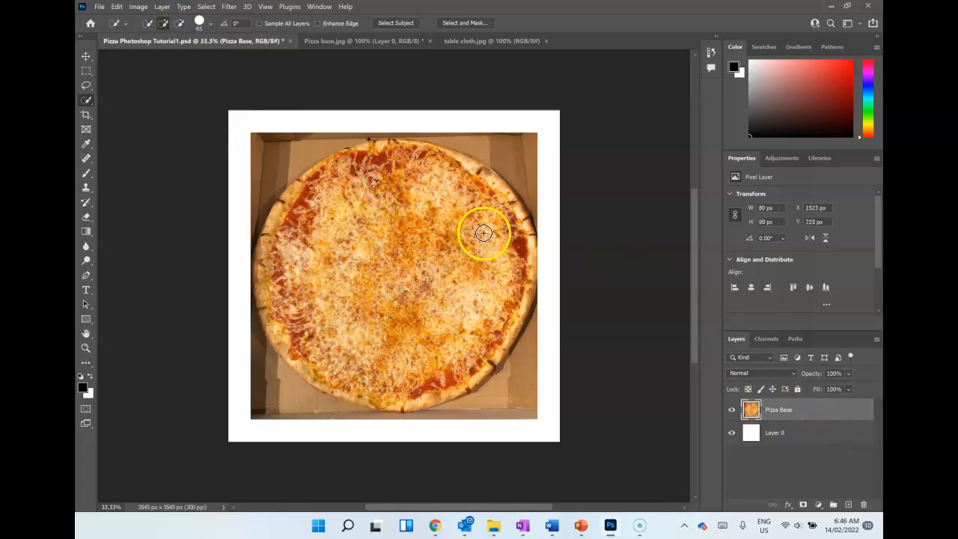
pyautogui.press('alt')
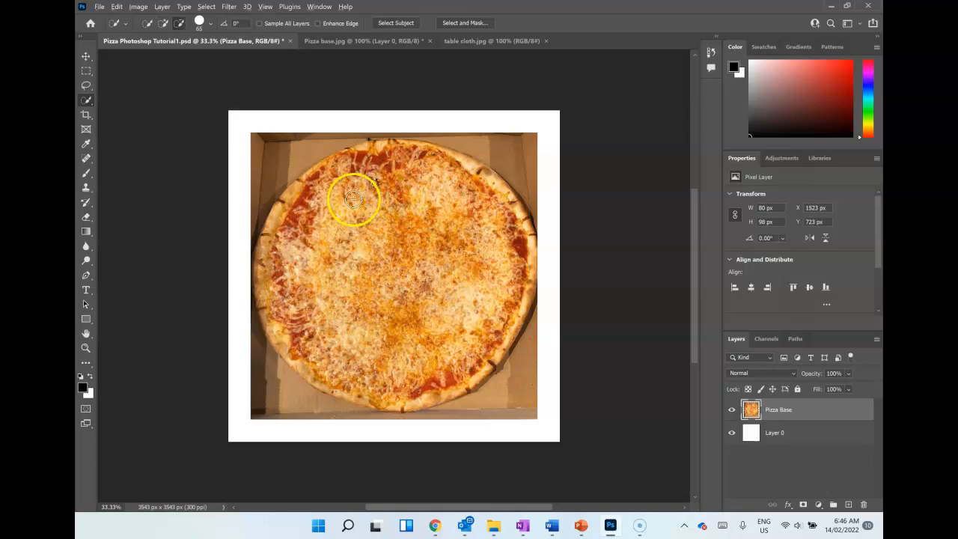
pyautogui.press('alt')
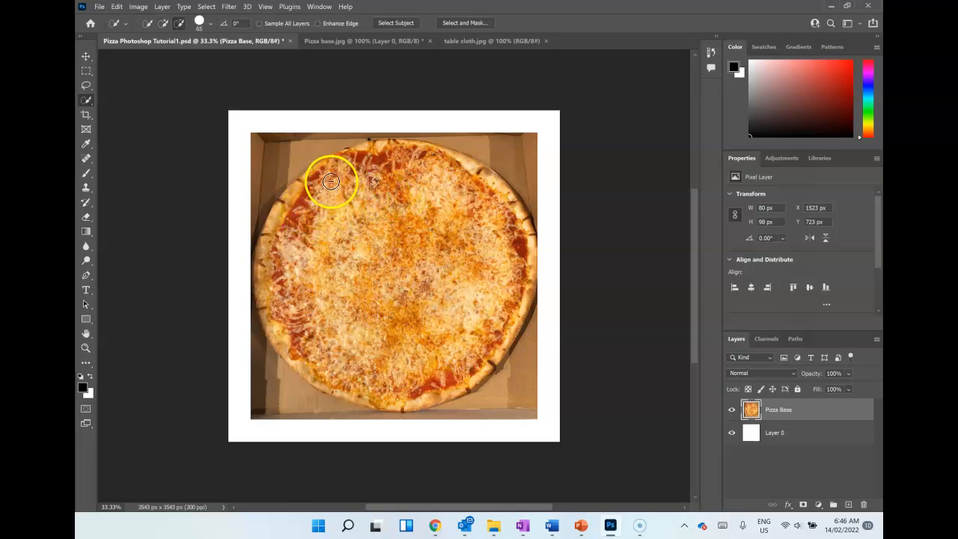
pyautogui.click(164, 24)
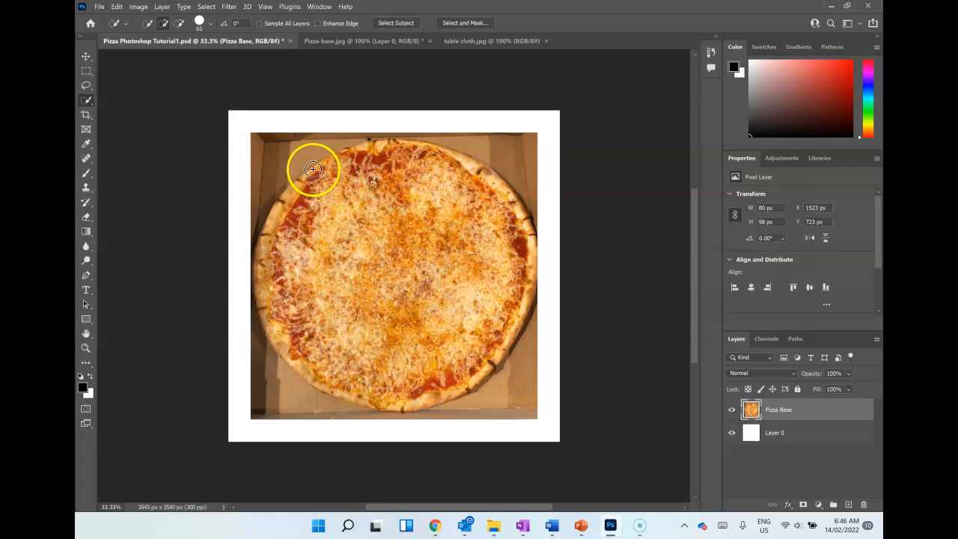
# Step: Extend the quick selection around the crust and across the cheese until it covers the whole pizza
pyautogui.moveTo(317, 171); pyautogui.dragTo(283, 238)
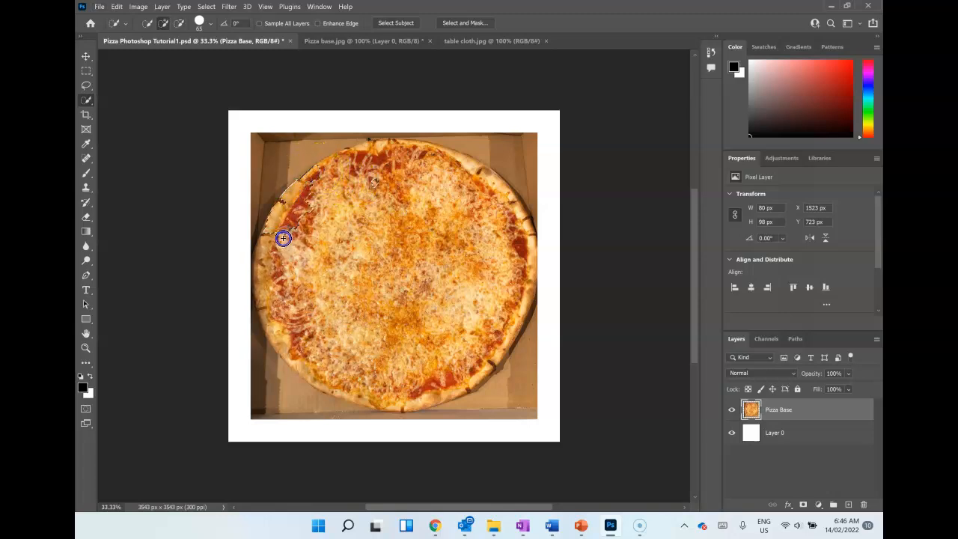
pyautogui.moveTo(387, 372); pyautogui.dragTo(443, 359)
pyautogui.moveTo(462, 324)
pyautogui.mouseDown()
pyautogui.moveTo(474, 280)
pyautogui.moveTo(445, 217)
pyautogui.moveTo(372, 187)
pyautogui.moveTo(325, 189)
pyautogui.mouseUp()
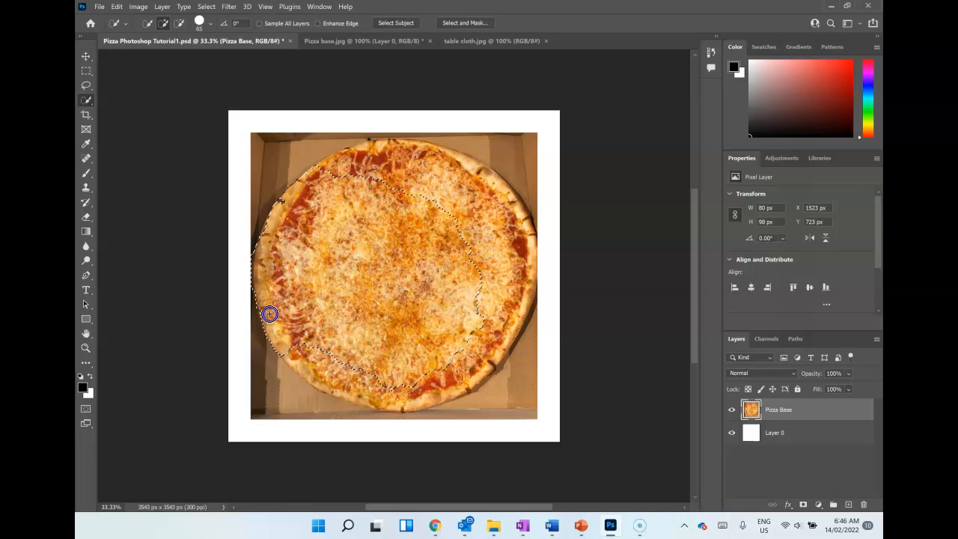
pyautogui.moveTo(299, 356); pyautogui.dragTo(336, 379)
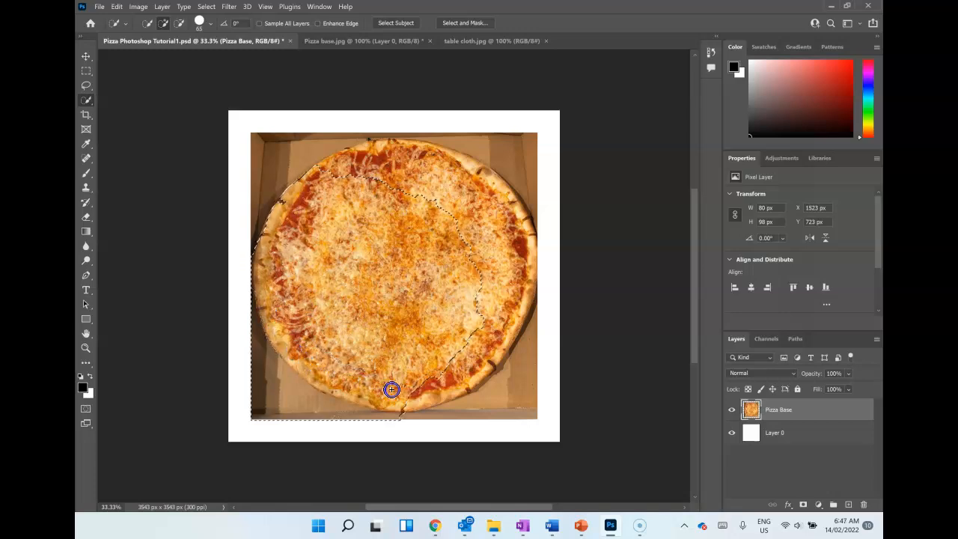
pyautogui.moveTo(417, 396)
pyautogui.mouseDown()
pyautogui.moveTo(449, 383)
pyautogui.moveTo(487, 311)
pyautogui.moveTo(487, 286)
pyautogui.mouseUp()
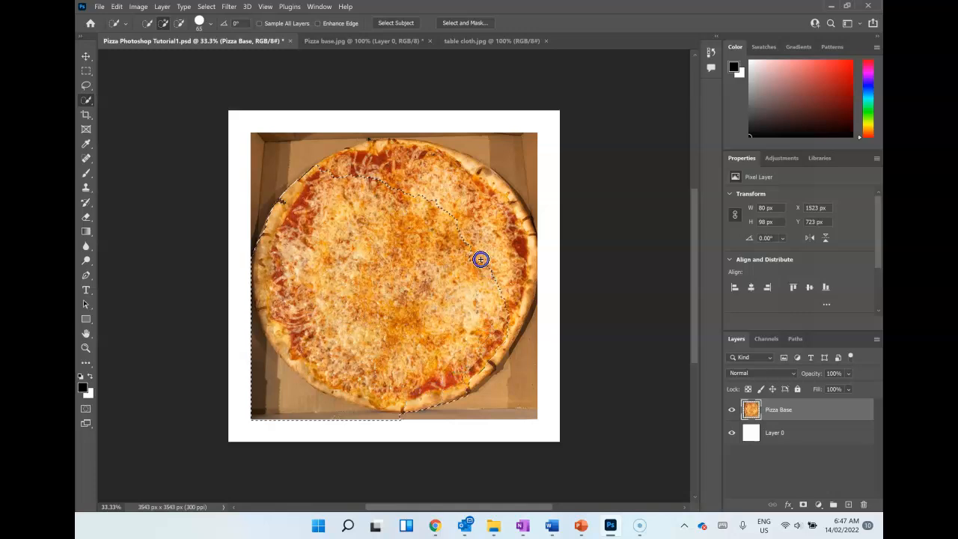
pyautogui.moveTo(439, 198)
pyautogui.mouseDown()
pyautogui.moveTo(402, 183)
pyautogui.moveTo(330, 179)
pyautogui.moveTo(359, 160)
pyautogui.mouseUp()
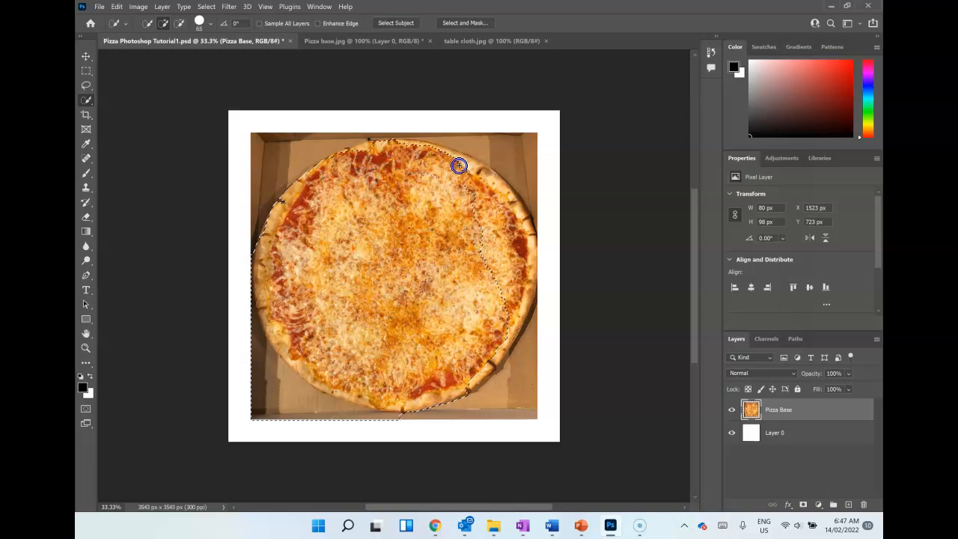
pyautogui.moveTo(509, 196); pyautogui.dragTo(521, 217)
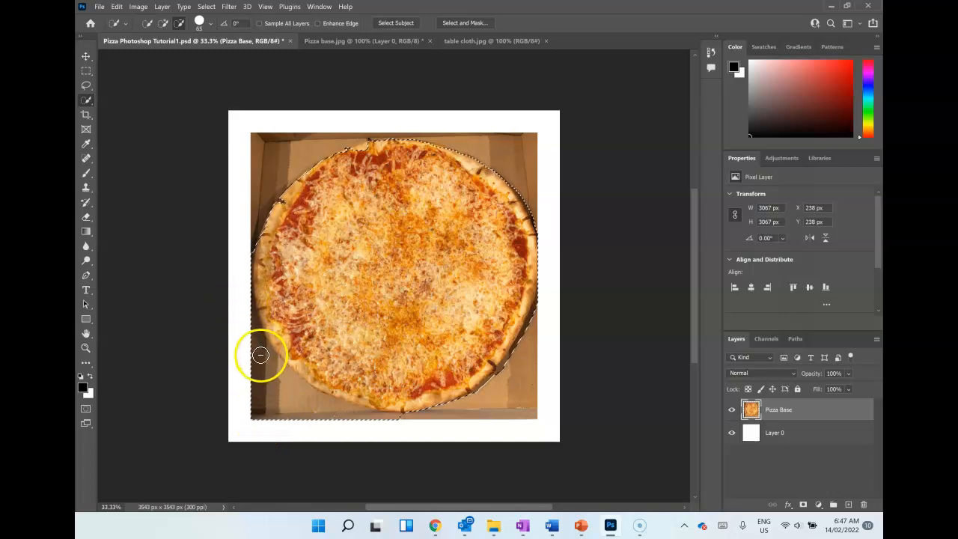
# Step: Subtract the lower-left corner of the cardboard box from the selection and open Select and Mask
pyautogui.moveTo(259, 363)
pyautogui.mouseDown()
pyautogui.moveTo(282, 395)
pyautogui.moveTo(311, 405)
pyautogui.mouseUp()
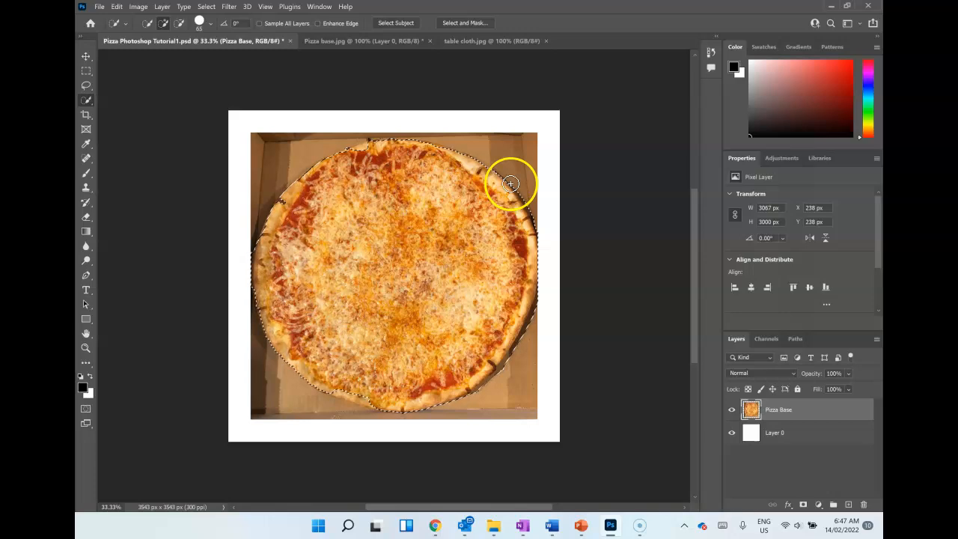
pyautogui.click(485, 30)
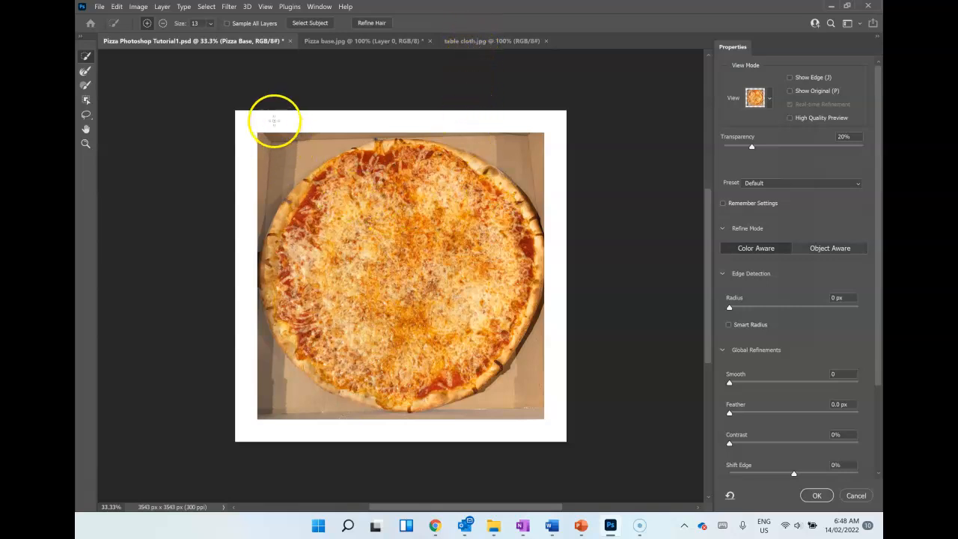
# Step: Switch the mask preview to Overlay and set the Quick Selection Tool's brush size to 42
pyautogui.click(770, 100)
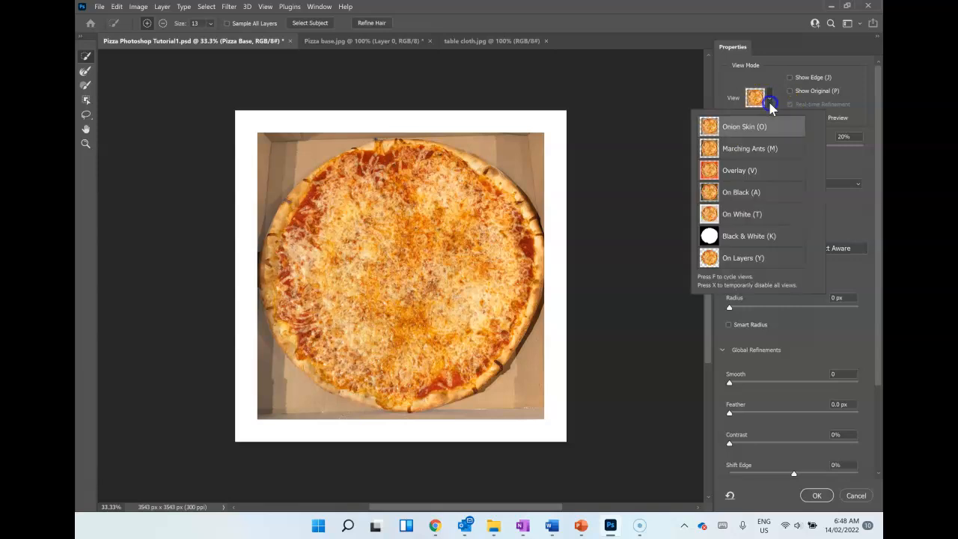
pyautogui.click(738, 177)
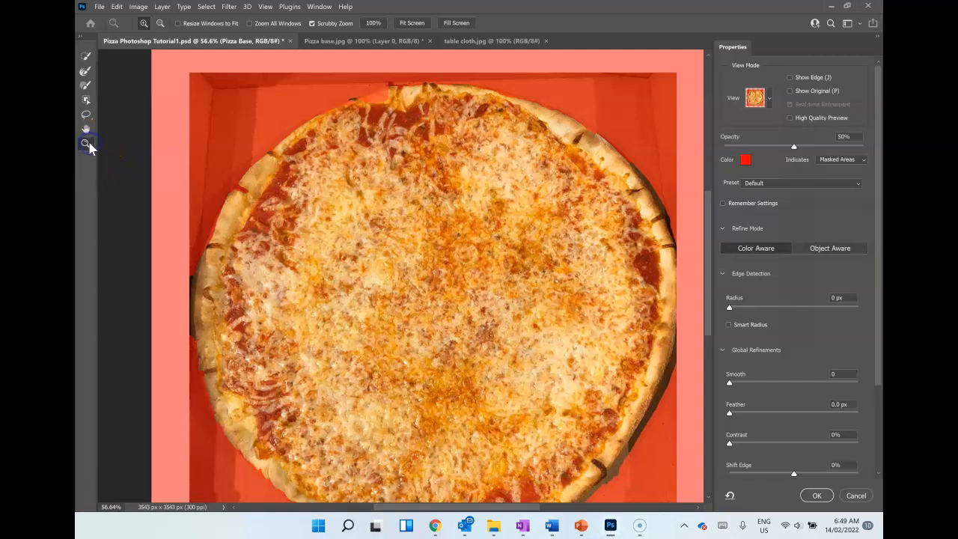
pyautogui.click(87, 147)
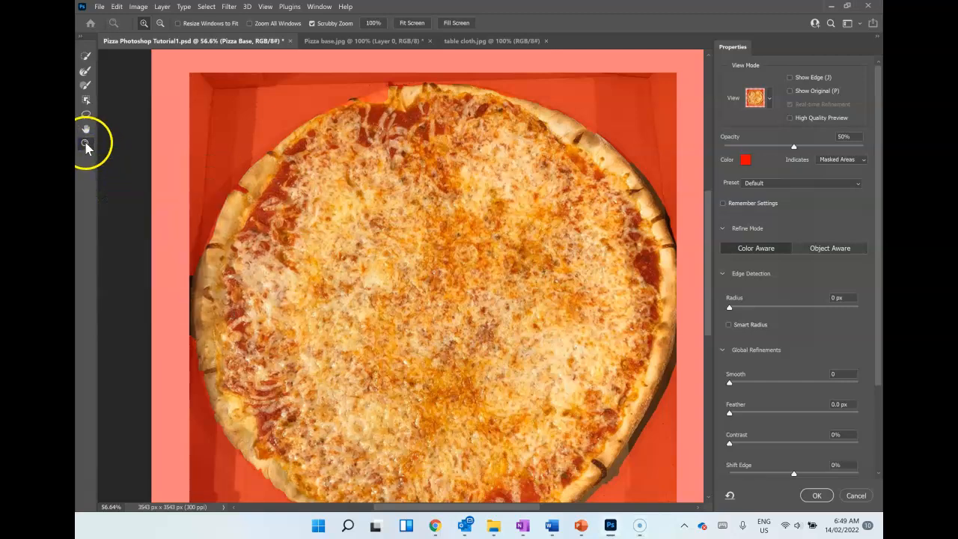
pyautogui.moveTo(301, 167); pyautogui.dragTo(336, 203)
pyautogui.scroll(5, 336, 204)
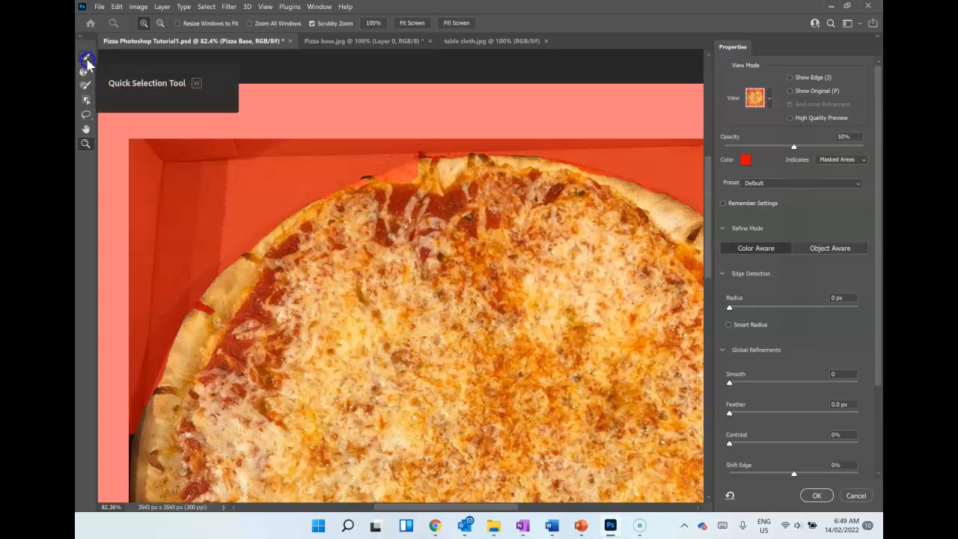
pyautogui.click(86, 56)
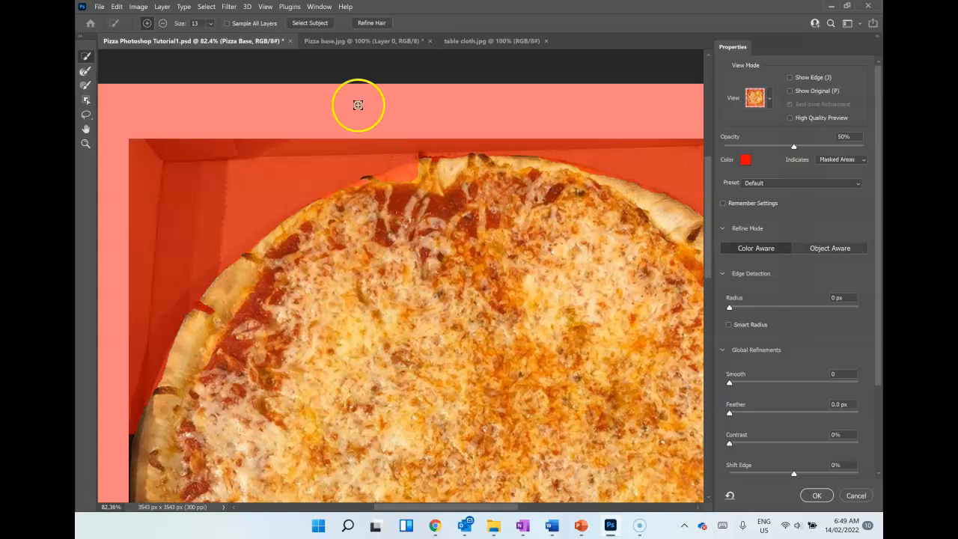
pyautogui.click(209, 24)
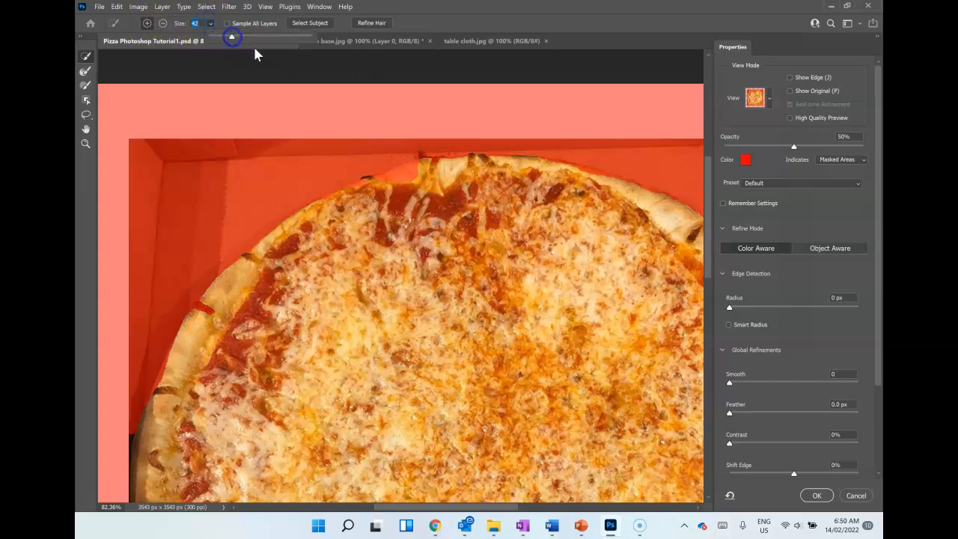
# Step: Add the missed crust along the pizza's top and upper-left edge to the selection, trimming any spill onto the box
pyautogui.click(420, 168)
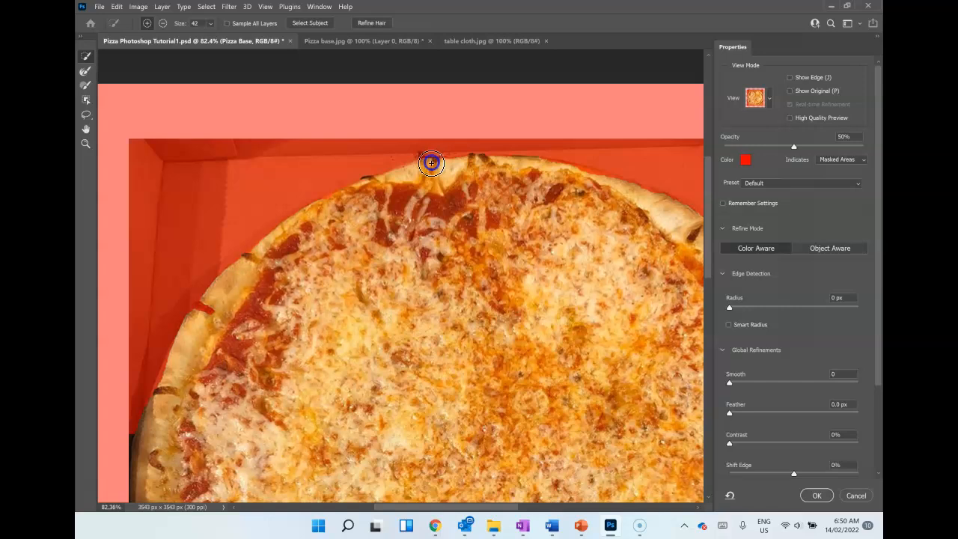
pyautogui.moveTo(421, 159)
pyautogui.mouseDown()
pyautogui.moveTo(434, 160)
pyautogui.moveTo(356, 187)
pyautogui.mouseUp()
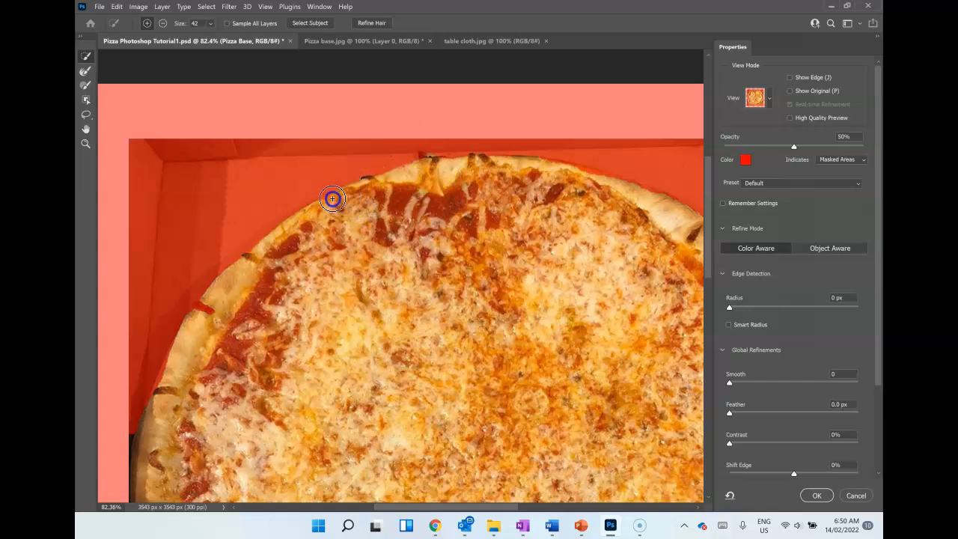
pyautogui.moveTo(259, 252); pyautogui.dragTo(247, 265)
pyautogui.moveTo(219, 319); pyautogui.dragTo(205, 308)
pyautogui.press('alt')
pyautogui.moveTo(199, 167)
pyautogui.mouseDown()
pyautogui.moveTo(237, 183)
pyautogui.moveTo(253, 178)
pyautogui.moveTo(249, 163)
pyautogui.moveTo(231, 165)
pyautogui.moveTo(253, 159)
pyautogui.moveTo(247, 166)
pyautogui.moveTo(271, 161)
pyautogui.moveTo(270, 170)
pyautogui.moveTo(431, 152)
pyautogui.mouseUp()
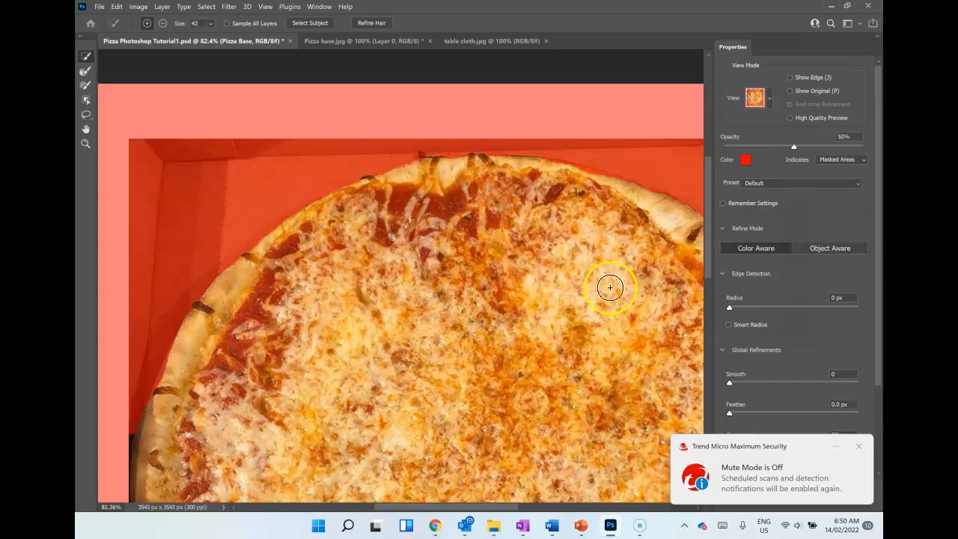
pyautogui.click(858, 446)
# Step: Add the crust on the pizza's left side to the selection and subtract the dark strip at the photo's left border
pyautogui.scroll(-5, 456, 352)
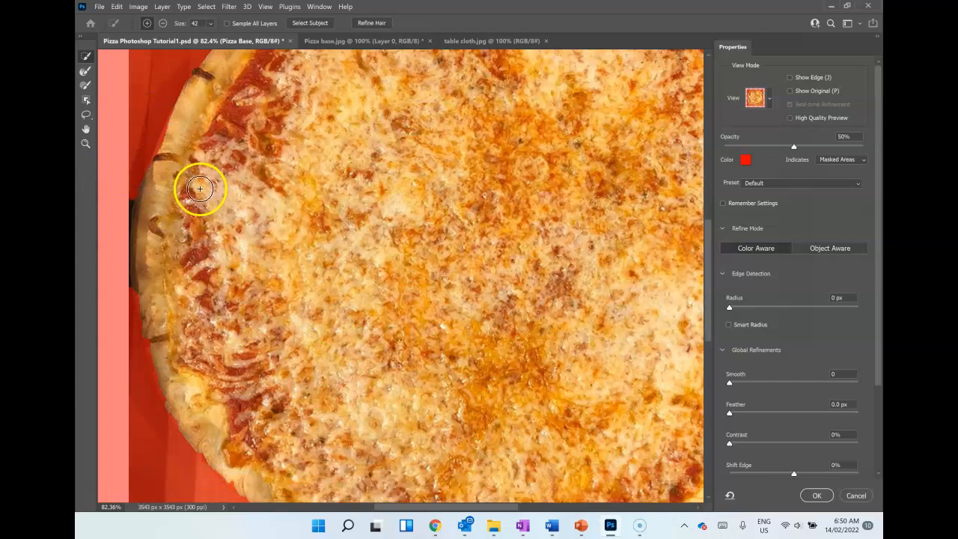
pyautogui.moveTo(183, 110); pyautogui.dragTo(180, 108)
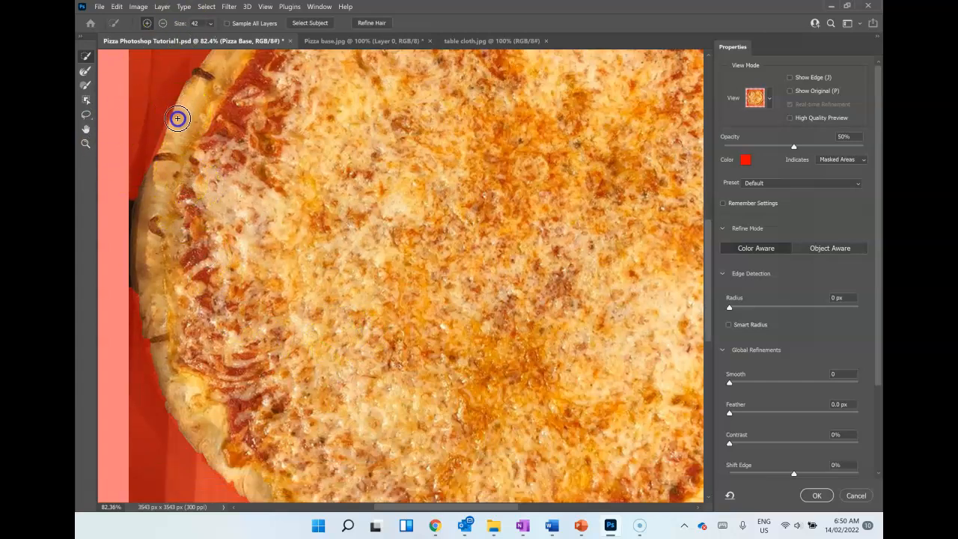
pyautogui.moveTo(156, 171)
pyautogui.mouseDown()
pyautogui.moveTo(178, 108)
pyautogui.moveTo(160, 102)
pyautogui.moveTo(143, 155)
pyautogui.mouseUp()
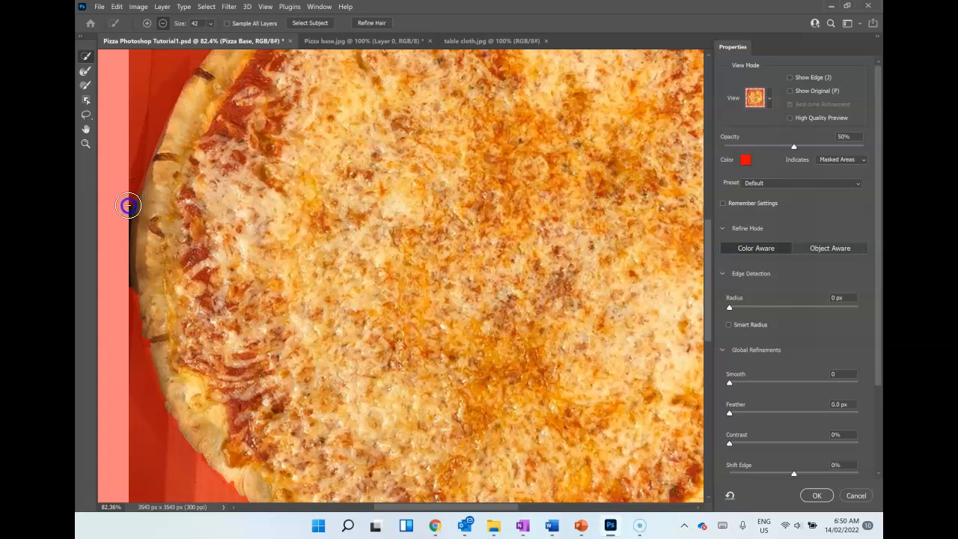
pyautogui.moveTo(128, 217); pyautogui.dragTo(122, 214)
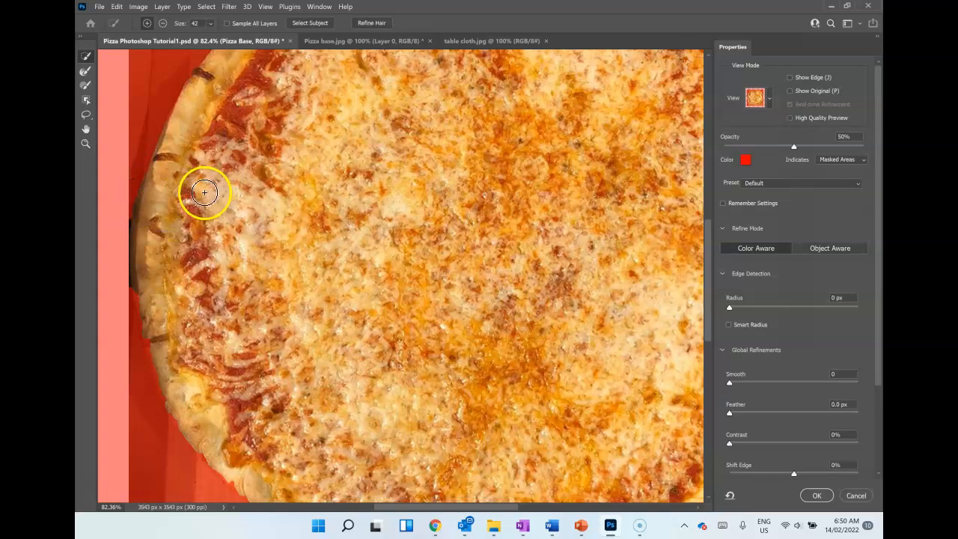
pyautogui.scroll(-2, 191, 200)
pyautogui.moveTo(125, 200); pyautogui.dragTo(128, 207)
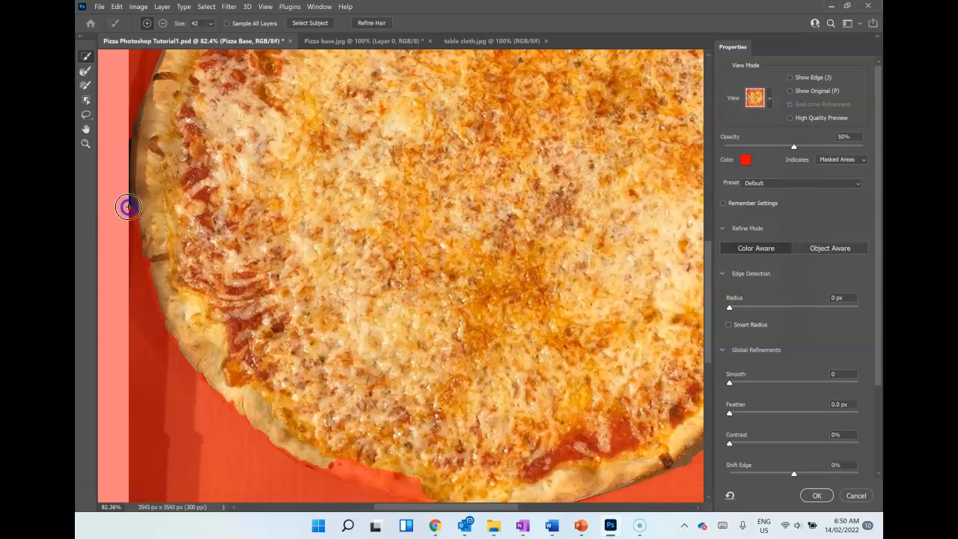
pyautogui.keyDown('alt'); pyautogui.click(130, 221); pyautogui.keyUp('alt')
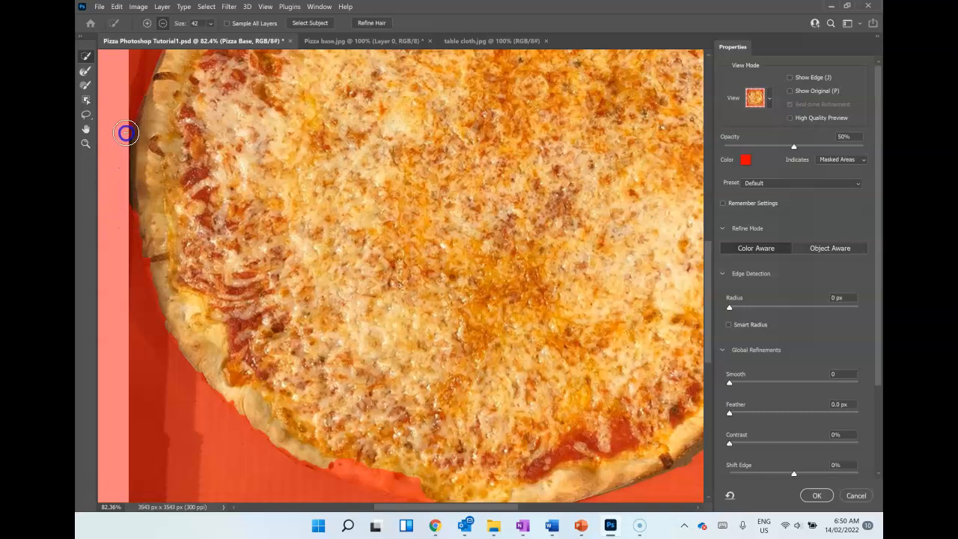
pyautogui.moveTo(127, 203); pyautogui.dragTo(145, 238)
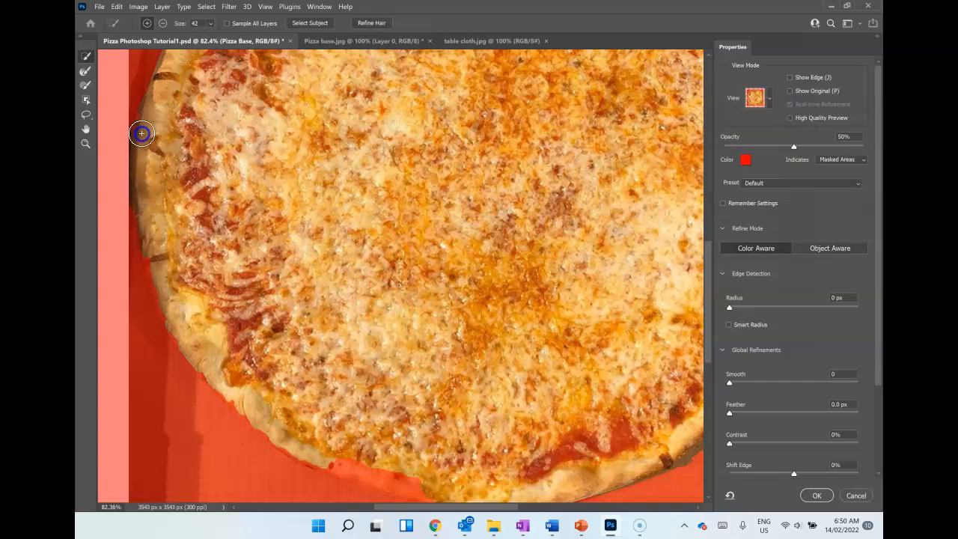
# Step: Extend the selection down the left crust and subtract the cardboard areas picked up beside it
pyautogui.moveTo(143, 115)
pyautogui.mouseDown()
pyautogui.moveTo(158, 278)
pyautogui.moveTo(147, 254)
pyautogui.moveTo(171, 325)
pyautogui.mouseUp()
pyautogui.press('alt')
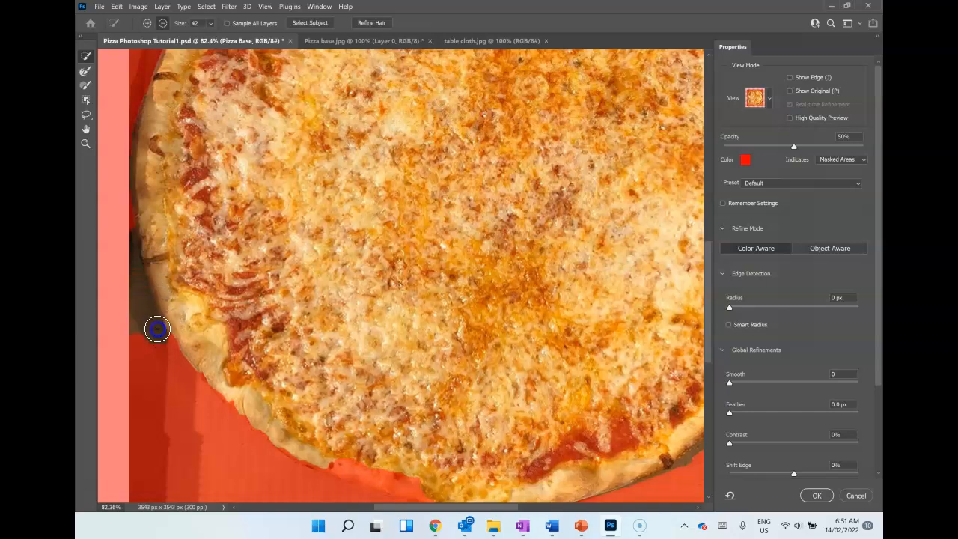
pyautogui.moveTo(131, 248); pyautogui.dragTo(130, 243)
pyautogui.moveTo(147, 341); pyautogui.dragTo(130, 331)
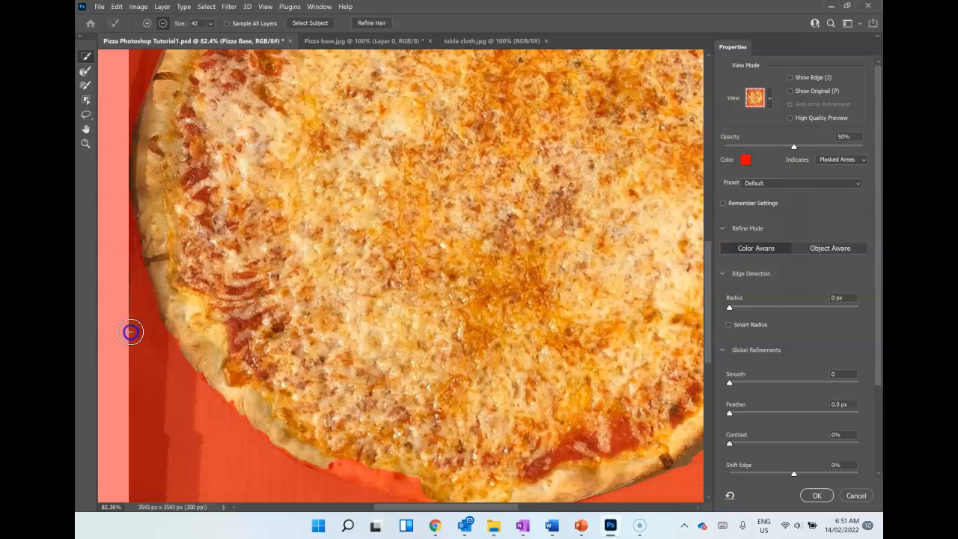
pyautogui.click(126, 190)
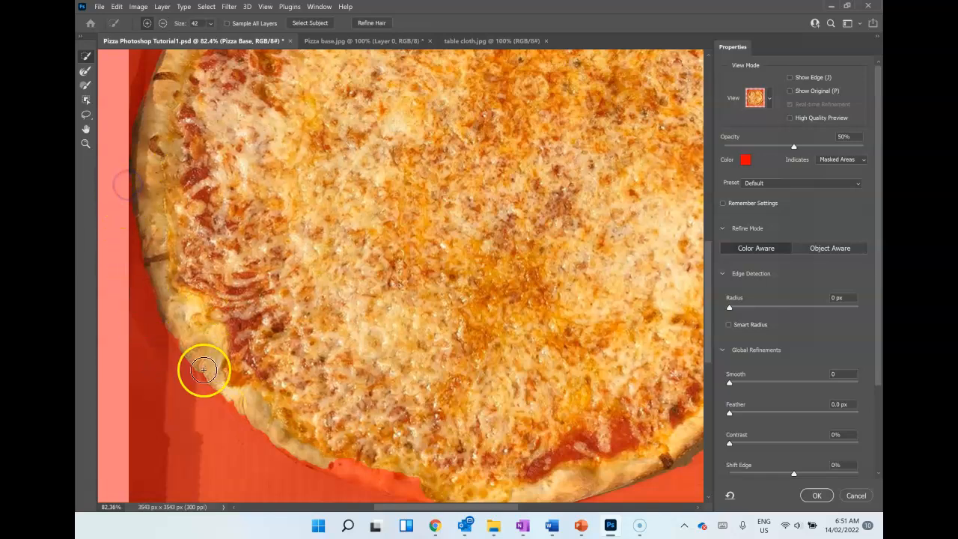
pyautogui.click(145, 237)
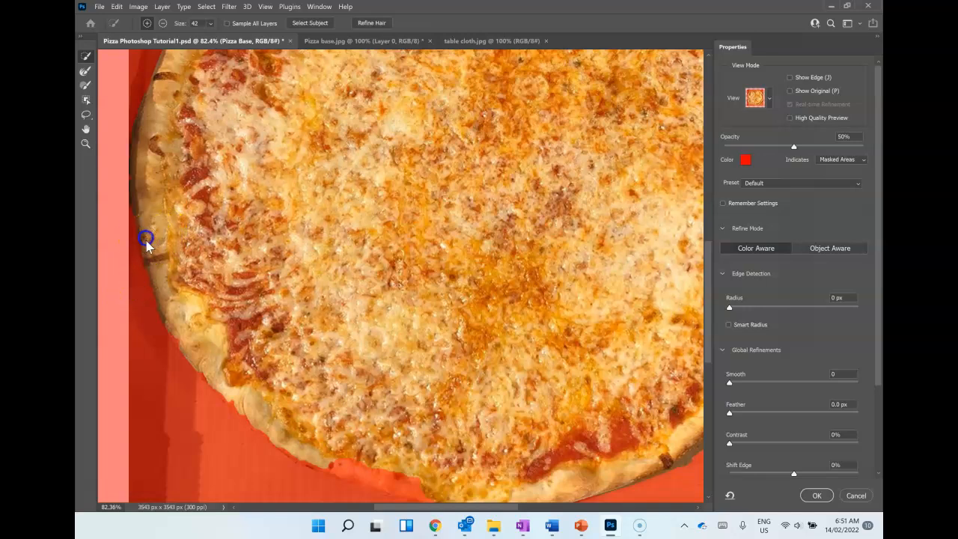
# Step: Add the missing crust along the pizza's lower-left and bottom edge to the selection
pyautogui.scroll(-3, 207, 324)
pyautogui.scroll(-1, 213, 338)
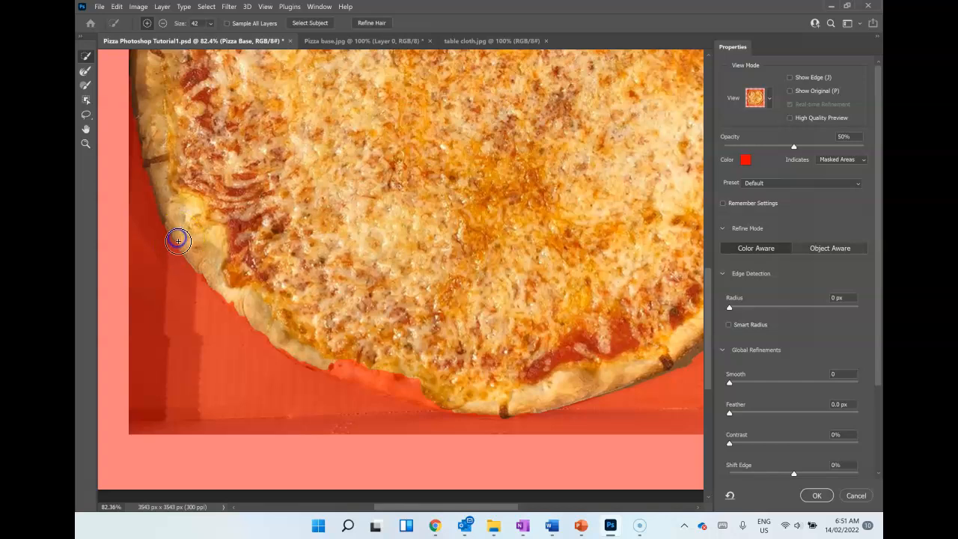
pyautogui.moveTo(182, 245); pyautogui.dragTo(207, 276)
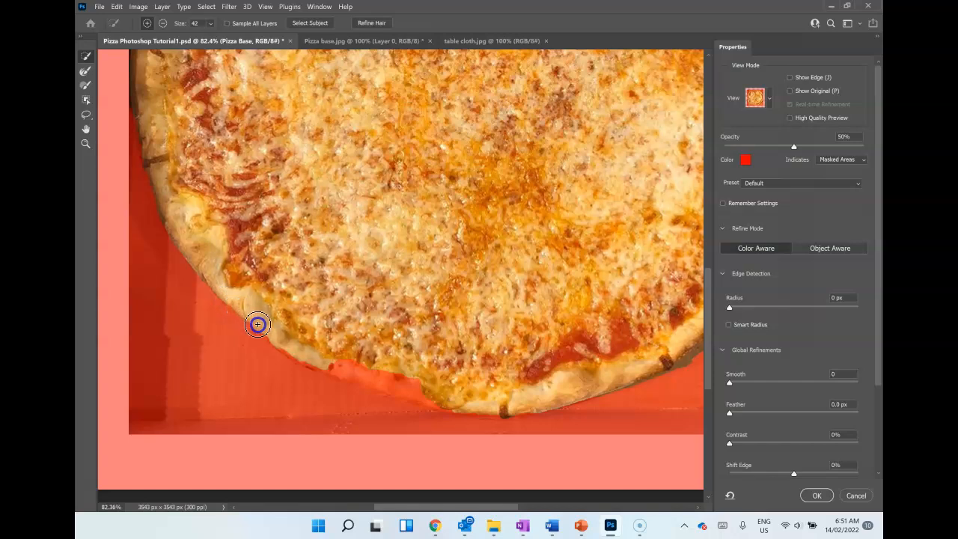
pyautogui.moveTo(317, 364)
pyautogui.mouseDown()
pyautogui.moveTo(429, 391)
pyautogui.moveTo(417, 381)
pyautogui.moveTo(349, 369)
pyautogui.moveTo(330, 353)
pyautogui.moveTo(453, 407)
pyautogui.moveTo(473, 430)
pyautogui.moveTo(454, 428)
pyautogui.moveTo(506, 428)
pyautogui.moveTo(261, 418)
pyautogui.moveTo(197, 397)
pyautogui.moveTo(187, 372)
pyautogui.mouseUp()
pyautogui.moveTo(190, 319); pyautogui.dragTo(216, 344)
pyautogui.moveTo(462, 420); pyautogui.dragTo(467, 426)
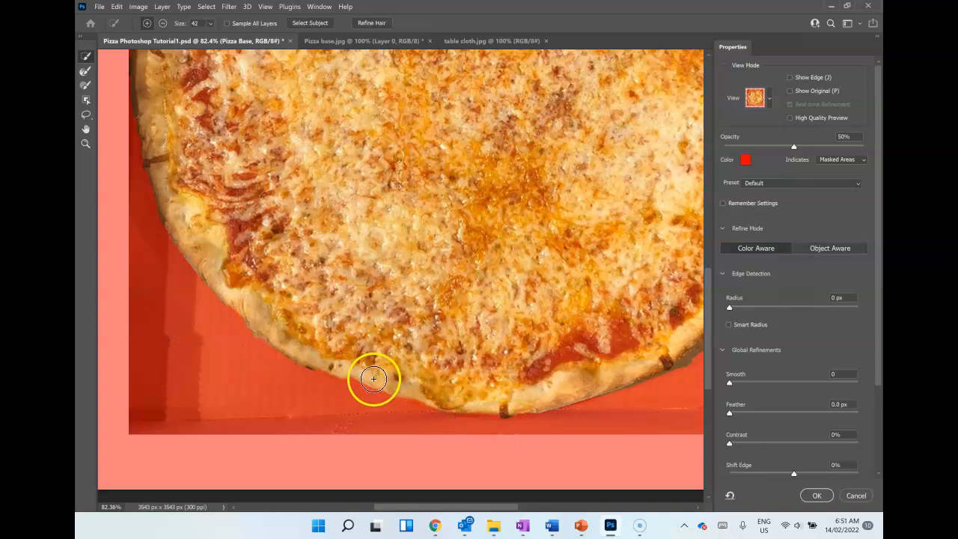
pyautogui.moveTo(317, 374); pyautogui.dragTo(346, 374)
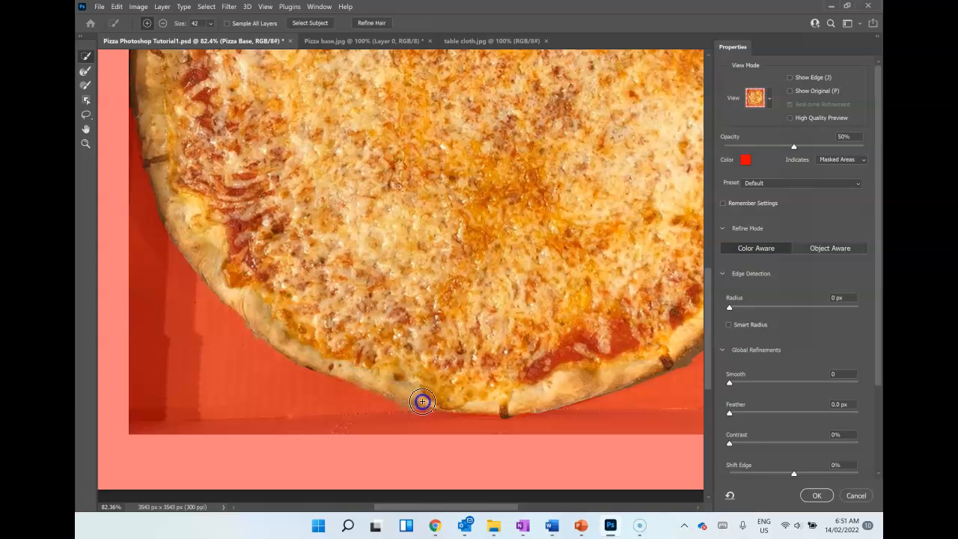
pyautogui.moveTo(434, 403); pyautogui.dragTo(422, 416)
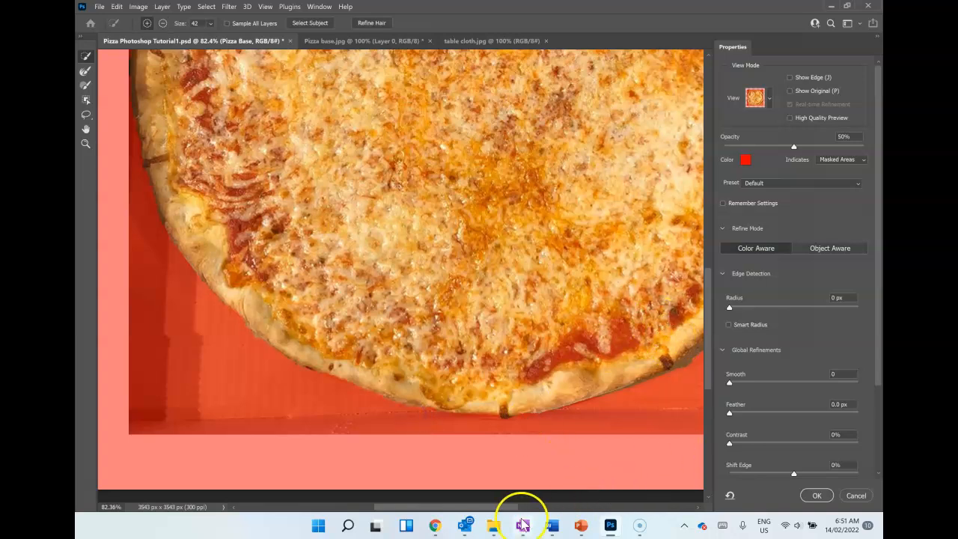
# Step: Examine the masked edge and shadow along the pizza's right side, from the lower crust up to the top, and the whole pizza
pyautogui.moveTo(509, 509); pyautogui.dragTo(565, 509)
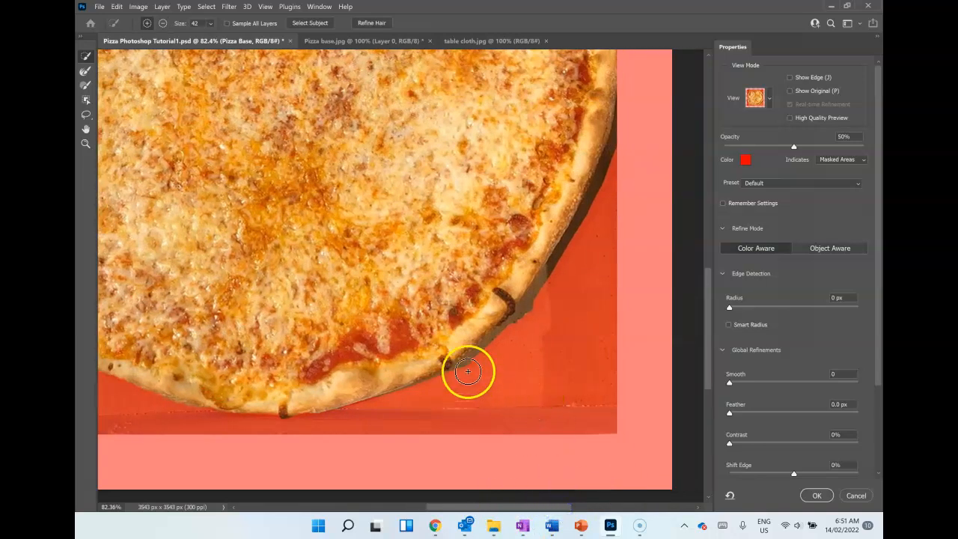
pyautogui.moveTo(530, 300); pyautogui.dragTo(620, 135)
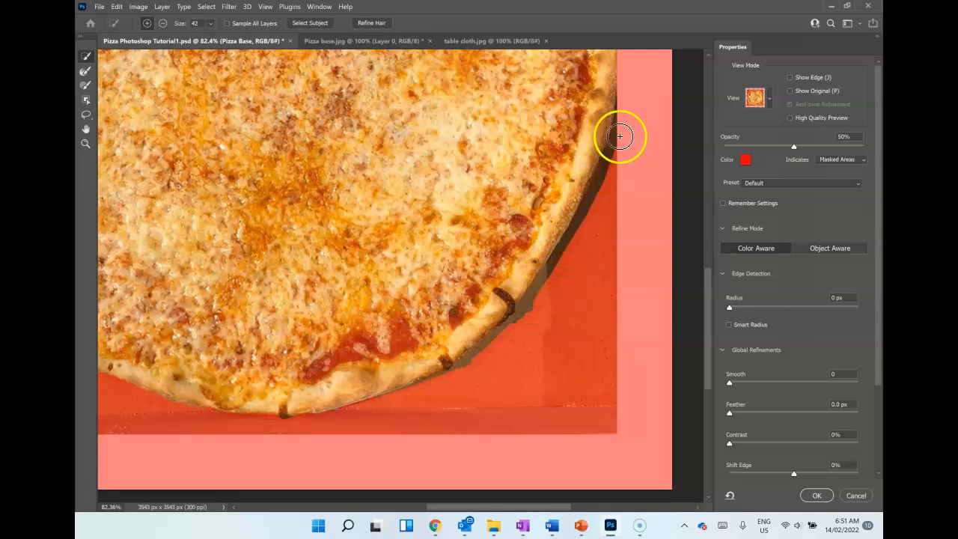
pyautogui.scroll(6, 546, 331)
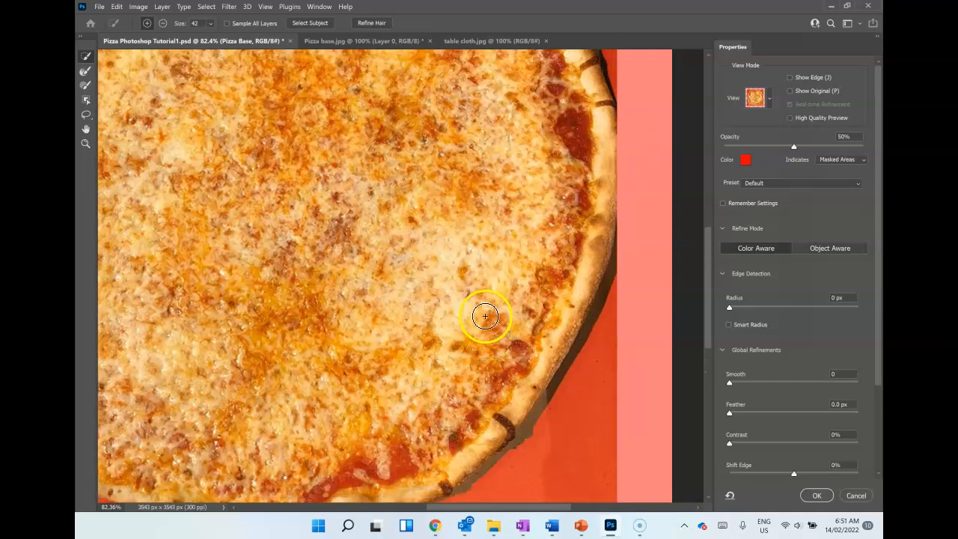
pyautogui.scroll(5, 477, 313)
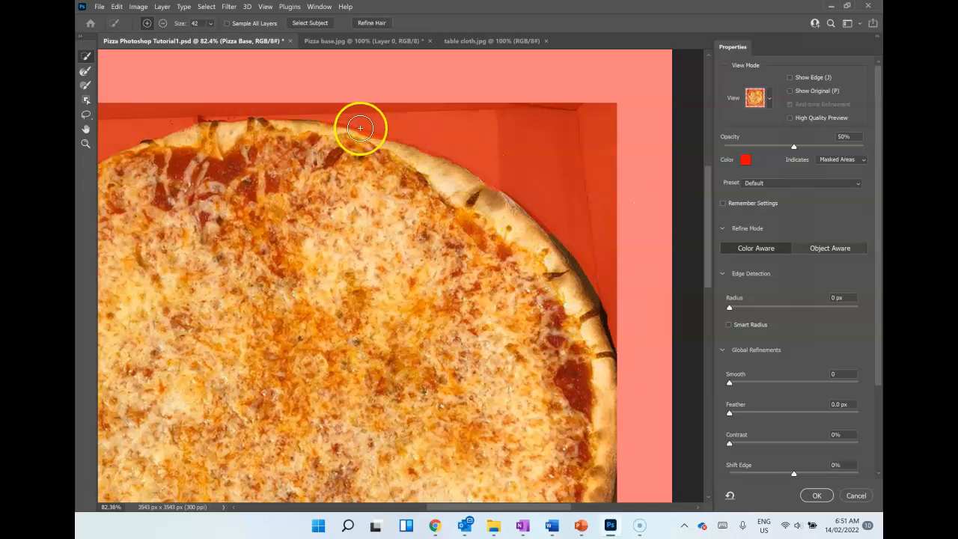
pyautogui.hotkey('ctrl', '-')
pyautogui.hotkey('ctrl', '-')
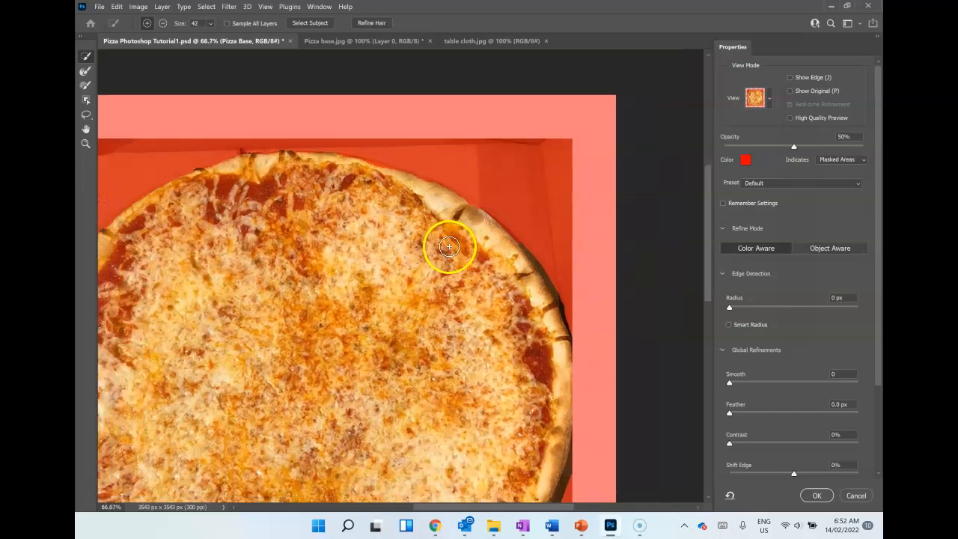
pyautogui.hotkey('ctrl', '0')
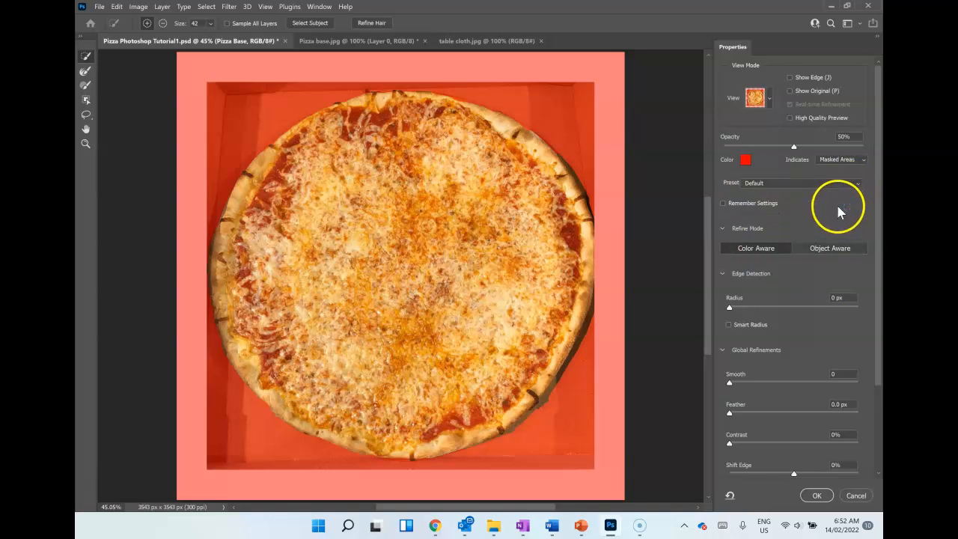
# Step: Try a Smooth value of 51 on the selection edge and return it to 0
pyautogui.scroll(-3, 837, 212)
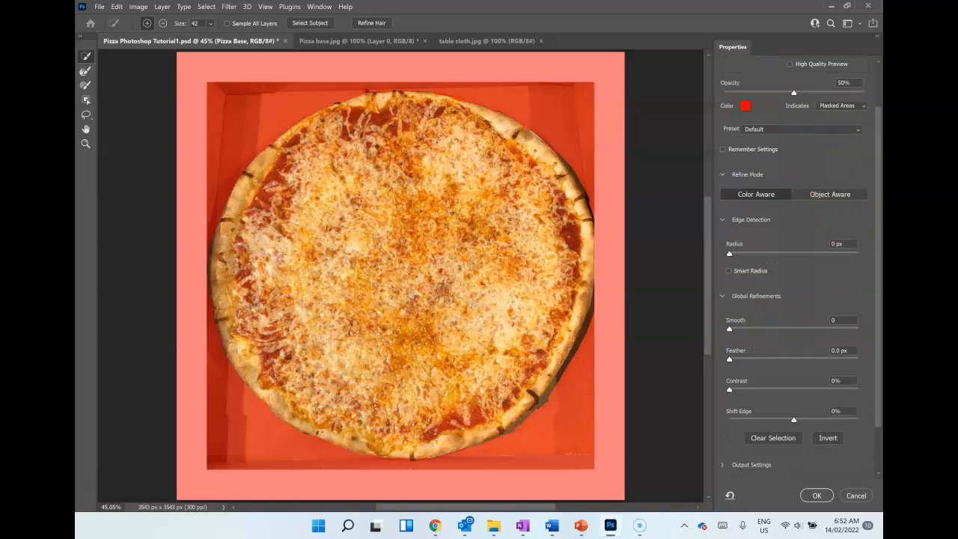
pyautogui.moveTo(731, 332); pyautogui.dragTo(762, 338)
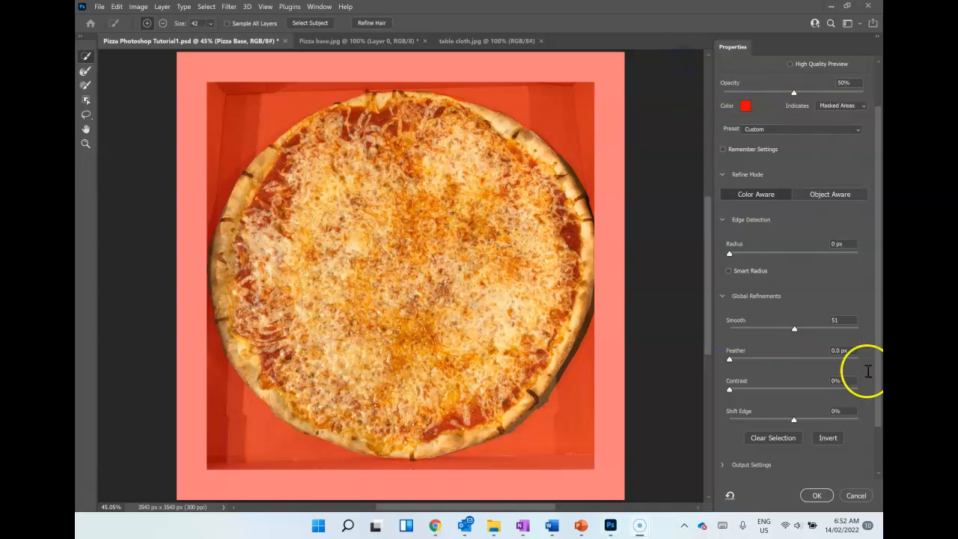
pyautogui.click(794, 328)
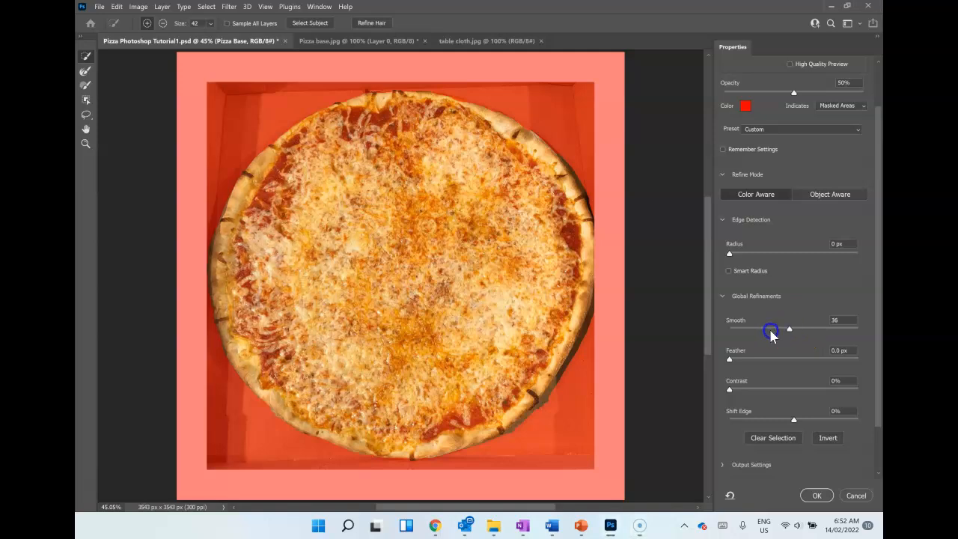
pyautogui.scroll(-1, 791, 330)
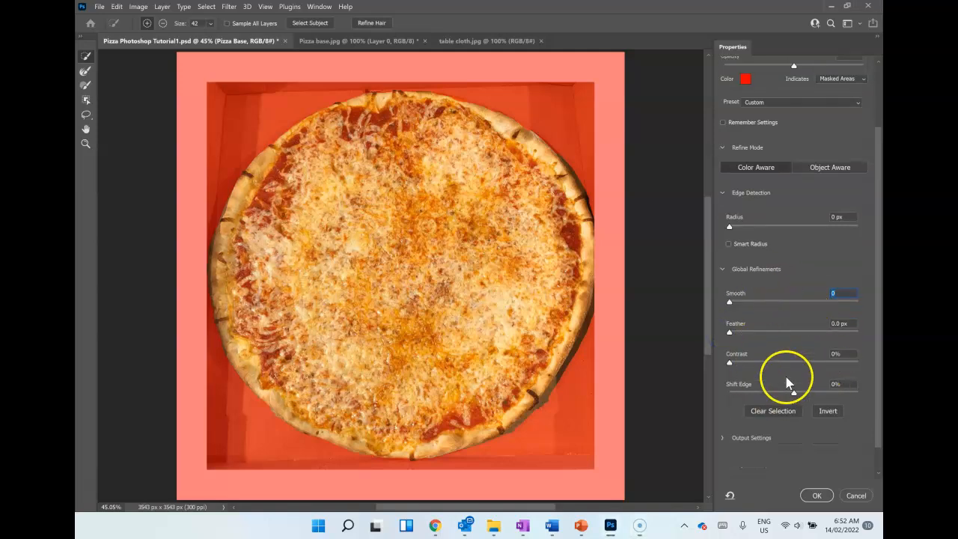
# Step: Output the refined pizza selection as a New Layer with Layer Mask and apply it
pyautogui.click(730, 429)
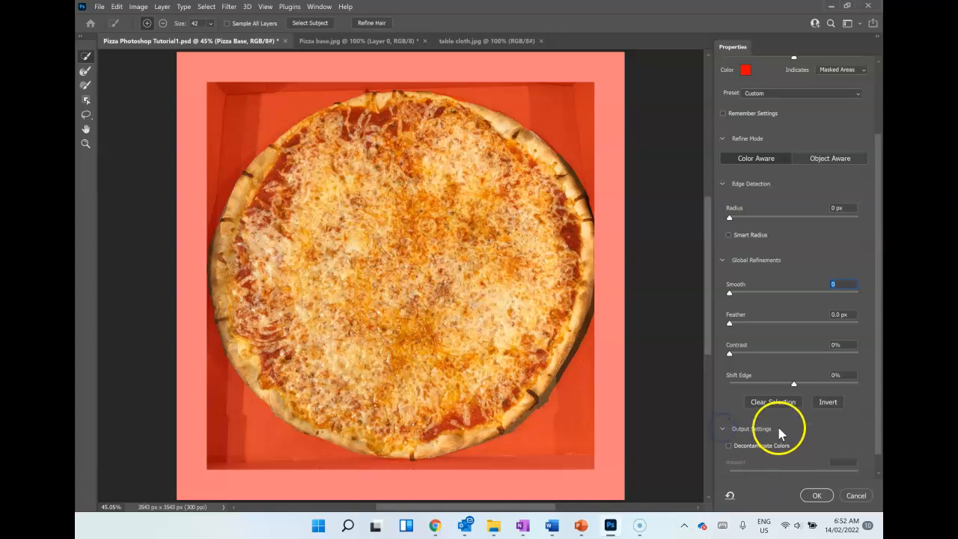
pyautogui.scroll(-1, 778, 429)
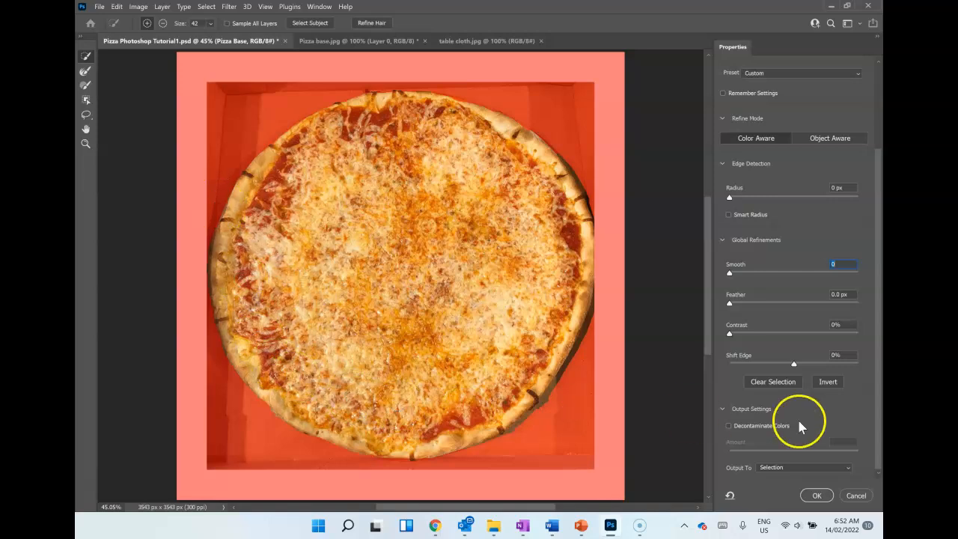
pyautogui.click(834, 467)
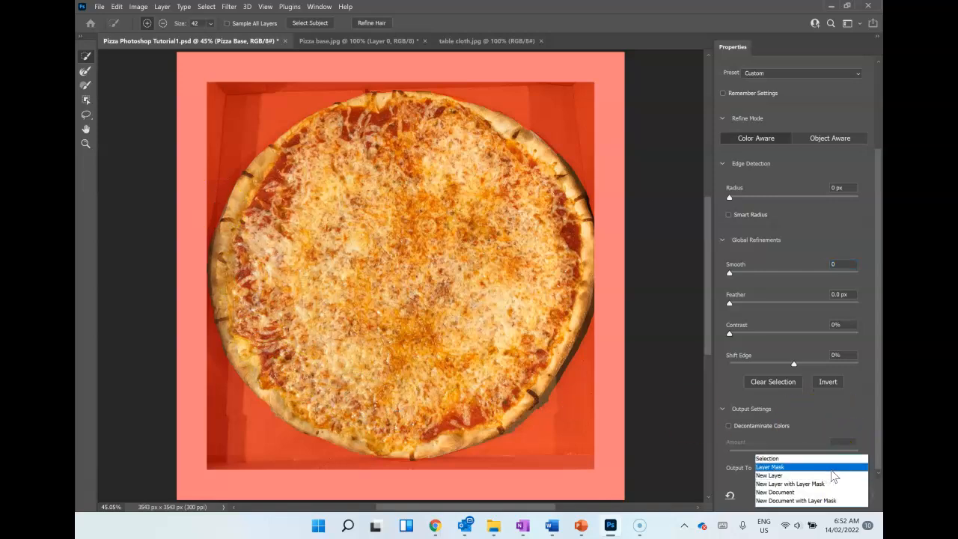
pyautogui.click(839, 483)
pyautogui.click(839, 485)
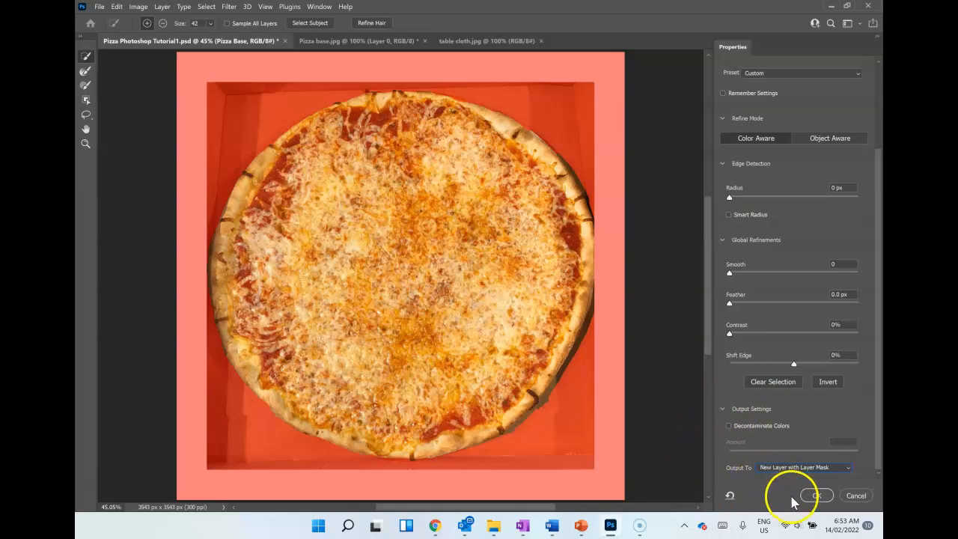
pyautogui.click(815, 497)
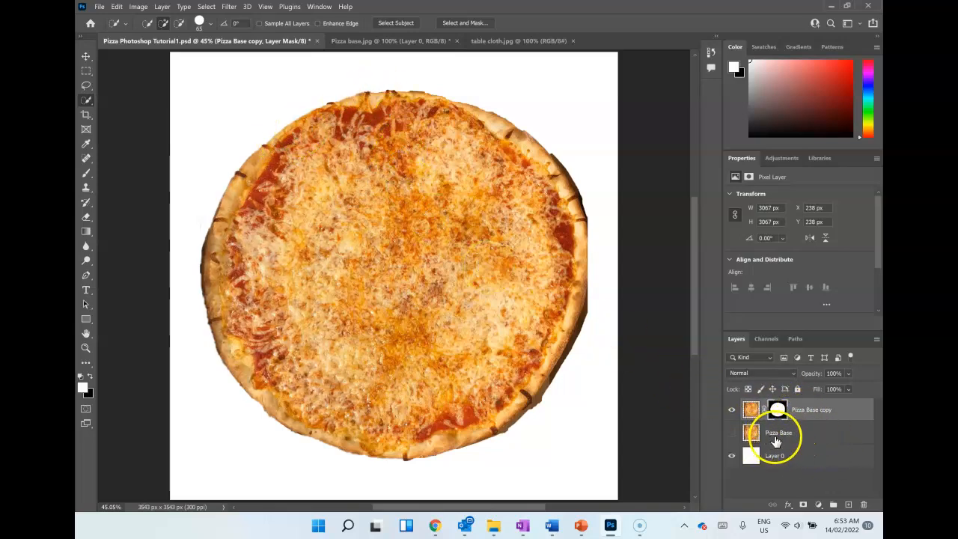
# Step: Show the original Pizza Base layer to compare it with the masked copy, and hide it again
pyautogui.click(731, 433)
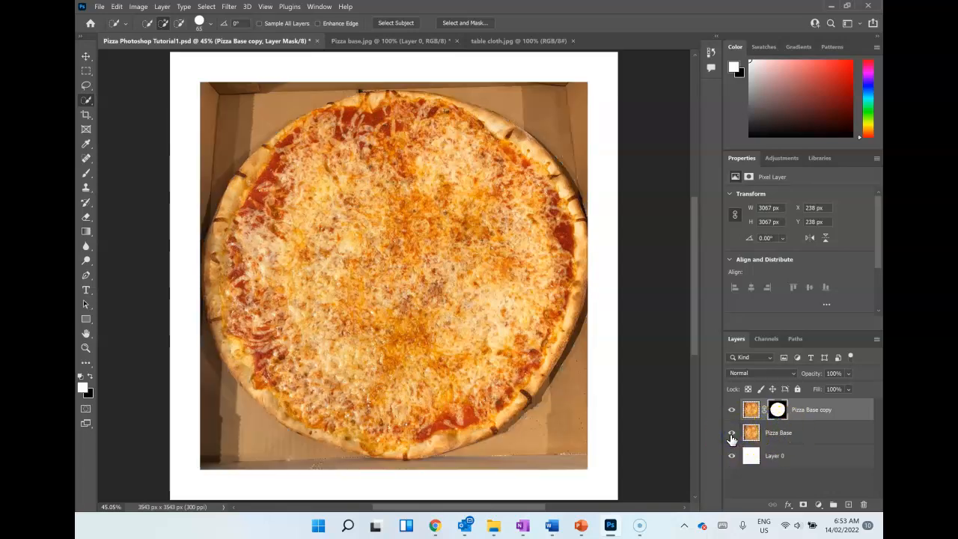
pyautogui.click(731, 434)
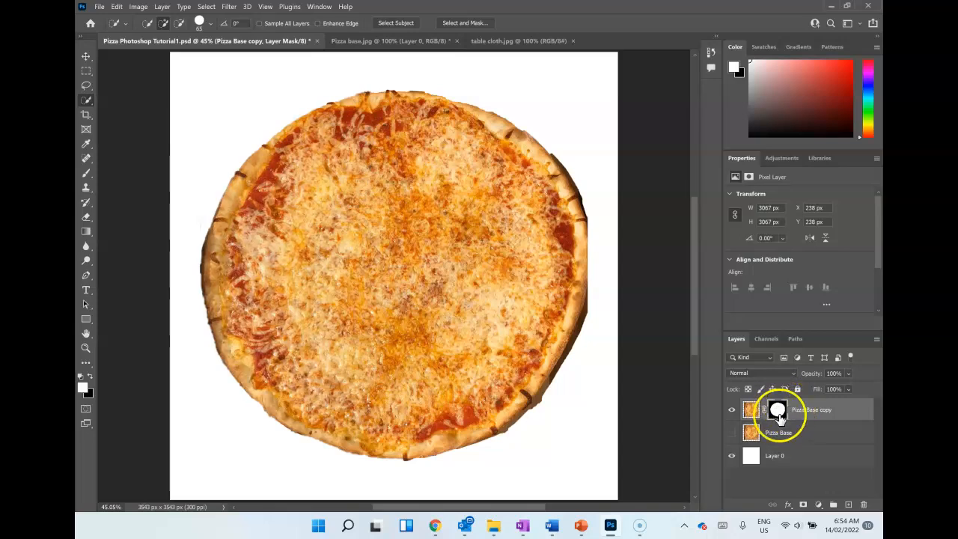
pyautogui.click(764, 410)
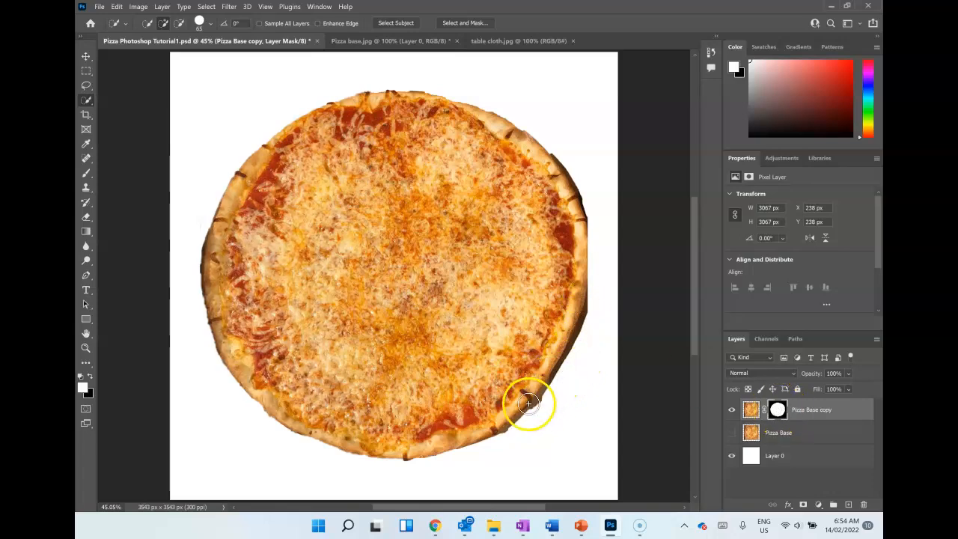
# Step: Reopen the Pizza Base copy's layer mask in Select and Mask and leave without applying changes
pyautogui.rightClick(776, 408)
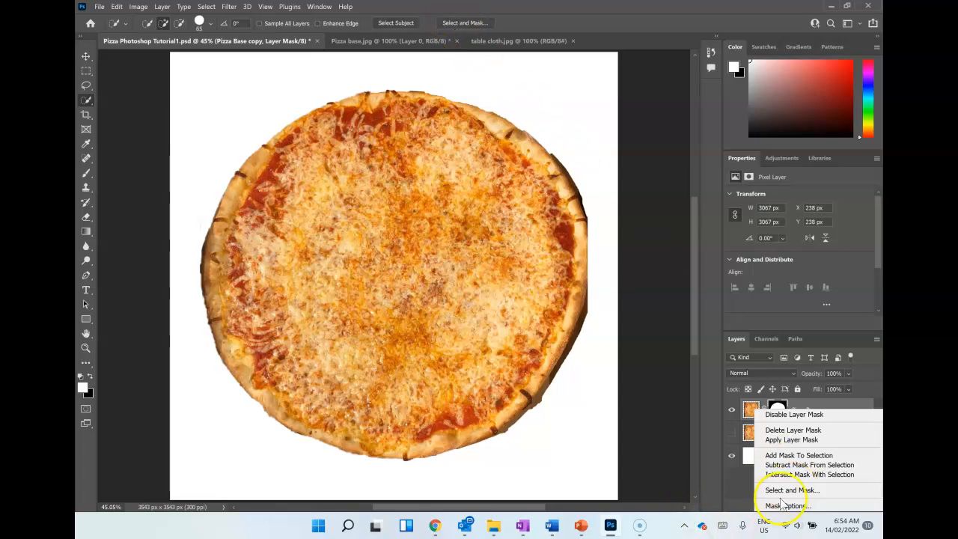
pyautogui.click(781, 489)
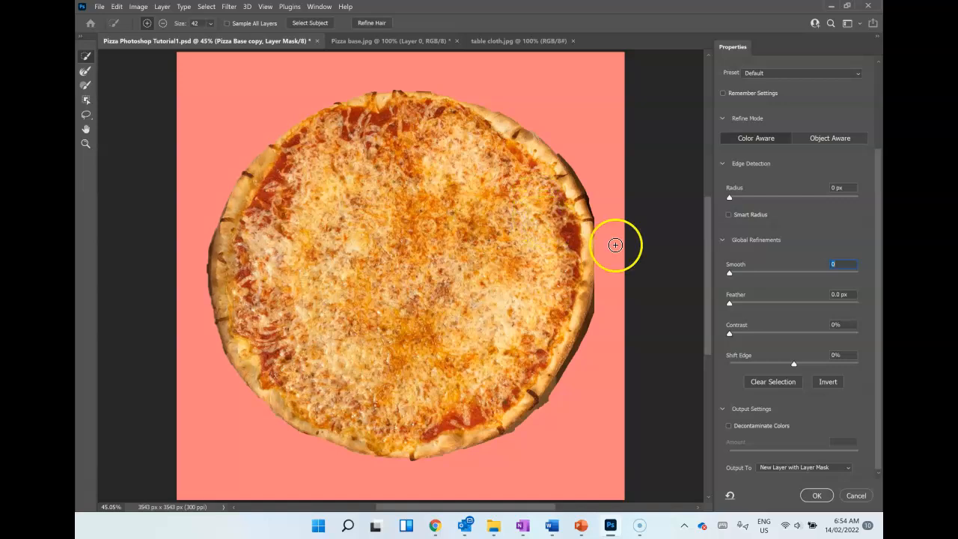
pyautogui.click(851, 495)
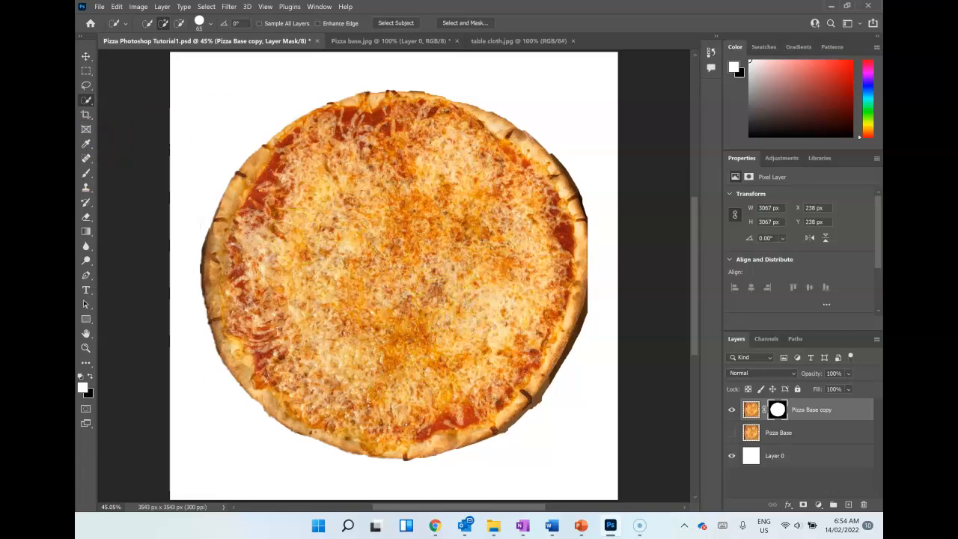
# Step: Unlock the Background layer of table cloth.jpg and move the tablecloth into the Pizza Photoshop Tutorial1.psd document
pyautogui.scroll(1, 447, 329)
pyautogui.scroll(7, 447, 329)
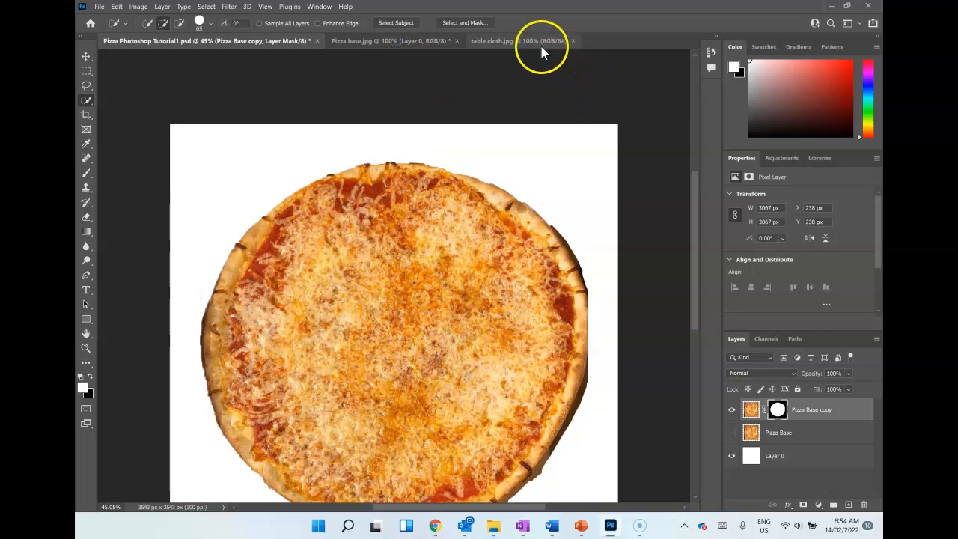
pyautogui.click(539, 43)
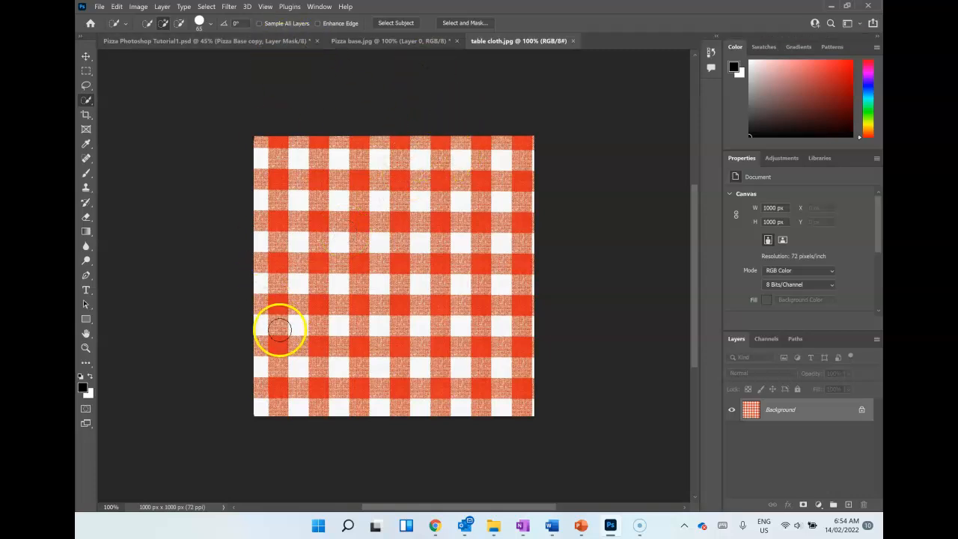
pyautogui.click(86, 58)
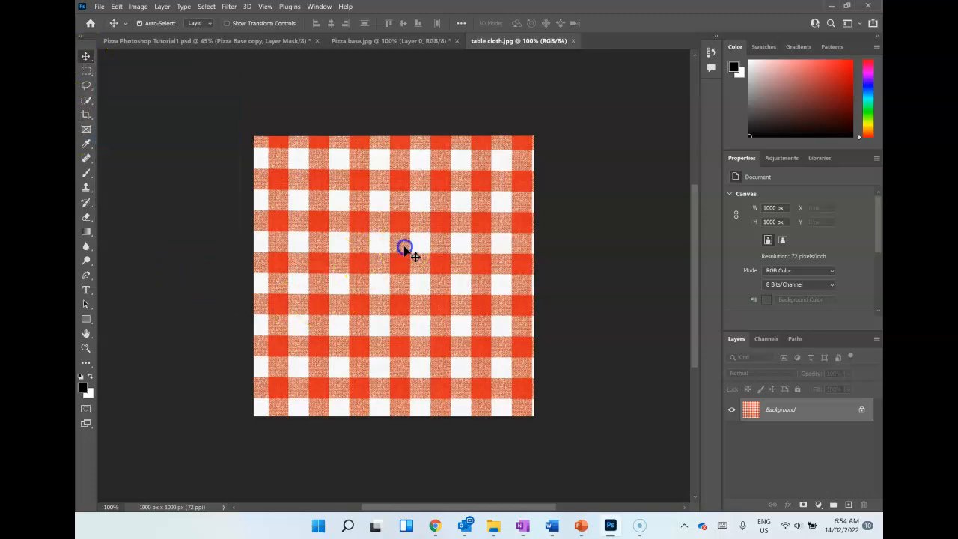
pyautogui.moveTo(392, 265); pyautogui.dragTo(377, 242)
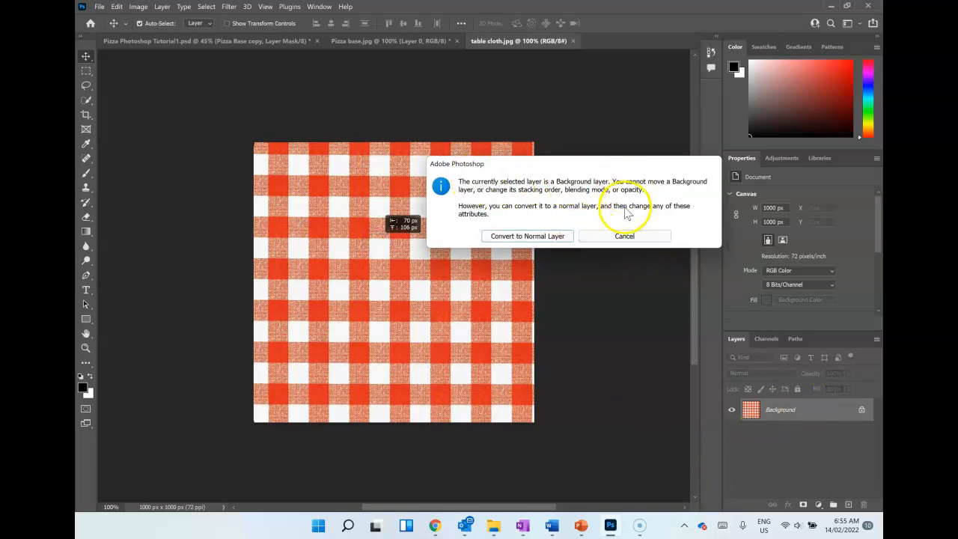
pyautogui.click(608, 236)
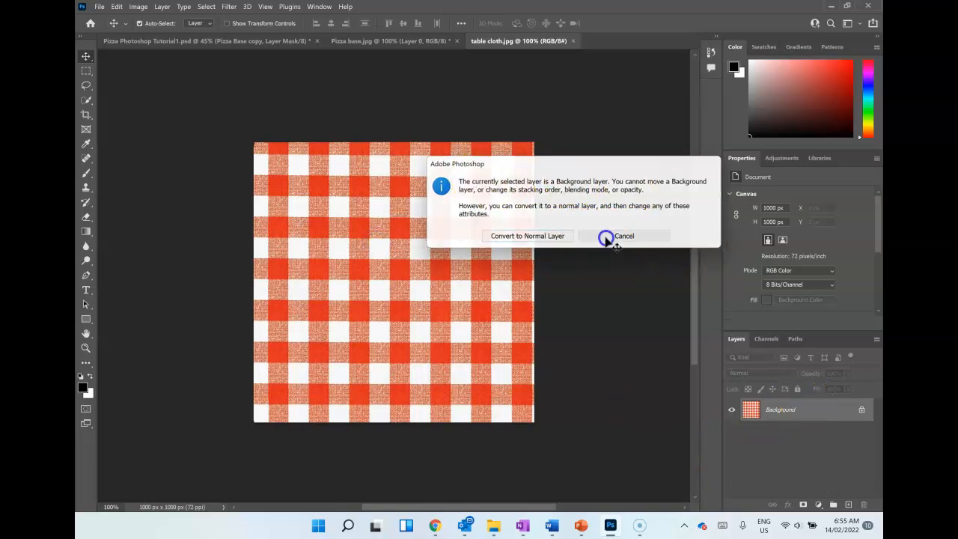
pyautogui.click(862, 412)
pyautogui.moveTo(435, 214); pyautogui.dragTo(198, 47)
pyautogui.moveTo(263, 143); pyautogui.dragTo(265, 142)
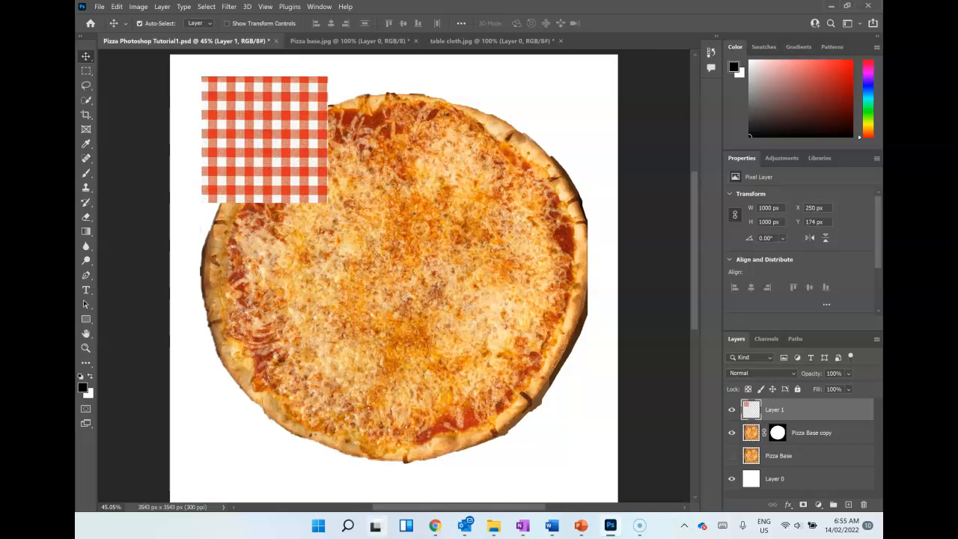
# Step: Centre the tablecloth over the pizza and scale it proportionally to about 361% so it covers the whole canvas
pyautogui.moveTo(386, 531)
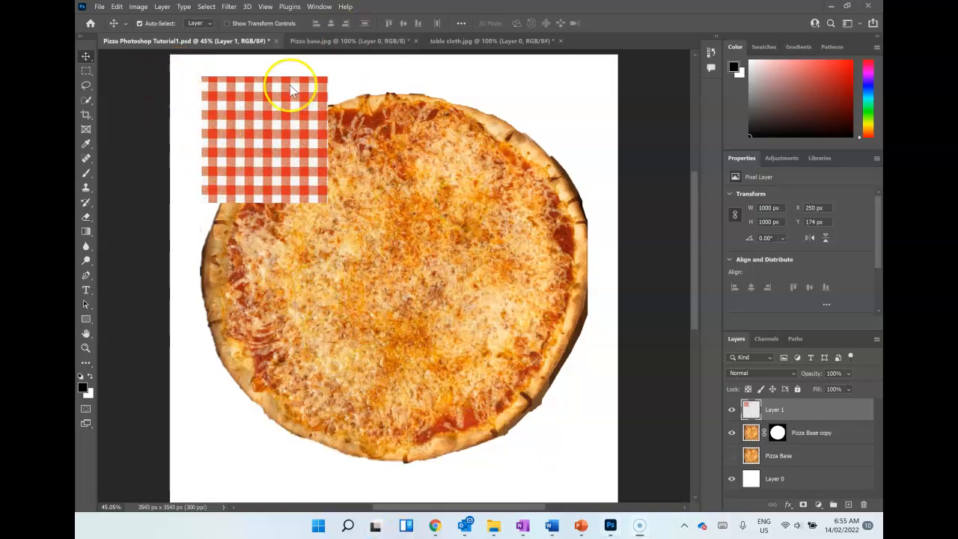
pyautogui.moveTo(290, 145); pyautogui.dragTo(420, 275)
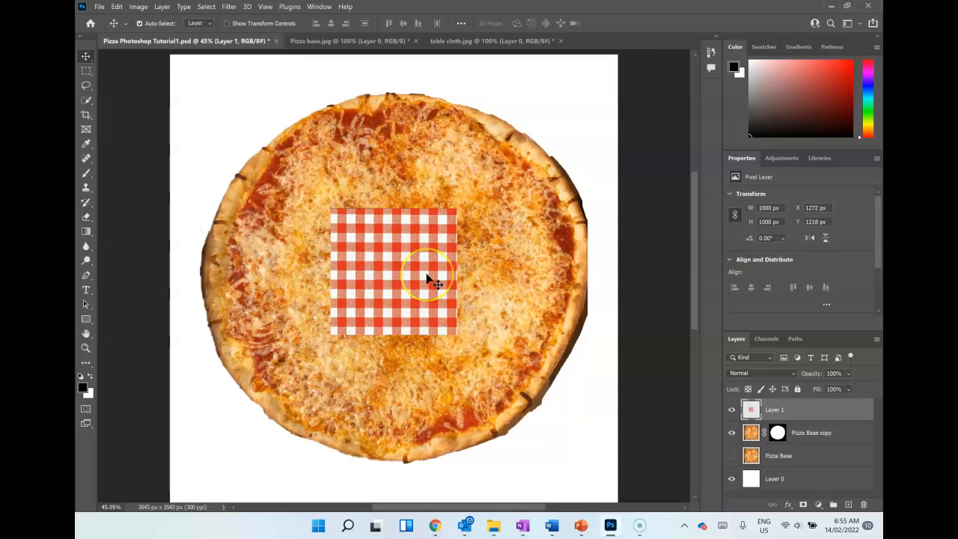
pyautogui.hotkey('ctrl', 't')
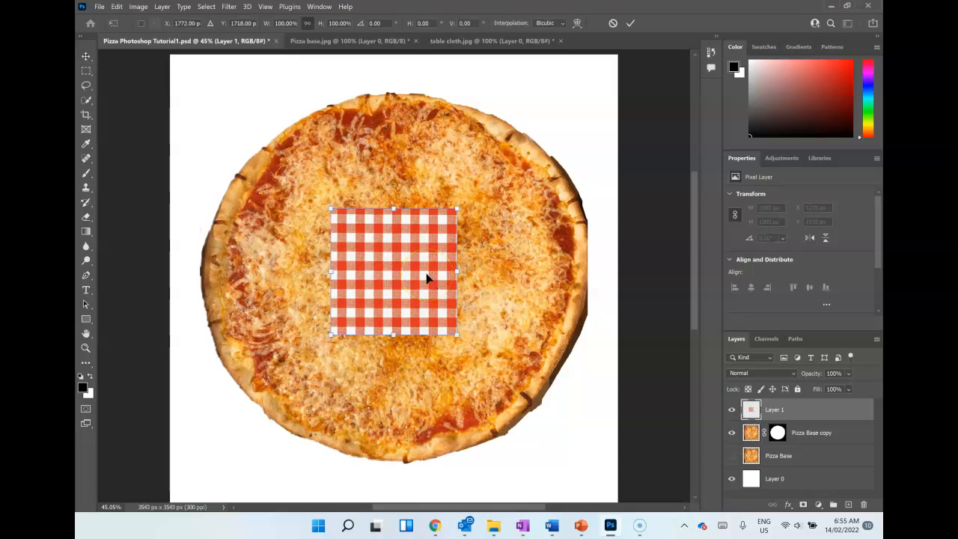
pyautogui.moveTo(328, 203); pyautogui.dragTo(158, 49)
pyautogui.moveTo(456, 333); pyautogui.dragTo(615, 500)
pyautogui.moveTo(345, 367); pyautogui.dragTo(341, 365)
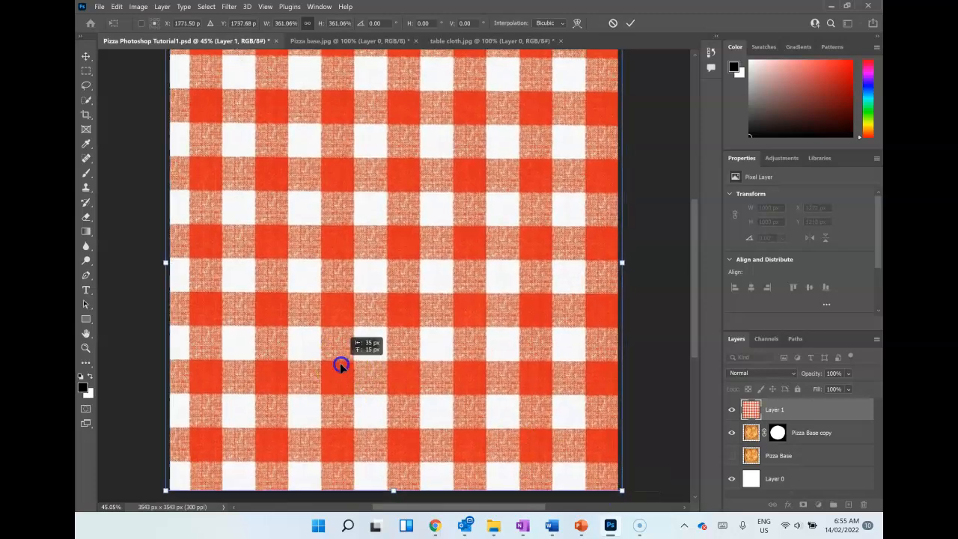
pyautogui.scroll(2, 445, 412)
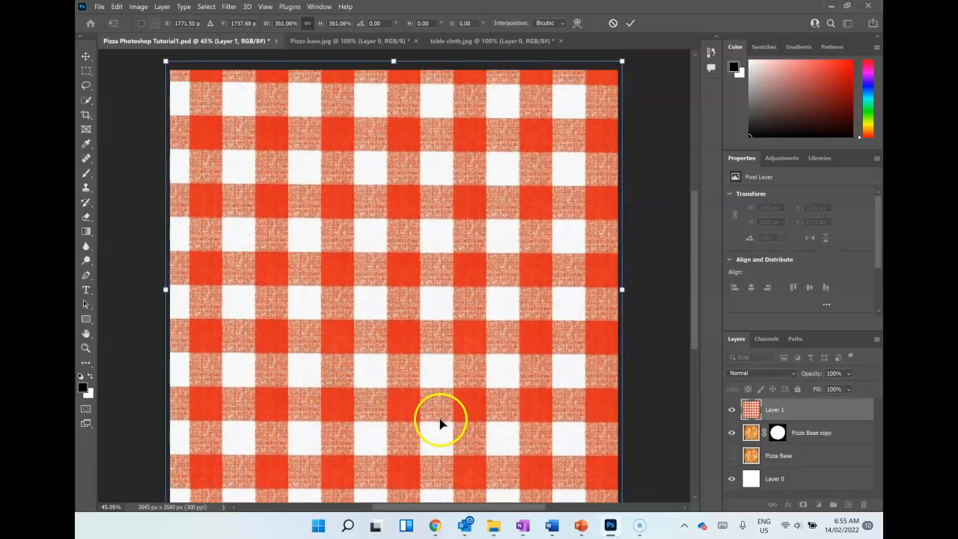
pyautogui.moveTo(443, 397); pyautogui.dragTo(442, 399)
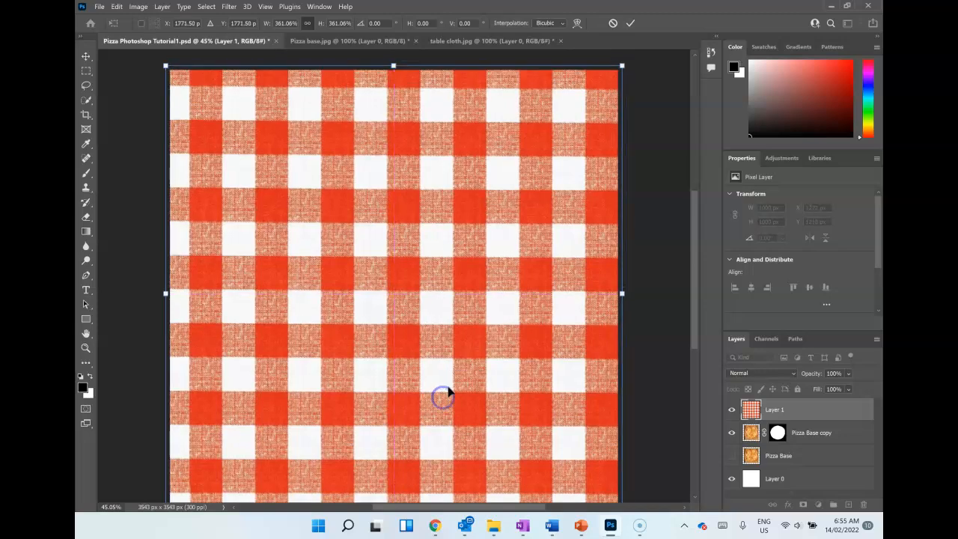
pyautogui.scroll(-2, 444, 395)
pyautogui.click(630, 23)
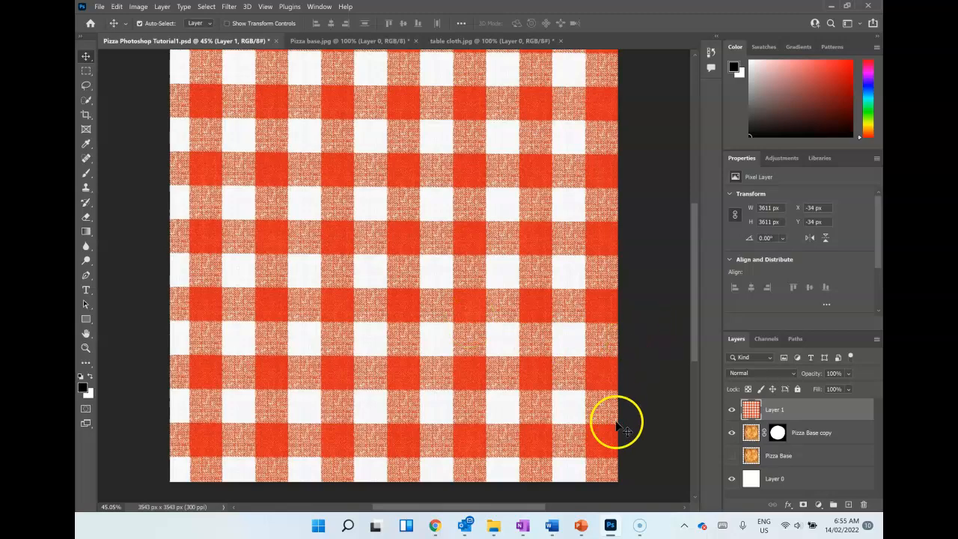
# Step: Reorder the tablecloth layer so it sits directly beneath the Pizza Base copy layer
pyautogui.scroll(1, 241, 281)
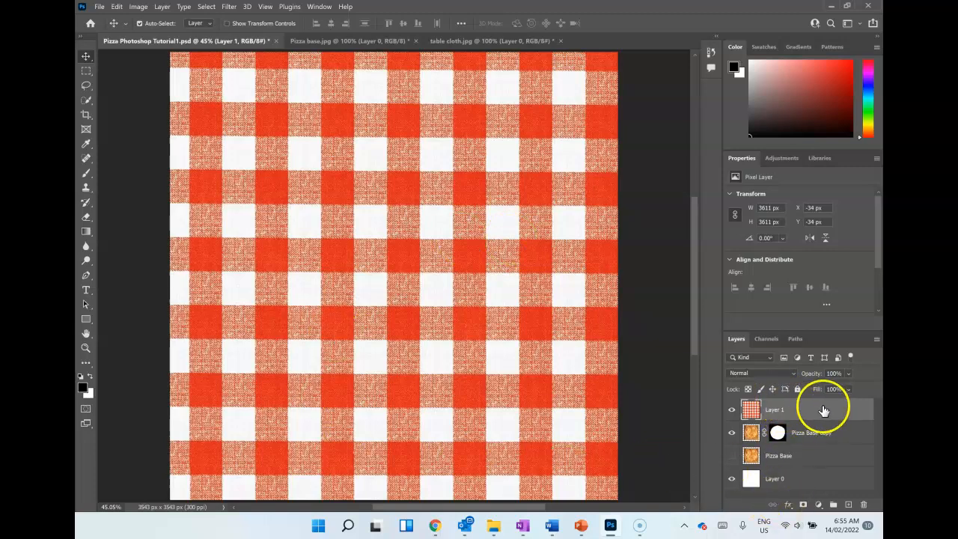
pyautogui.moveTo(751, 402); pyautogui.dragTo(759, 458)
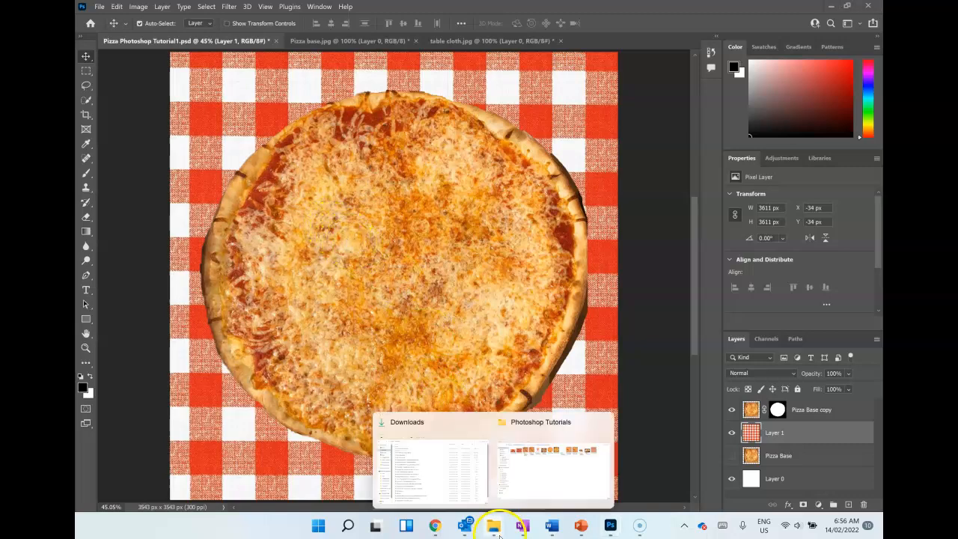
# Step: Open the topping image Pepperoni2.jpg from the Photoshop Tutorials folder
pyautogui.click(98, 8)
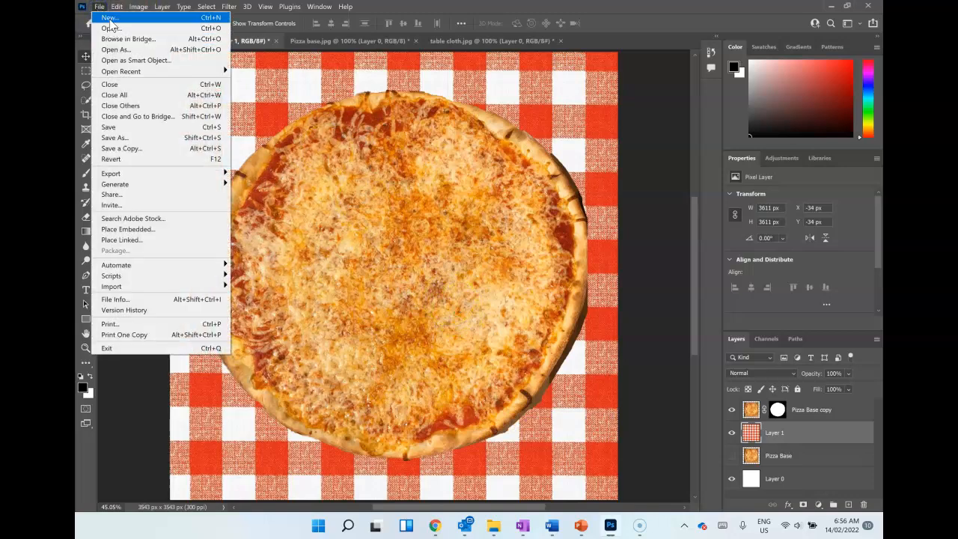
pyautogui.click(110, 28)
pyautogui.scroll(-1, 346, 193)
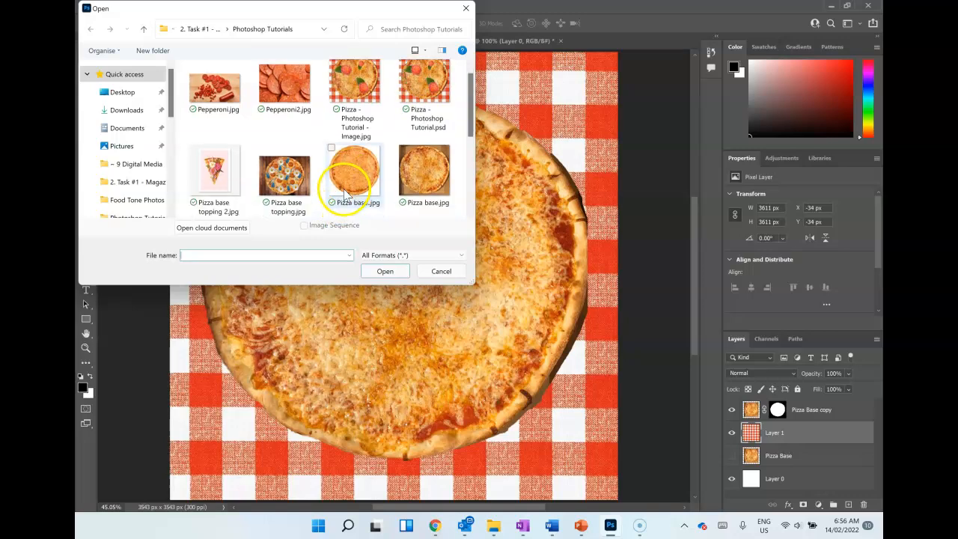
pyautogui.scroll(-3, 348, 193)
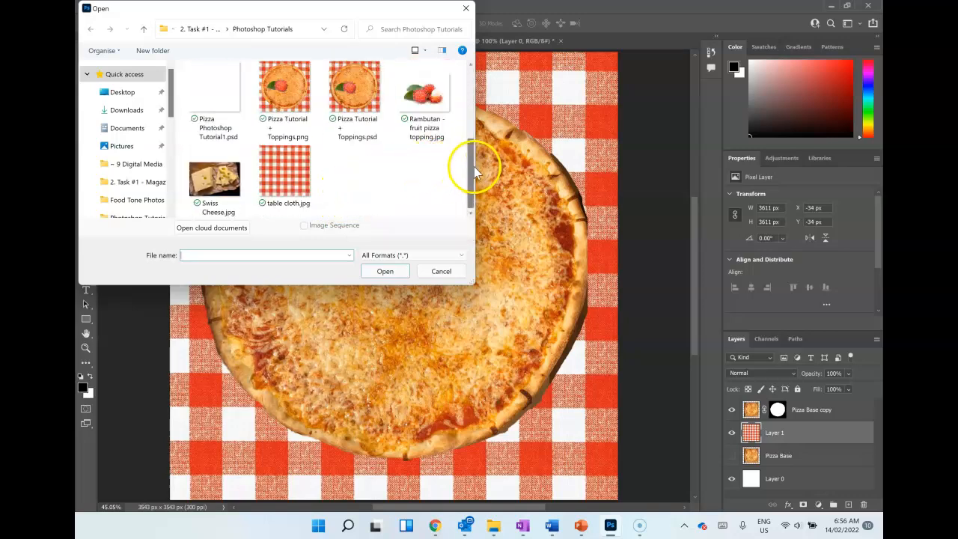
pyautogui.moveTo(474, 171); pyautogui.dragTo(471, 157)
pyautogui.scroll(3, 250, 210)
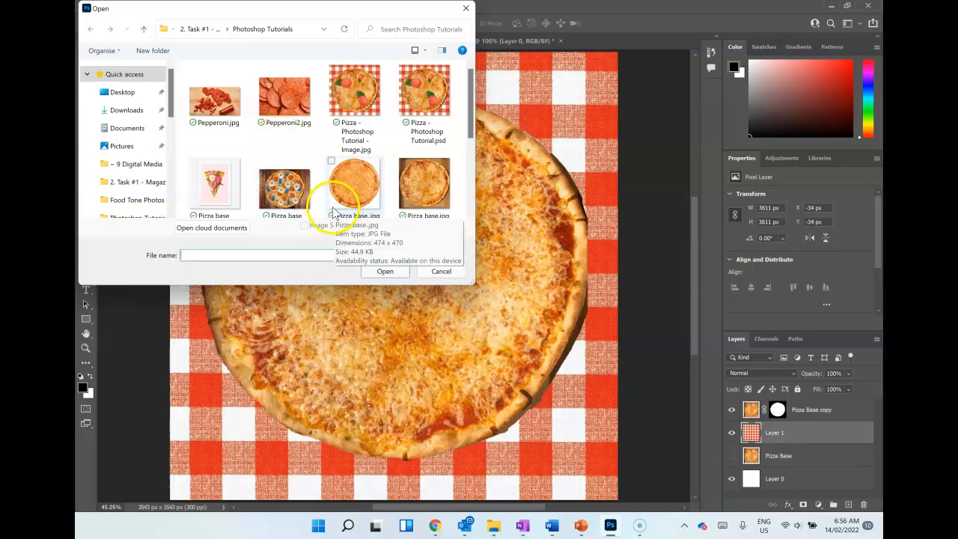
pyautogui.scroll(-5, 345, 180)
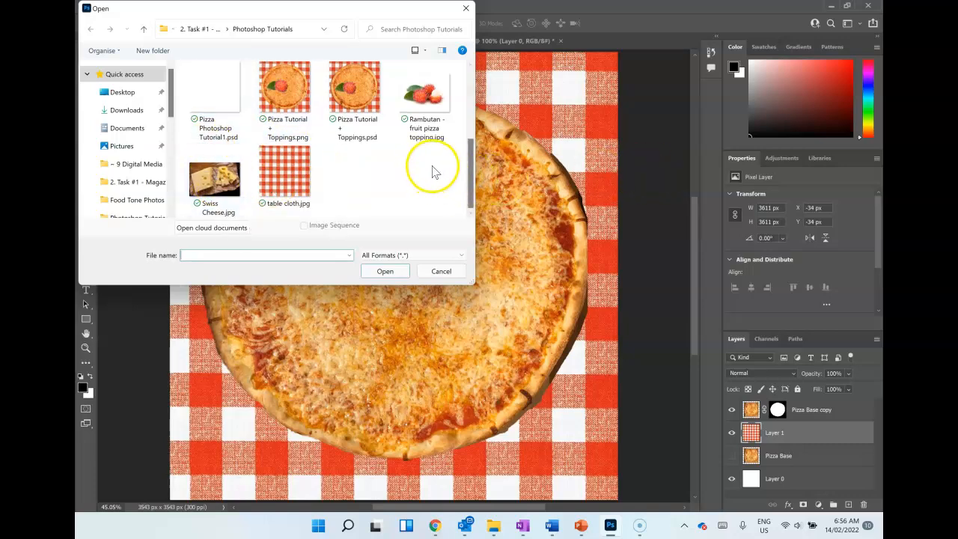
pyautogui.scroll(1, 434, 172)
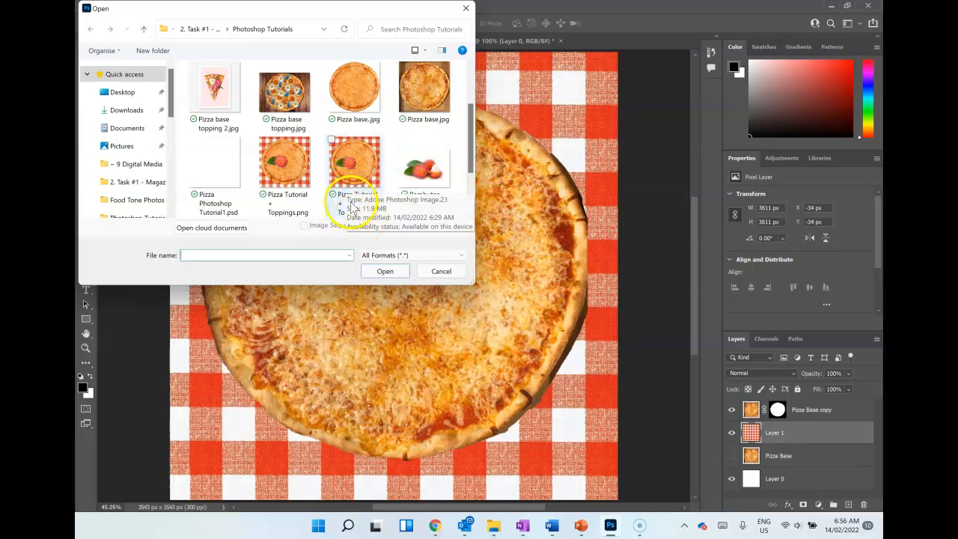
pyautogui.scroll(-1, 351, 217)
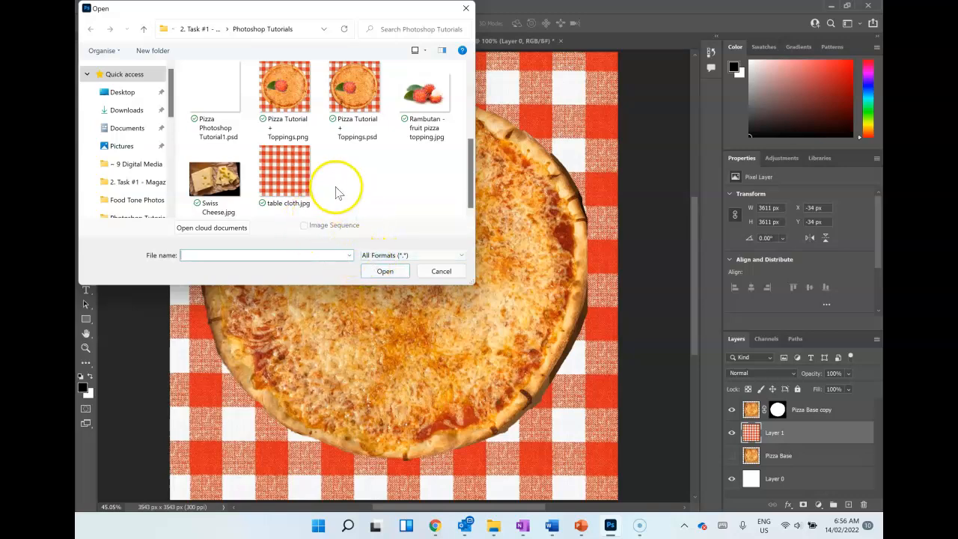
pyautogui.scroll(3, 337, 191)
pyautogui.click(284, 98)
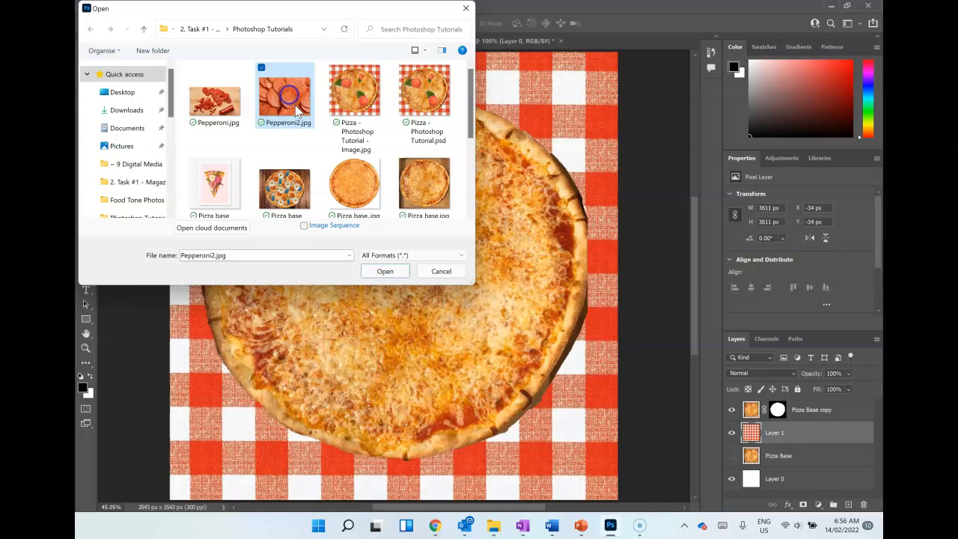
pyautogui.click(383, 271)
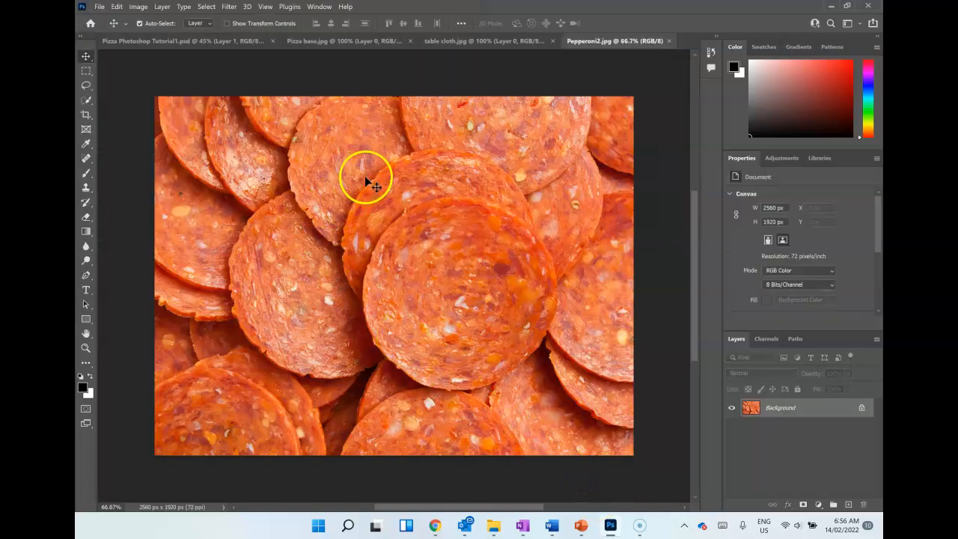
# Step: Unlock the Pepperoni2.jpg Background layer, move it into Pizza Photoshop Tutorial1.psd, and place it above the Pizza Base copy layer
pyautogui.click(860, 408)
pyautogui.moveTo(389, 169); pyautogui.dragTo(403, 225)
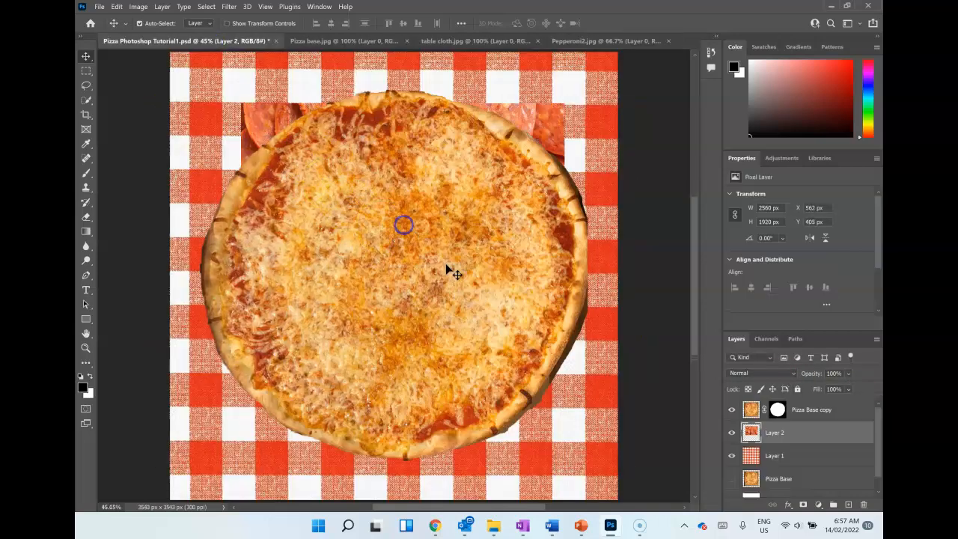
pyautogui.moveTo(776, 436); pyautogui.dragTo(774, 408)
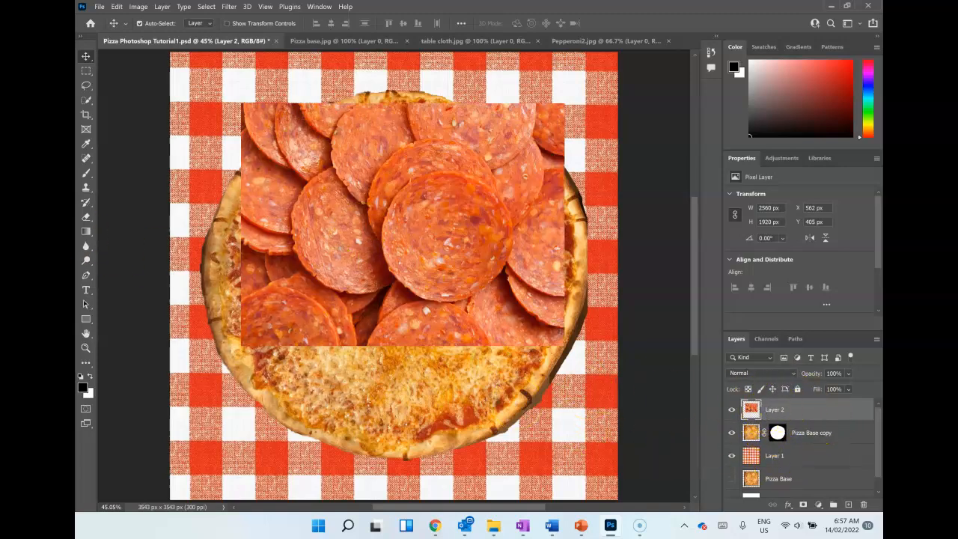
# Step: Select the two overlapping pepperoni slices in the middle of the pepperoni image with the Quick Selection tool
pyautogui.click(86, 101)
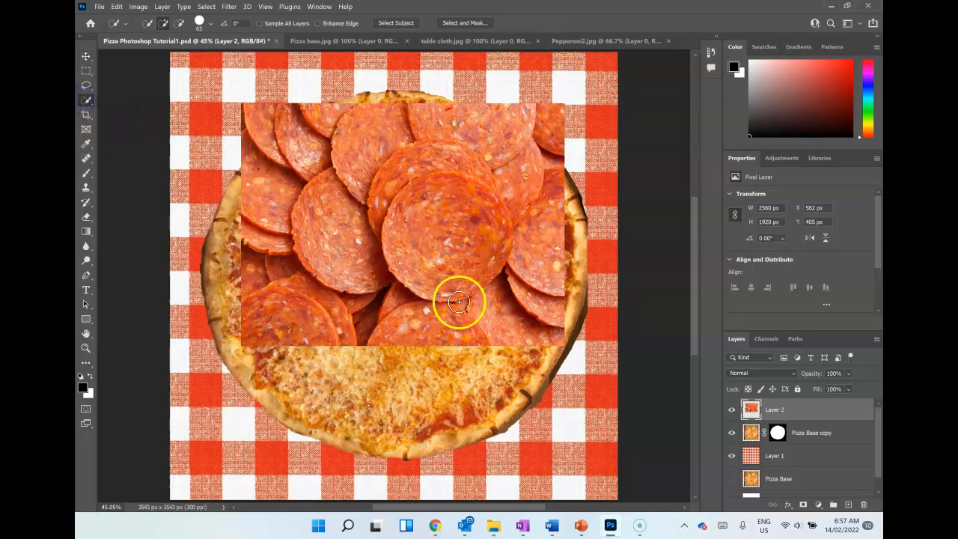
pyautogui.moveTo(397, 260)
pyautogui.mouseDown()
pyautogui.moveTo(456, 293)
pyautogui.moveTo(479, 283)
pyautogui.moveTo(494, 241)
pyautogui.moveTo(485, 205)
pyautogui.mouseUp()
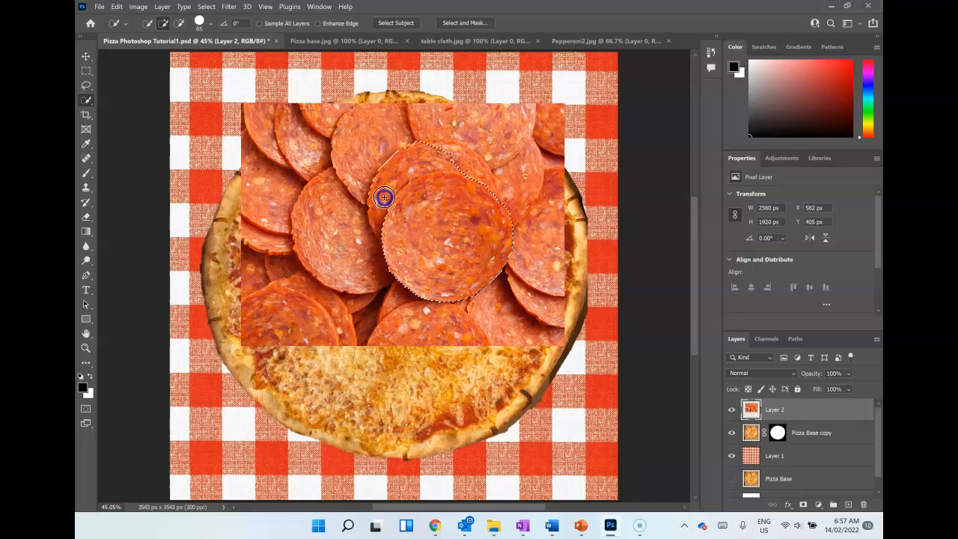
pyautogui.moveTo(442, 150)
pyautogui.mouseDown()
pyautogui.moveTo(477, 170)
pyautogui.moveTo(433, 143)
pyautogui.moveTo(462, 216)
pyautogui.moveTo(464, 194)
pyautogui.moveTo(497, 202)
pyautogui.mouseUp()
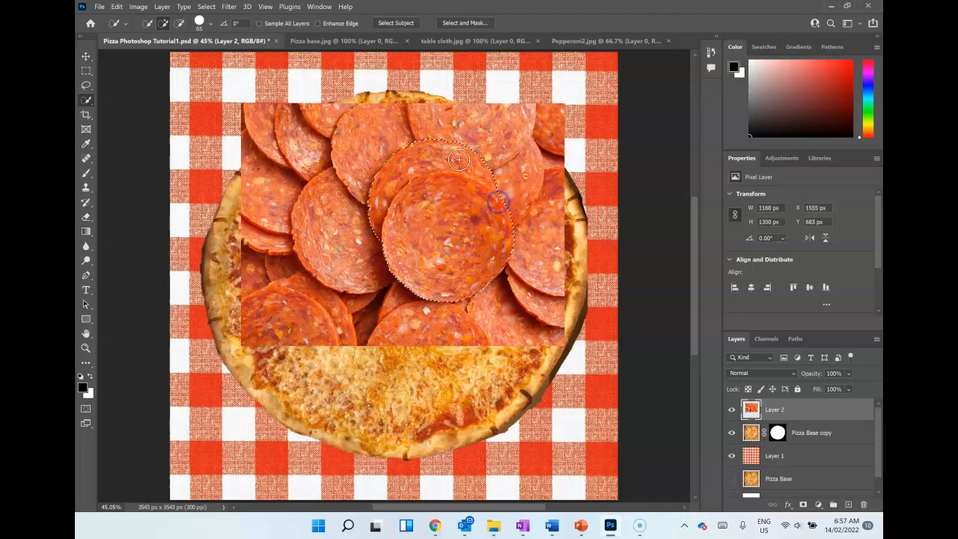
# Step: Preview the pepperoni selection On Black in Select and Mask and output it to a New Layer with Layer Mask
pyautogui.click(466, 22)
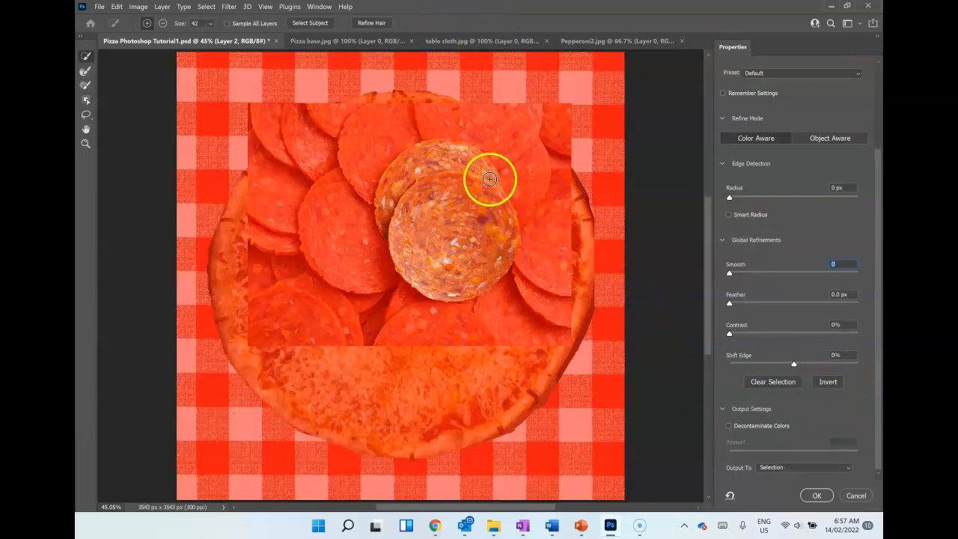
pyautogui.scroll(2, 765, 186)
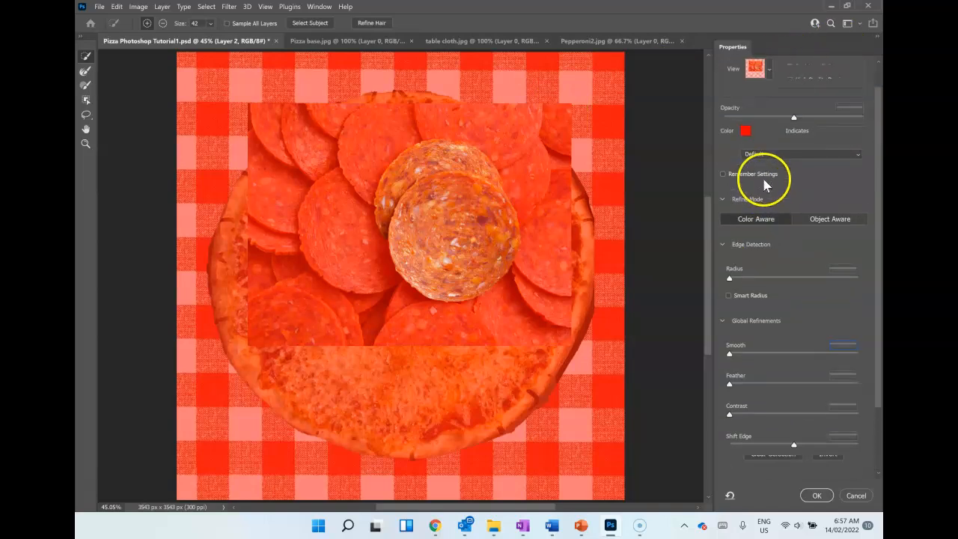
pyautogui.click(760, 86)
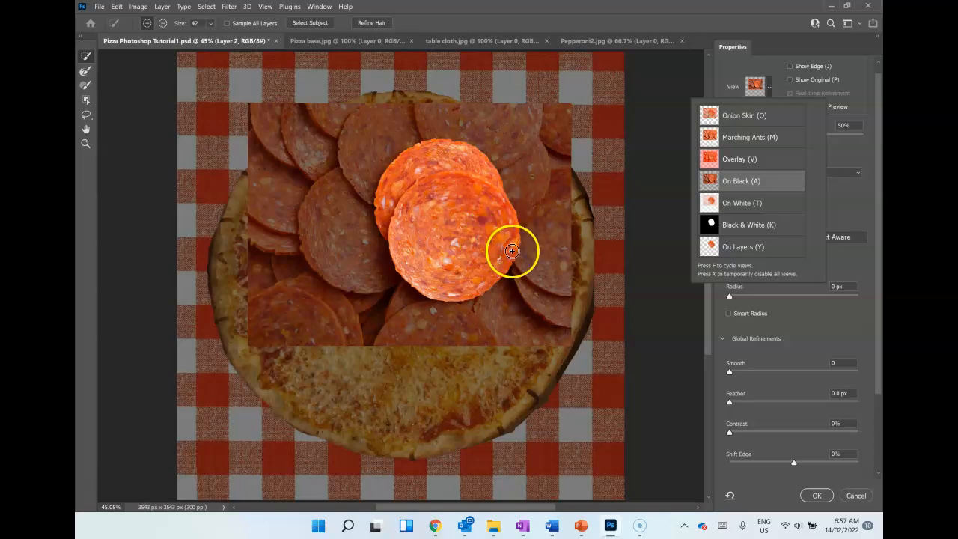
pyautogui.scroll(-3, 806, 471)
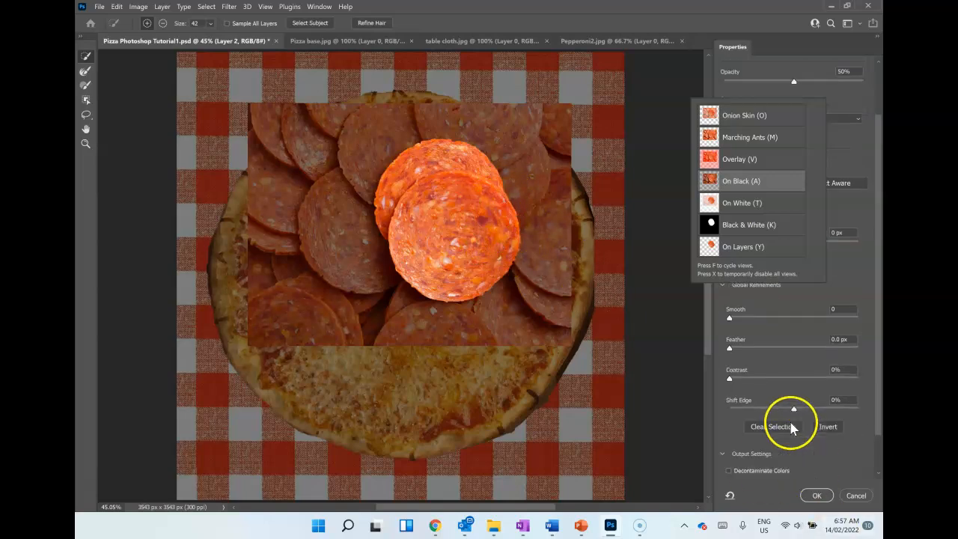
pyautogui.scroll(-1, 807, 404)
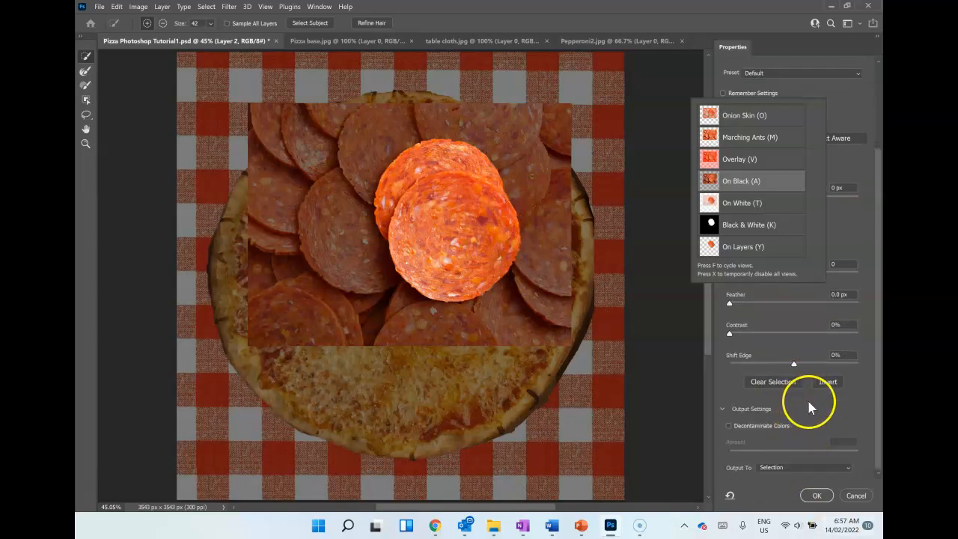
pyautogui.click(837, 471)
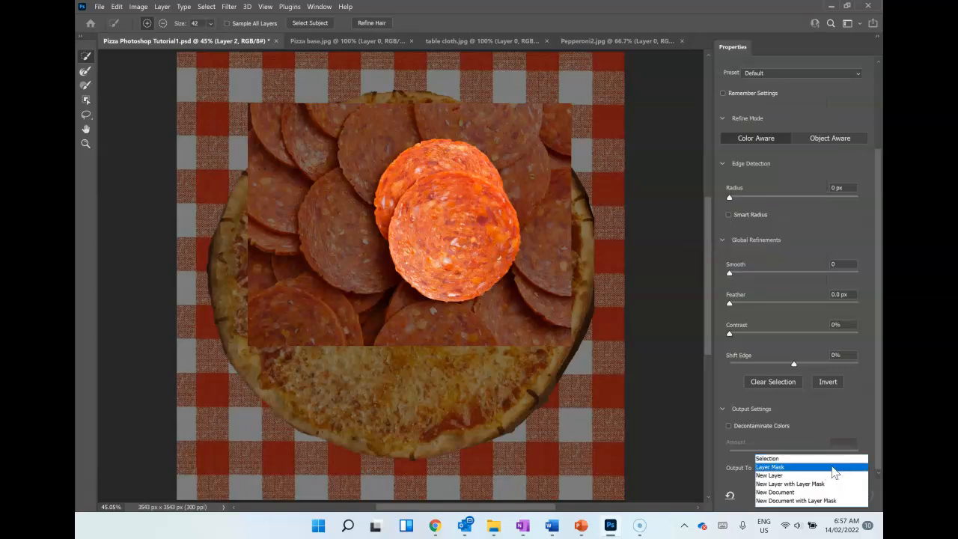
pyautogui.click(827, 485)
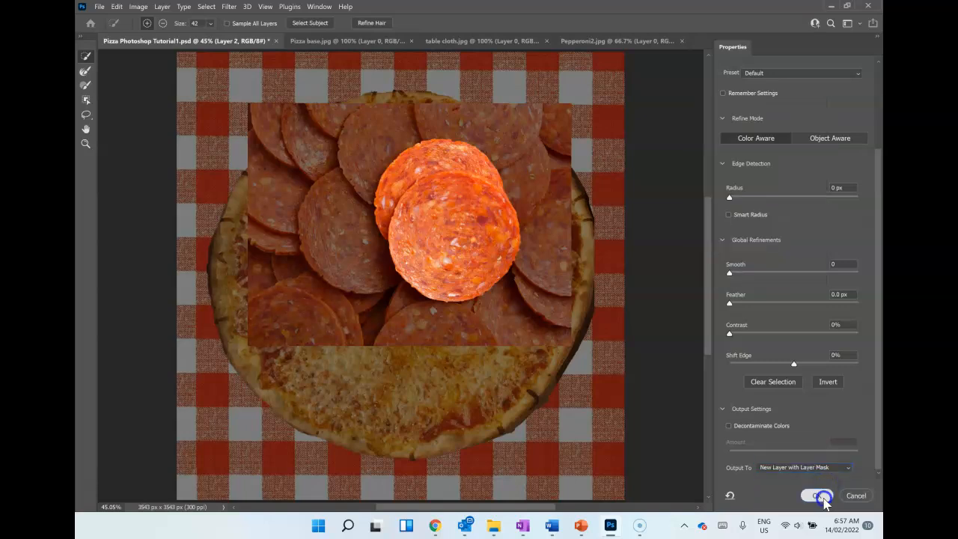
pyautogui.click(820, 495)
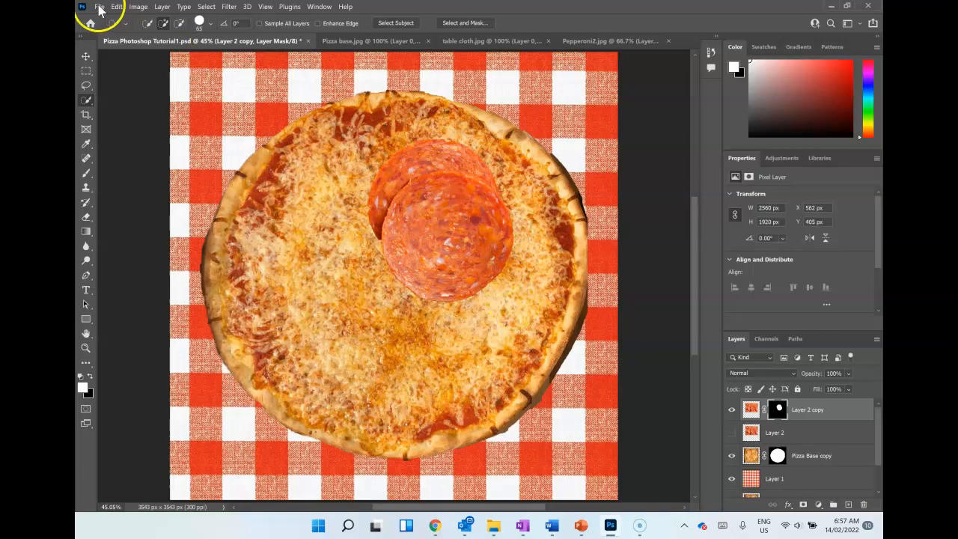
# Step: Scale the masked pepperoni pair proportionally to about 31% and position it on the upper-left part of the pizza
pyautogui.click(86, 57)
pyautogui.moveTo(415, 234); pyautogui.dragTo(372, 226)
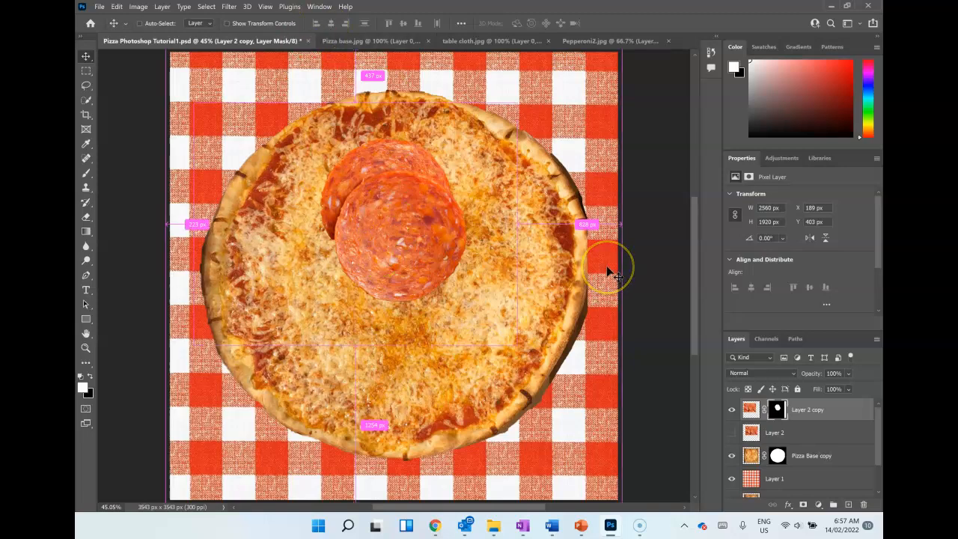
pyautogui.hotkey('ctrl', 't')
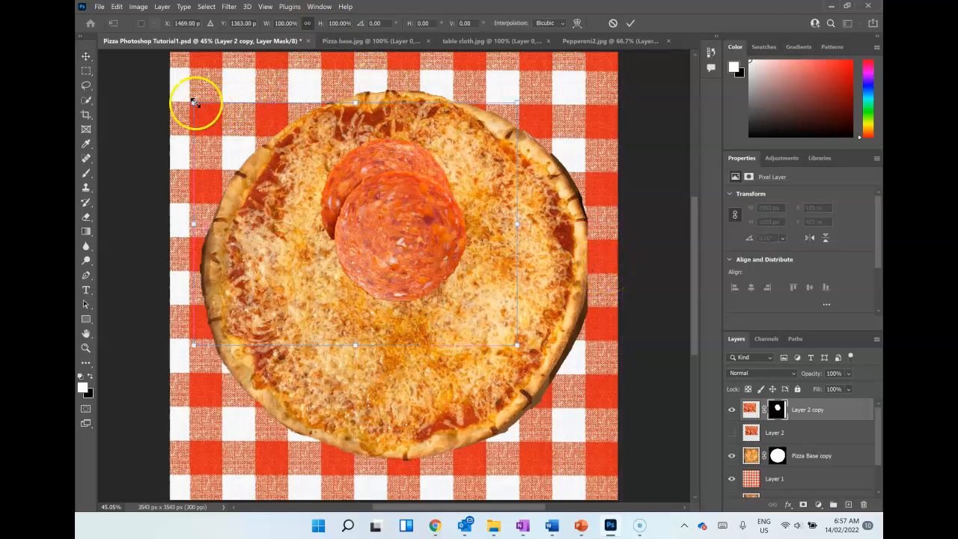
pyautogui.moveTo(193, 101); pyautogui.dragTo(362, 278)
pyautogui.moveTo(459, 282); pyautogui.dragTo(336, 164)
pyautogui.moveTo(261, 128); pyautogui.dragTo(288, 159)
pyautogui.moveTo(364, 194); pyautogui.dragTo(342, 179)
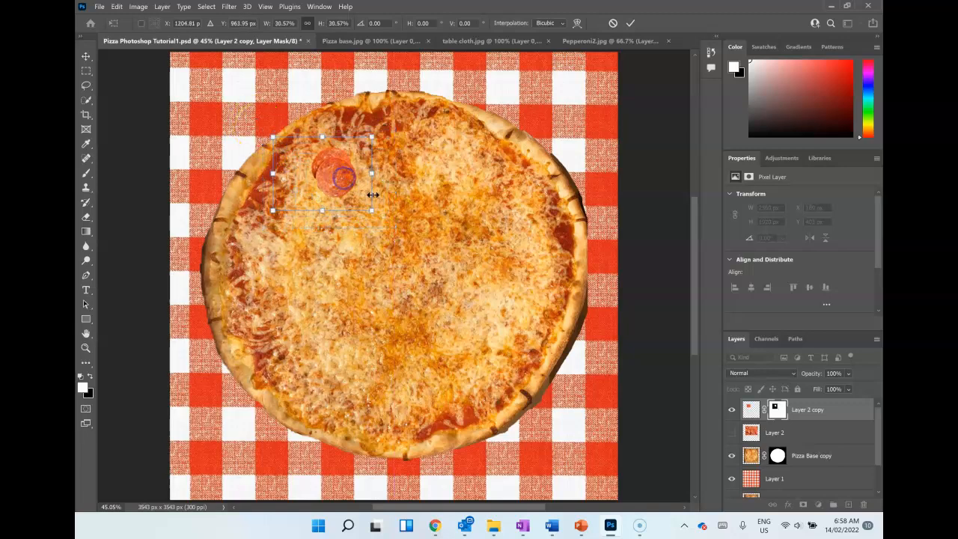
pyautogui.click(630, 23)
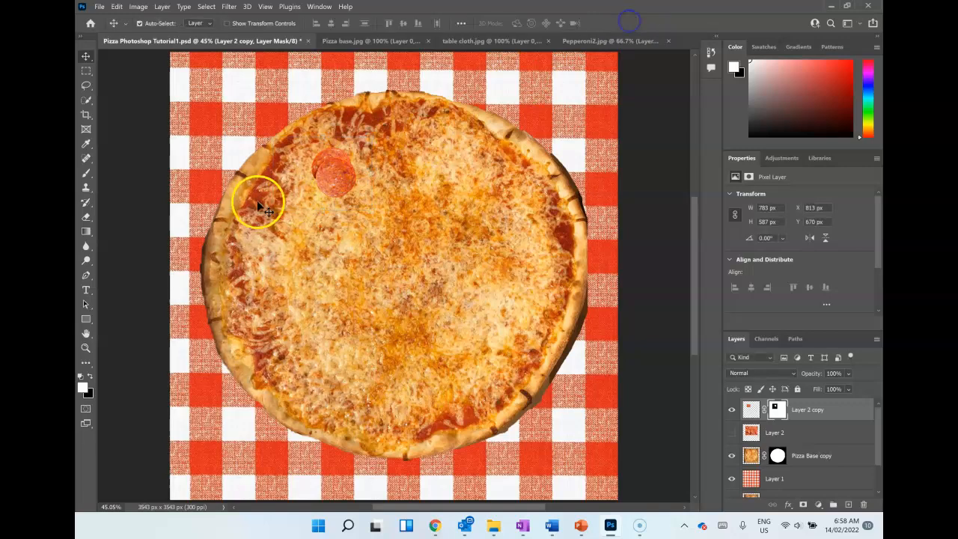
pyautogui.moveTo(344, 174); pyautogui.dragTo(337, 174)
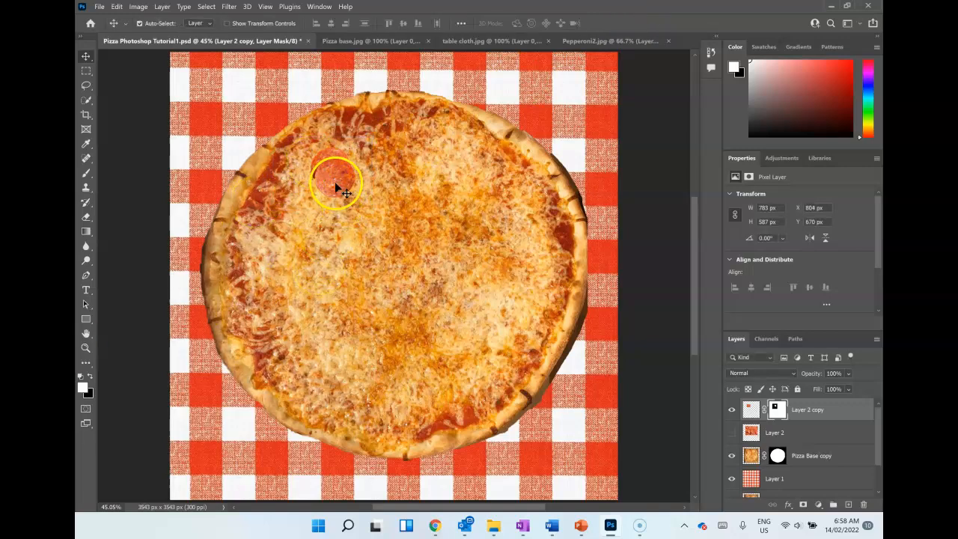
# Step: Duplicate the small pepperoni pair four times and spread the copies over the upper-right, lower-left, lower-right and upper-middle parts of the pizza
pyautogui.press('ctrl')
pyautogui.keyDown('ctrl'); pyautogui.click(471, 238); pyautogui.keyUp('ctrl')
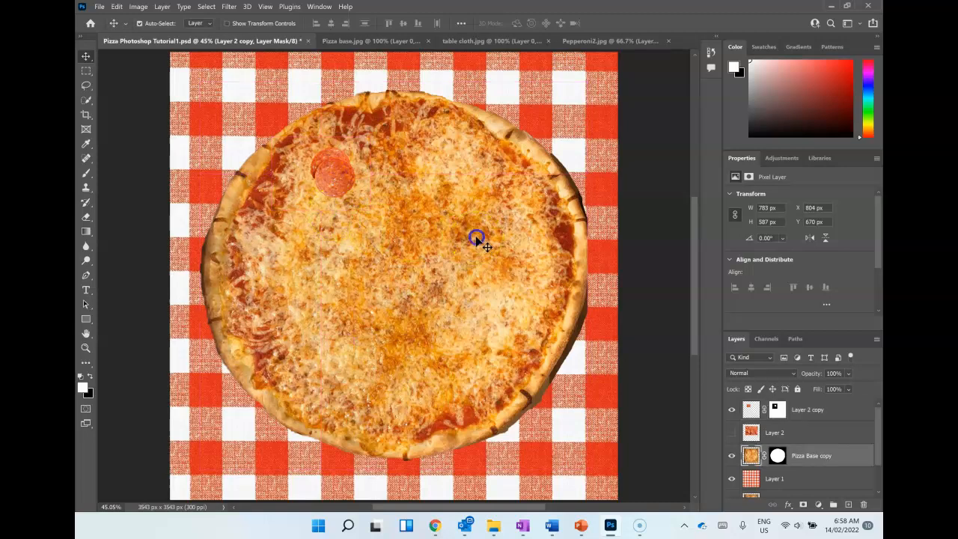
pyautogui.click(634, 189)
pyautogui.hotkey('ctrl', 'v')
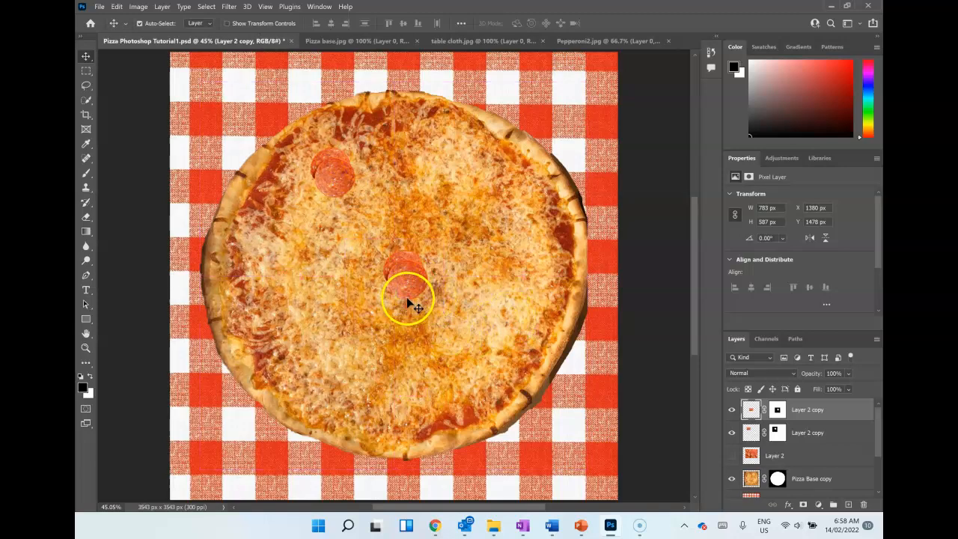
pyautogui.moveTo(403, 294); pyautogui.dragTo(498, 233)
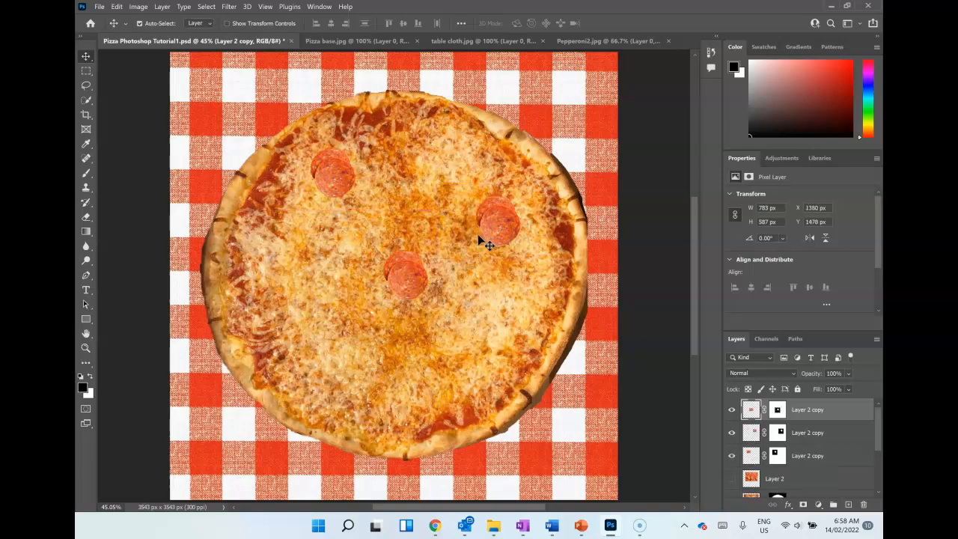
pyautogui.moveTo(338, 316); pyautogui.dragTo(341, 320)
pyautogui.moveTo(403, 271); pyautogui.dragTo(468, 354)
pyautogui.moveTo(414, 276); pyautogui.dragTo(440, 209)
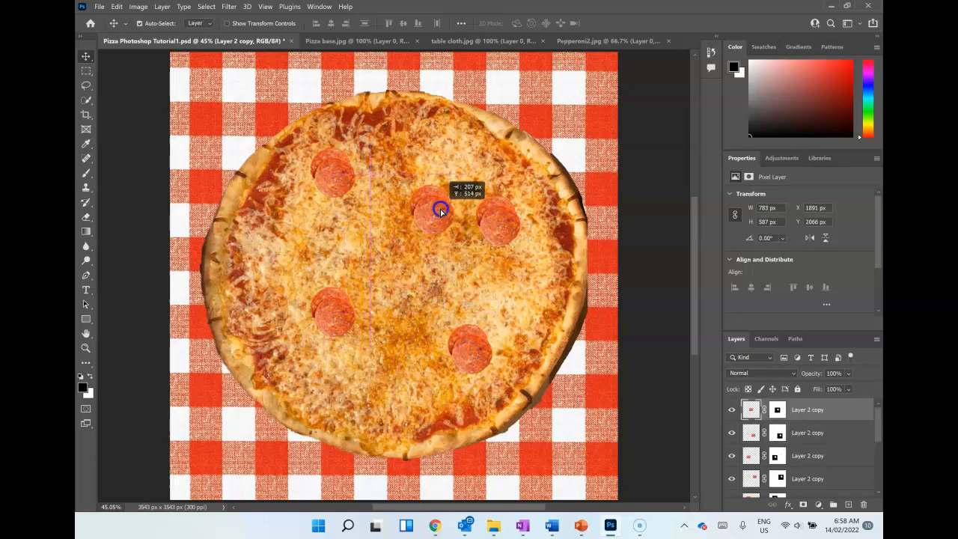
# Step: Adjust the spacing by shifting the lower-left copy outwards, the lower-right copy slightly down and the upper-middle copy towards the pizza's centre
pyautogui.moveTo(345, 297); pyautogui.dragTo(310, 304)
pyautogui.click(469, 351)
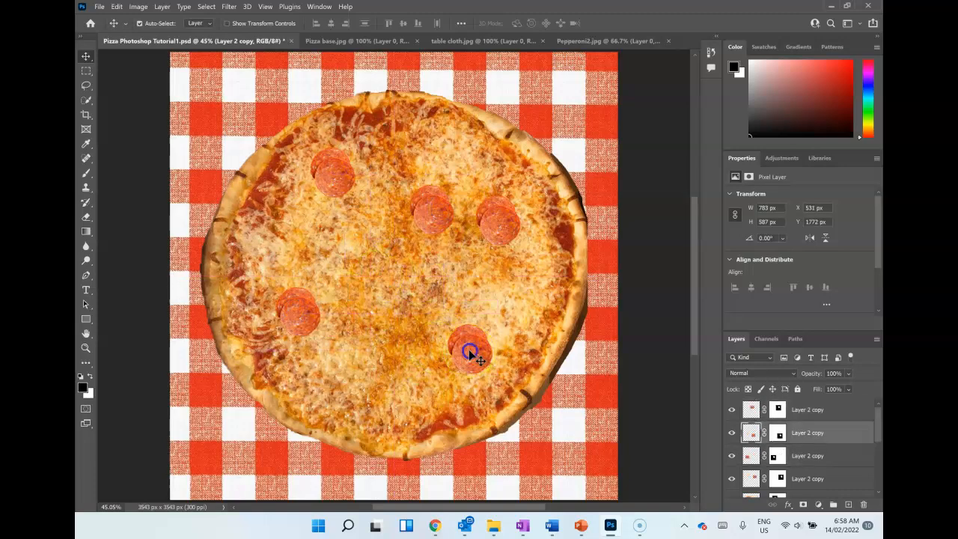
pyautogui.moveTo(461, 363); pyautogui.dragTo(462, 364)
pyautogui.moveTo(439, 214); pyautogui.dragTo(395, 215)
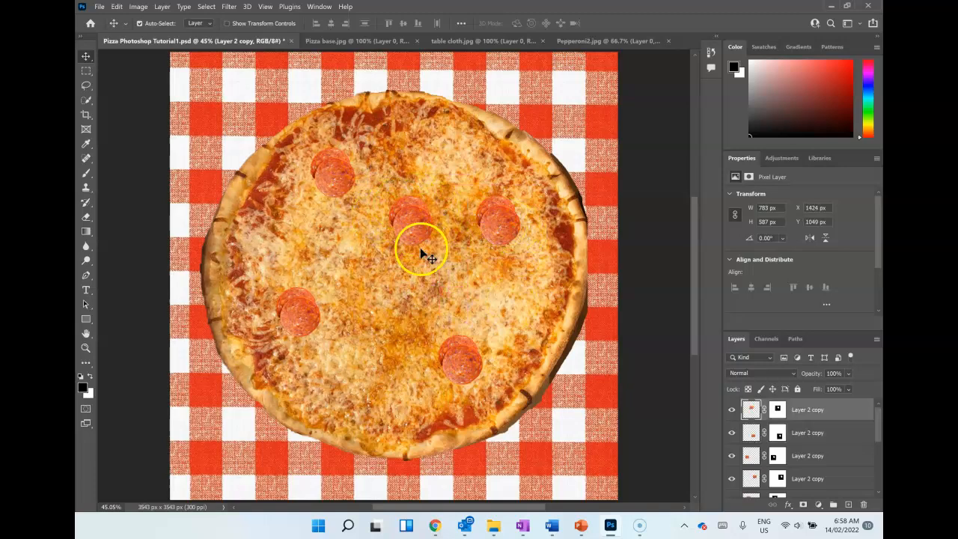
pyautogui.click(573, 41)
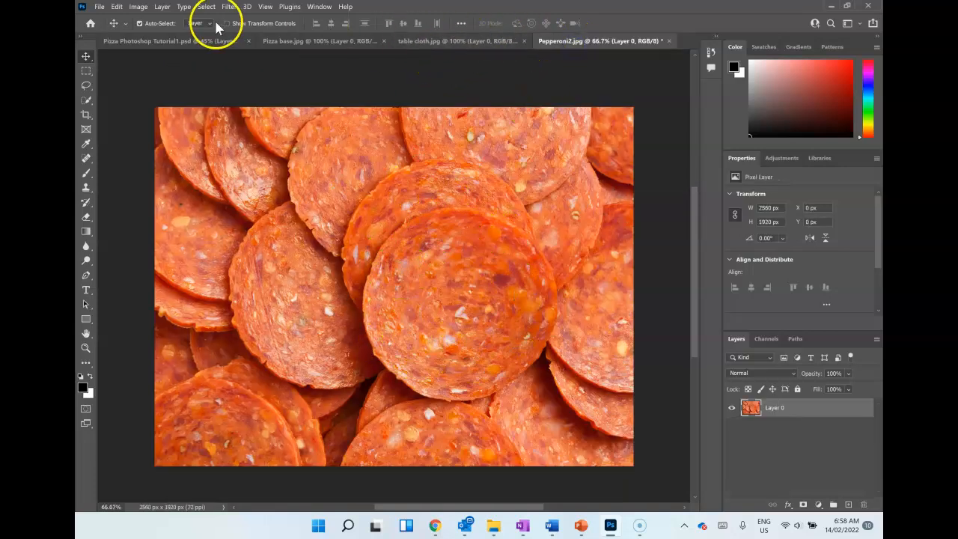
pyautogui.click(183, 41)
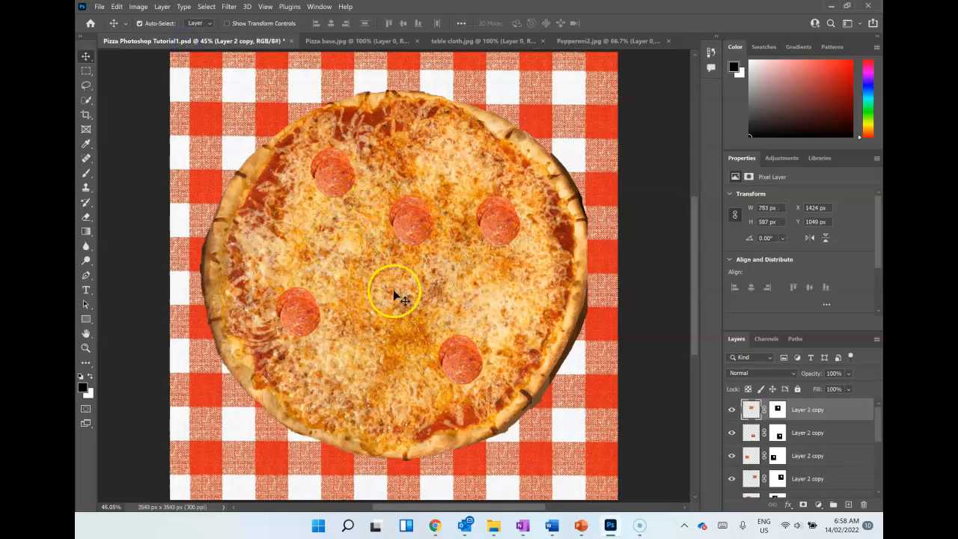
# Step: Rotate the lower-right pepperoni pair to about -65.5°, enlarge it to 134%, and reposition it near the pizza's lower-right edge
pyautogui.click(447, 360)
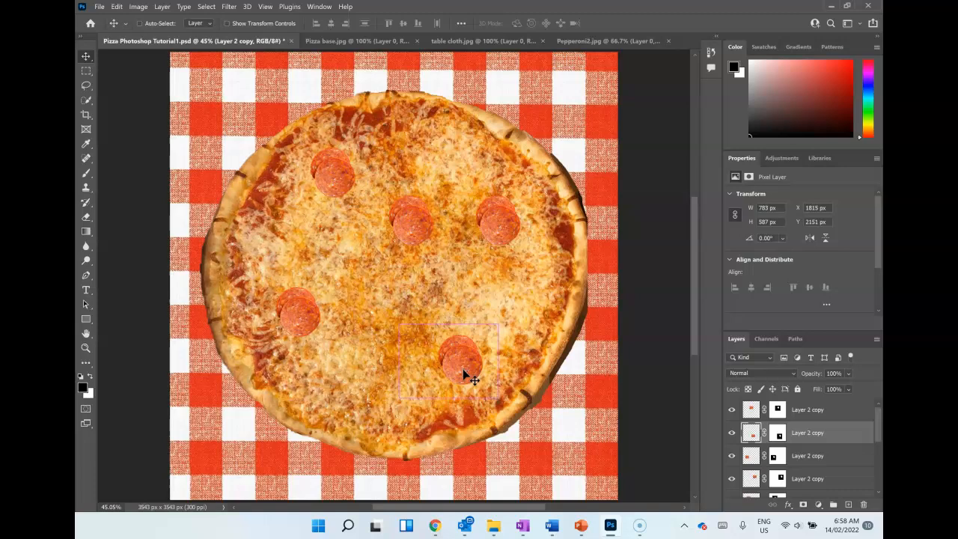
pyautogui.hotkey('ctrl', 't')
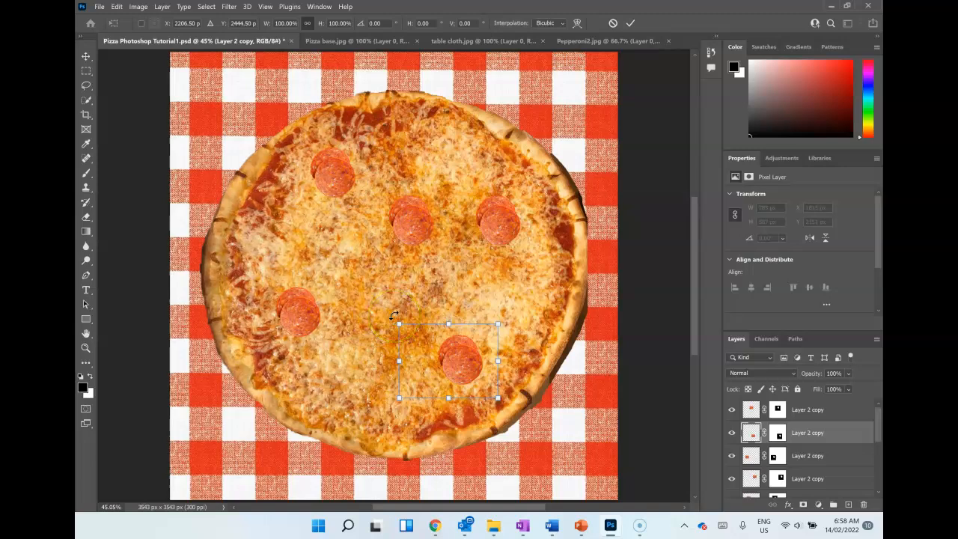
pyautogui.moveTo(393, 315); pyautogui.dragTo(358, 416)
pyautogui.click(380, 390)
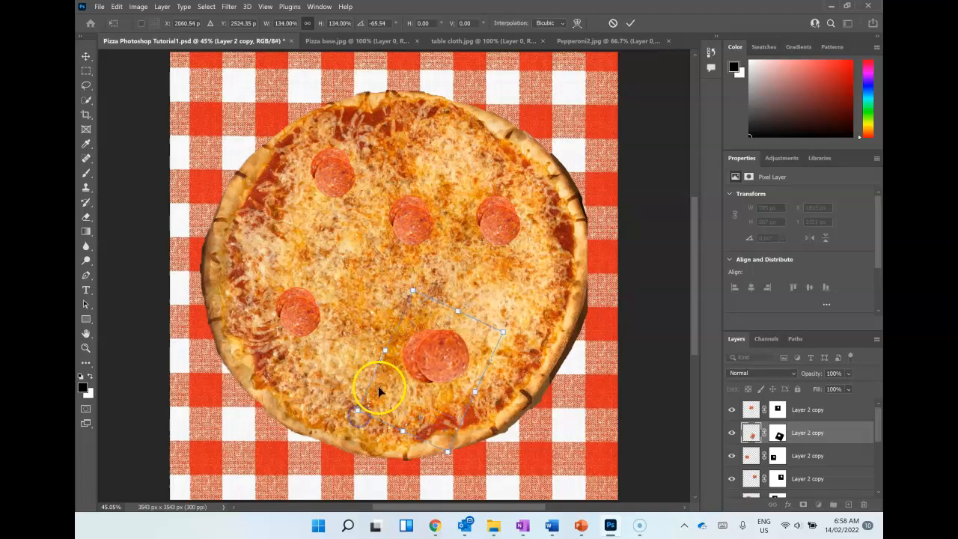
pyautogui.moveTo(425, 344); pyautogui.dragTo(448, 349)
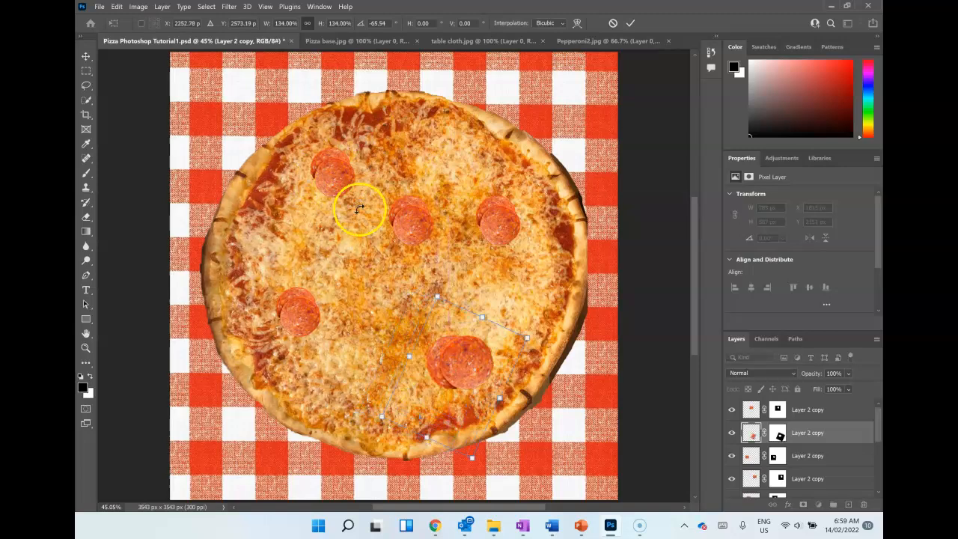
pyautogui.click(631, 23)
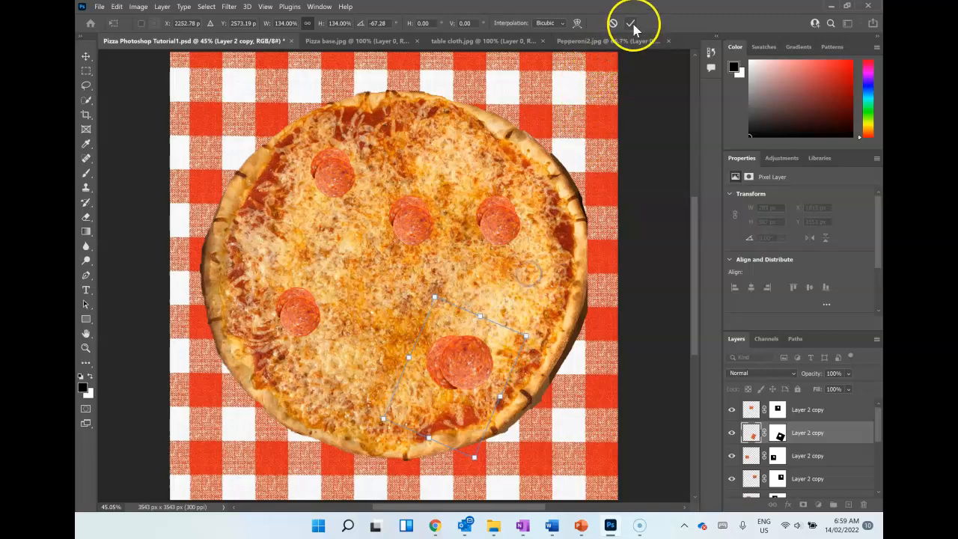
# Step: Rotate the upper-right pepperoni pair to 38.68° and enlarge it proportionally to 118.70%
pyautogui.click(492, 234)
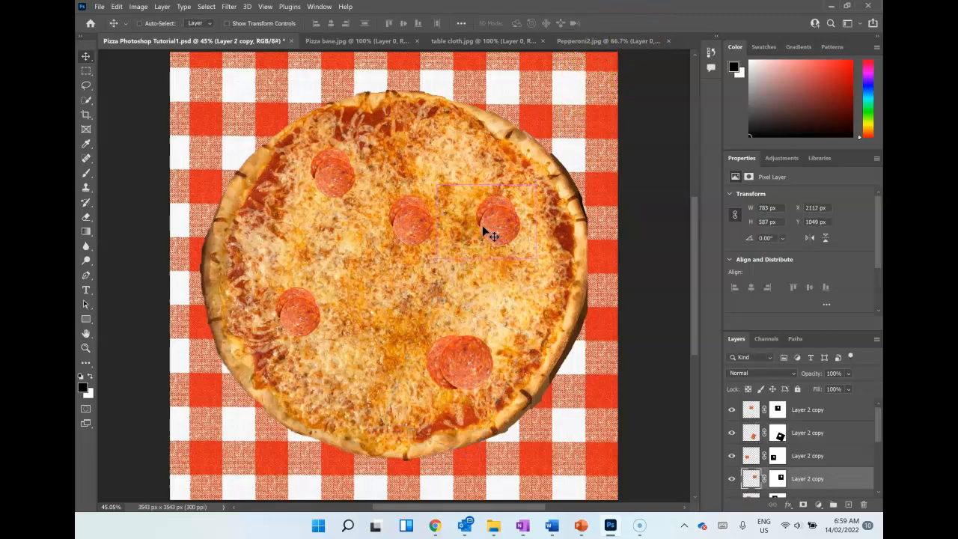
pyautogui.hotkey('ctrl', 't')
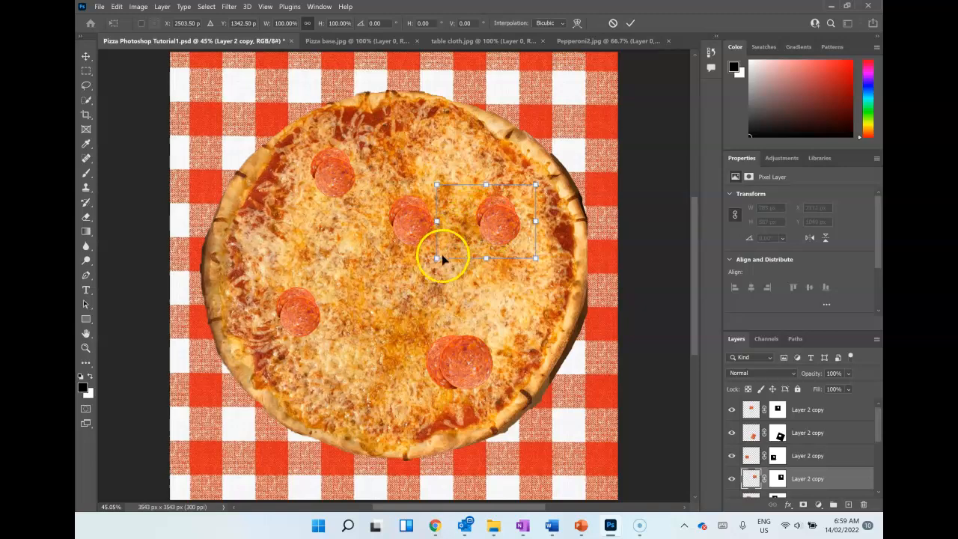
pyautogui.moveTo(433, 259); pyautogui.dragTo(407, 220)
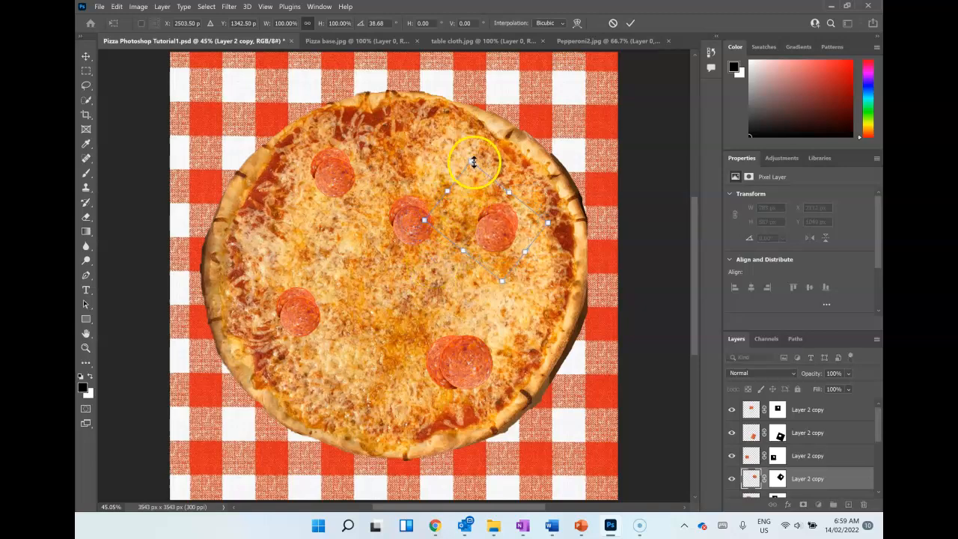
pyautogui.moveTo(473, 161); pyautogui.dragTo(465, 139)
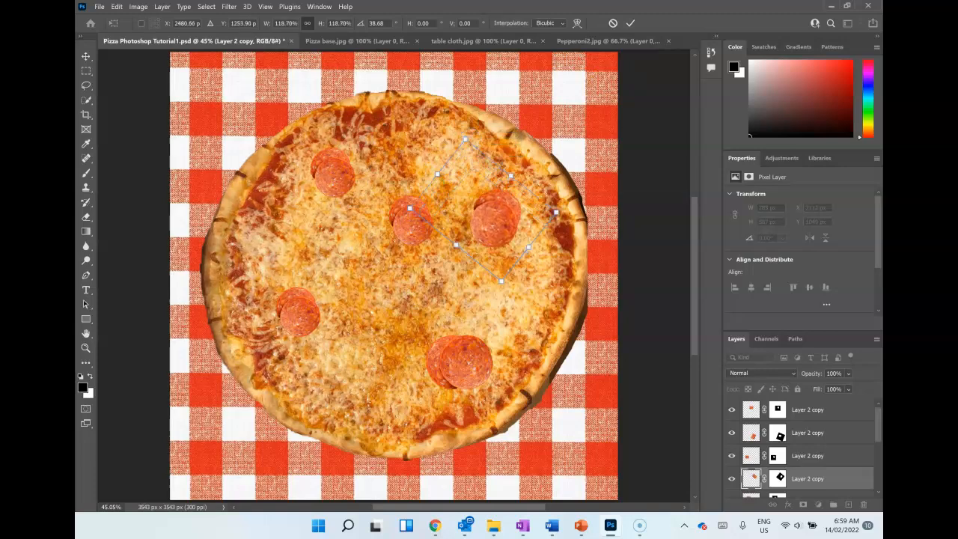
pyautogui.click(631, 24)
# Step: Rename the upper-left pepperoni layer as Pepperoni 1 and the hidden source layer below it as Pepperoni Original Image
pyautogui.moveTo(752, 479); pyautogui.dragTo(780, 454)
pyautogui.doubleClick(815, 434)
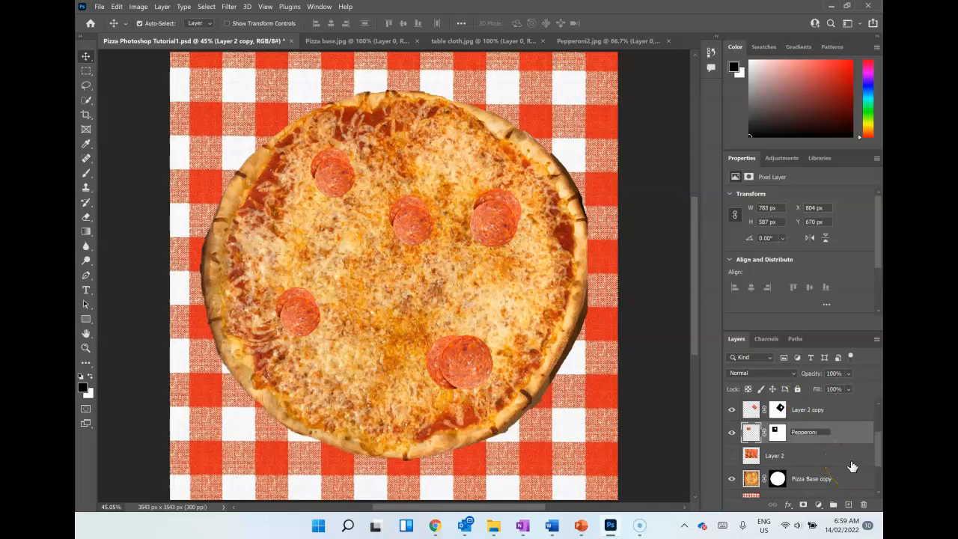
pyautogui.click(657, 421)
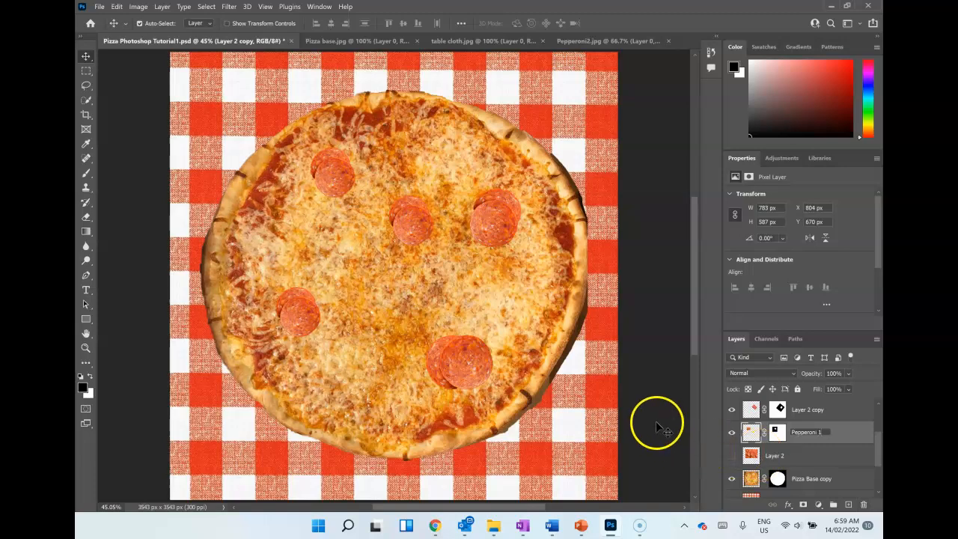
pyautogui.click(782, 457)
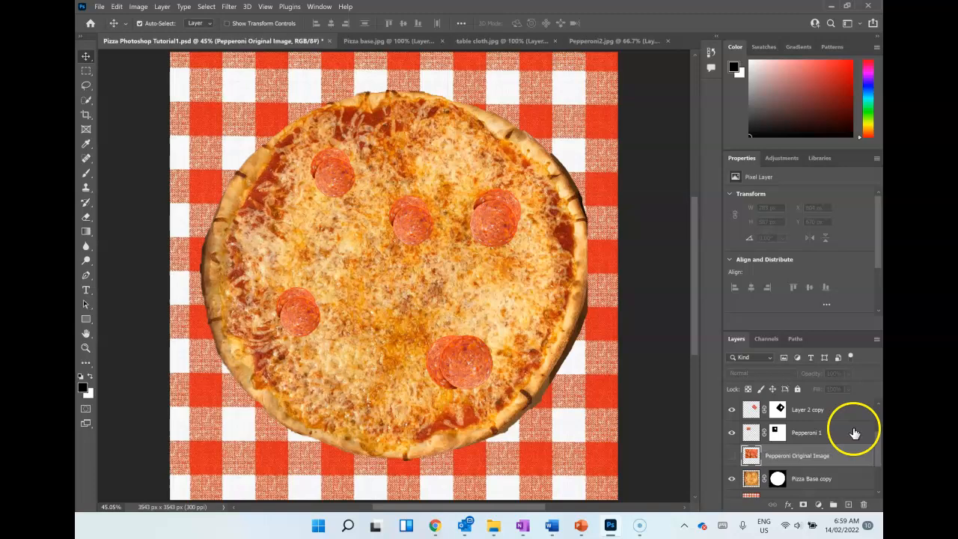
# Step: Rename the tablecloth layer as Table Cloth and the white bottom layer as Base Background Layer
pyautogui.scroll(-3, 852, 435)
pyautogui.click(774, 444)
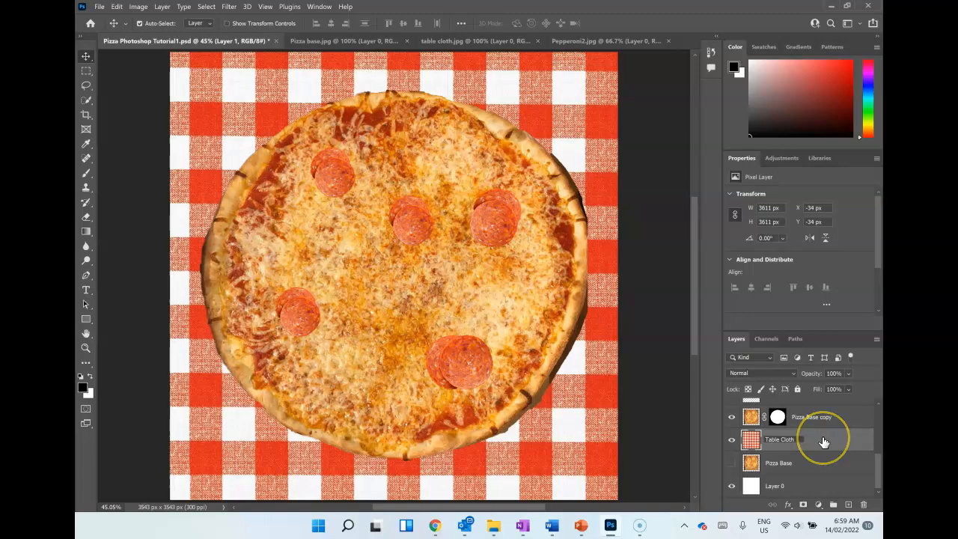
pyautogui.press('Return')
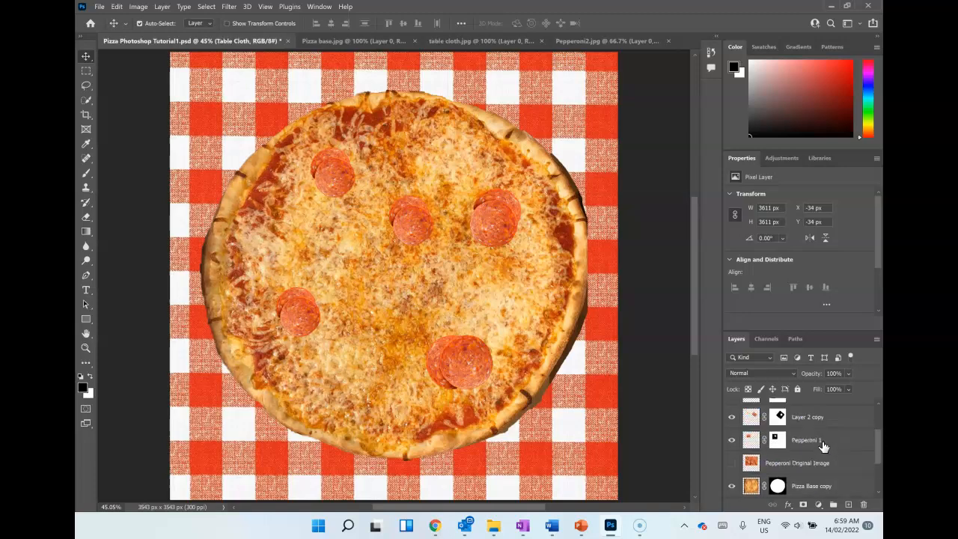
pyautogui.doubleClick(779, 485)
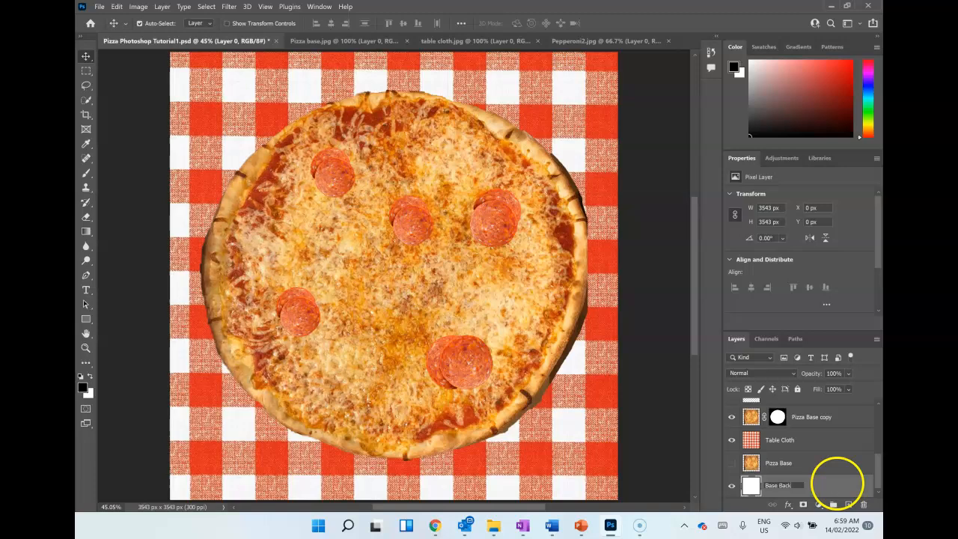
pyautogui.write('Base Background Layer')
pyautogui.press('Return')
pyautogui.scroll(2, 823, 470)
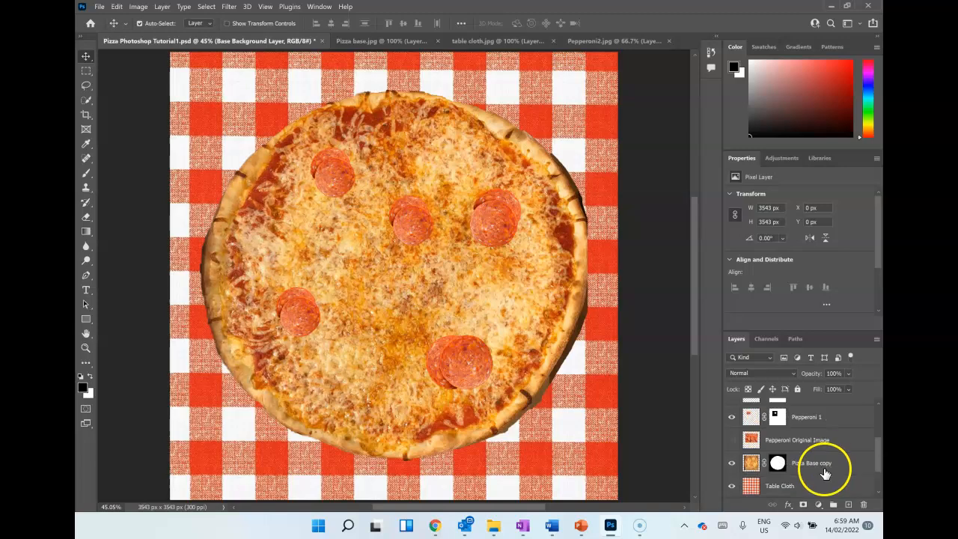
# Step: Rename the upper-right pepperoni layer as Pepperoni 2 and the lower-left pepperoni layer as Pepperoni 3
pyautogui.doubleClick(814, 417)
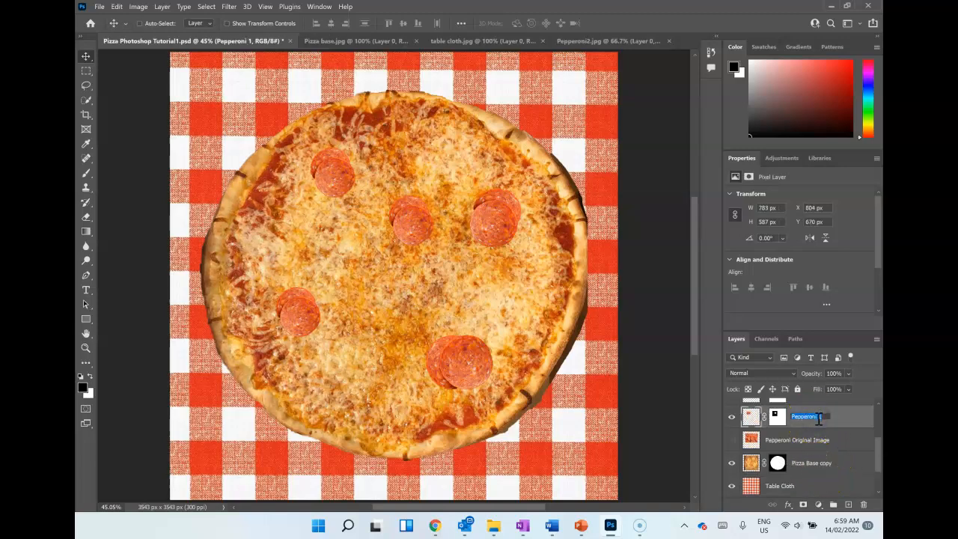
pyautogui.click(880, 437)
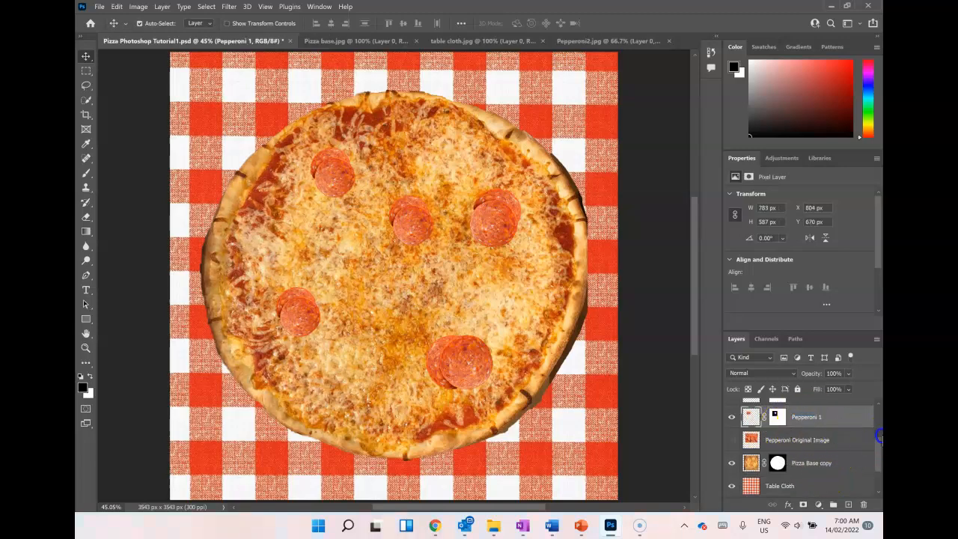
pyautogui.scroll(2, 880, 438)
pyautogui.click(814, 433)
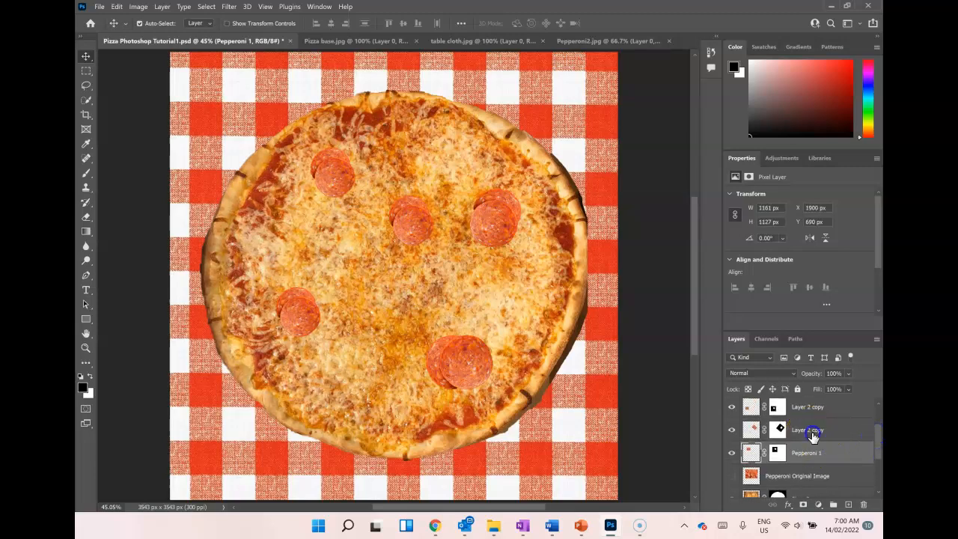
pyautogui.doubleClick(814, 431)
pyautogui.write('Pepperoni')
pyautogui.click(819, 428)
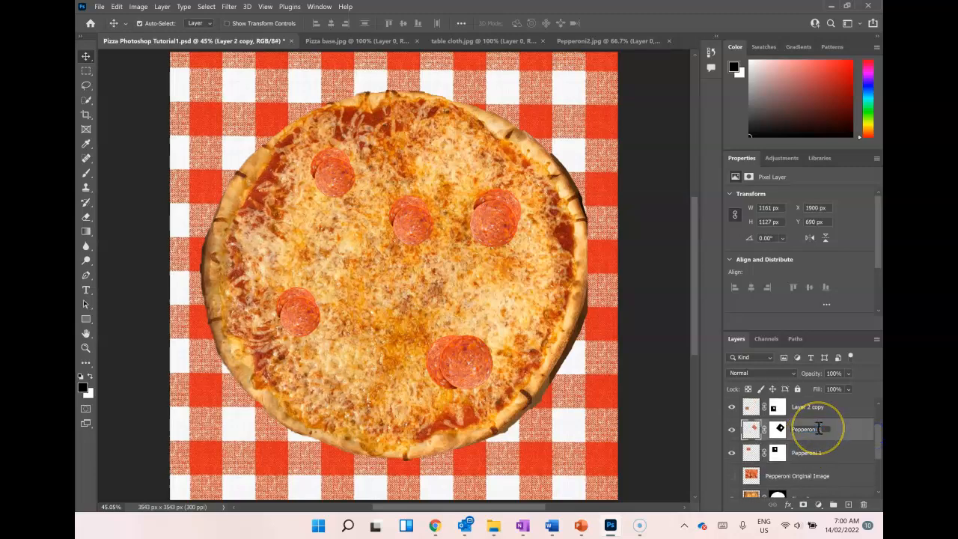
pyautogui.write('2')
pyautogui.doubleClick(820, 408)
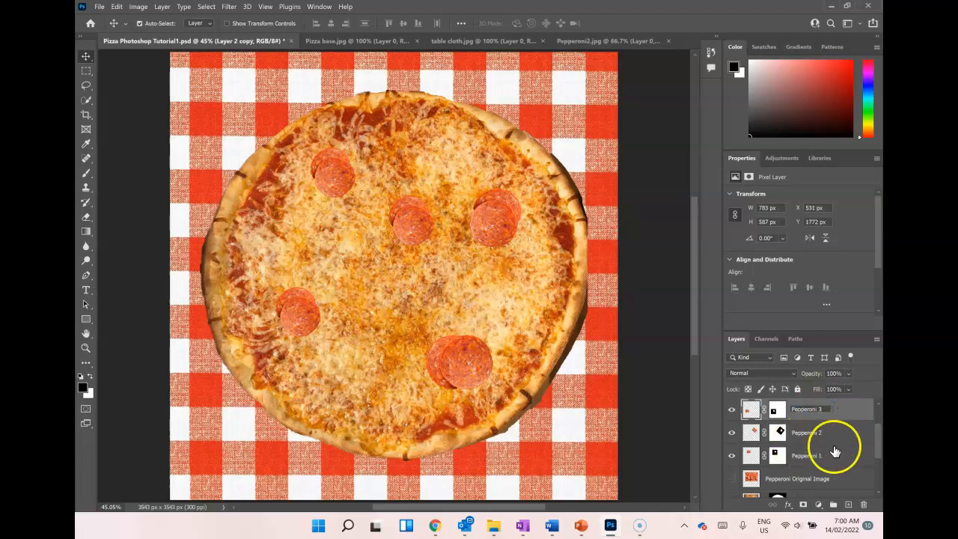
pyautogui.click(879, 427)
pyautogui.scroll(2, 879, 426)
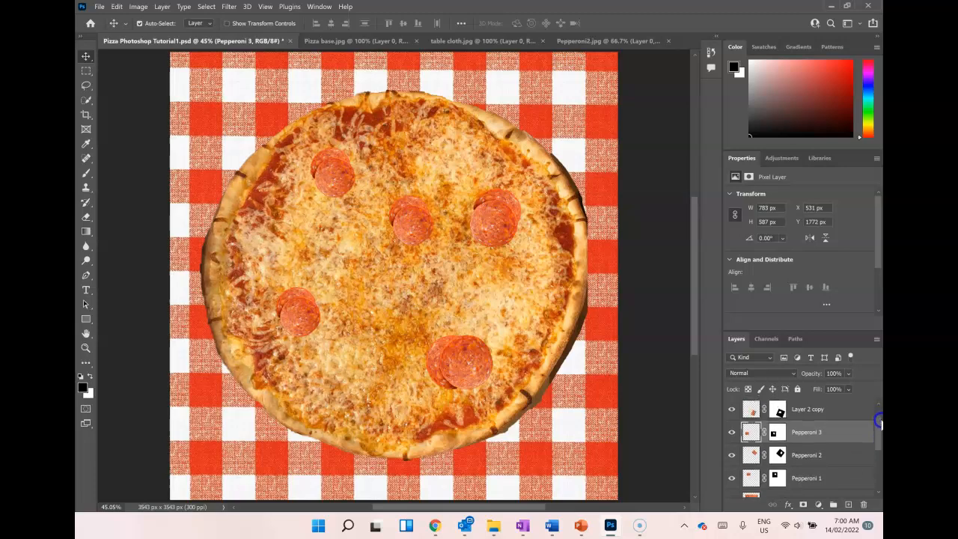
# Step: Rename the lower-right pepperoni layer as Pepperoni 4 and the upper-middle pepperoni layer as Pepperoni 5
pyautogui.doubleClick(806, 432)
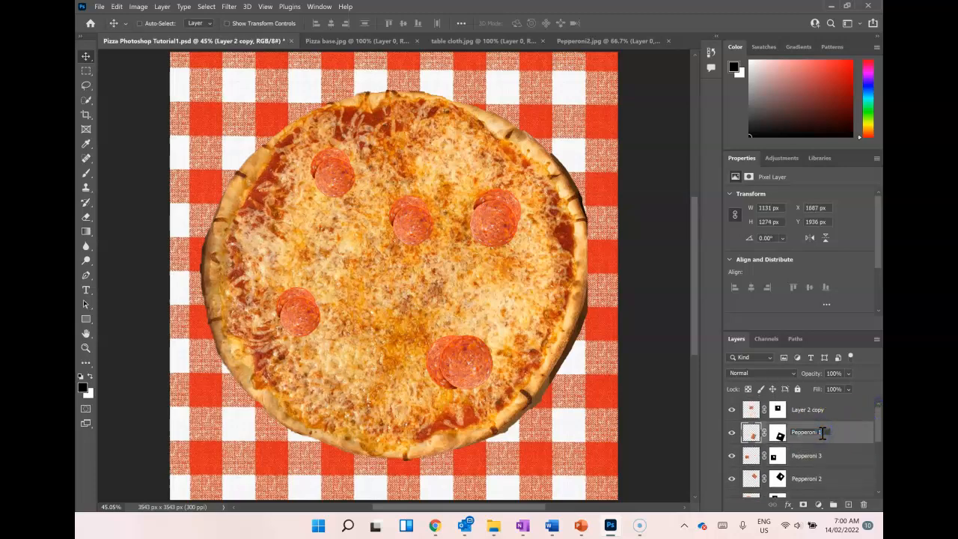
pyautogui.write('Pepperoni 4')
pyautogui.doubleClick(808, 409)
pyautogui.write('Pepperoni 1')
pyautogui.click(823, 403)
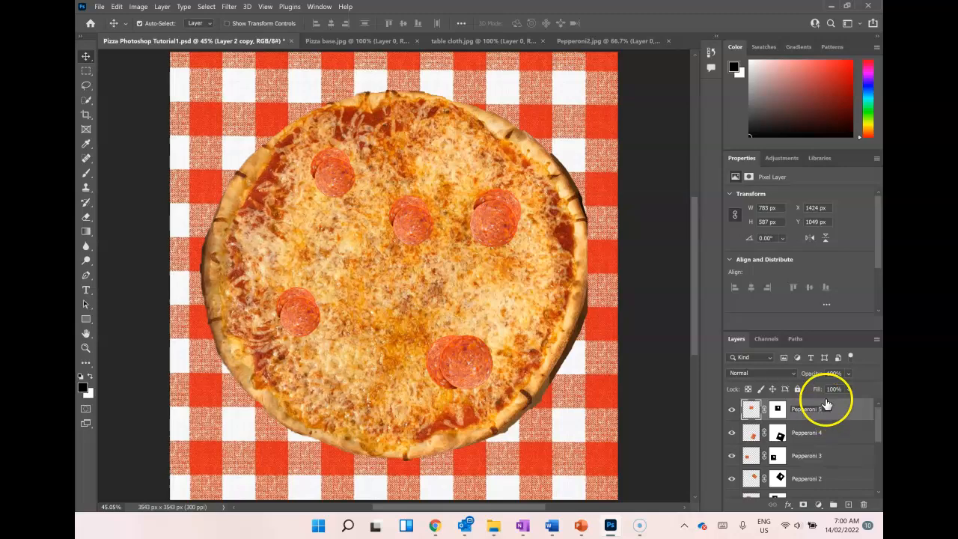
pyautogui.click(667, 408)
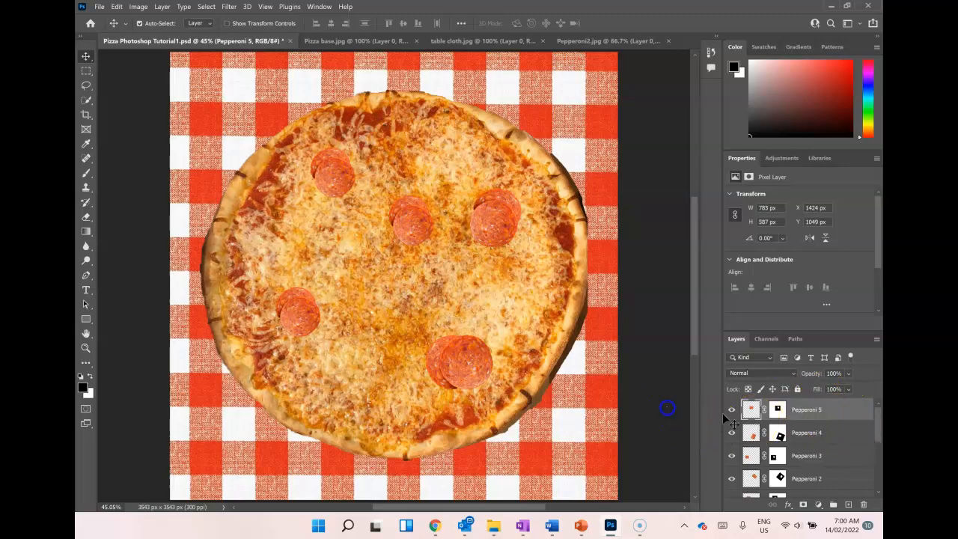
# Step: Give the layer list more height and select all five layers from Pepperoni 5 to Pepperoni 1
pyautogui.moveTo(808, 327); pyautogui.dragTo(809, 220)
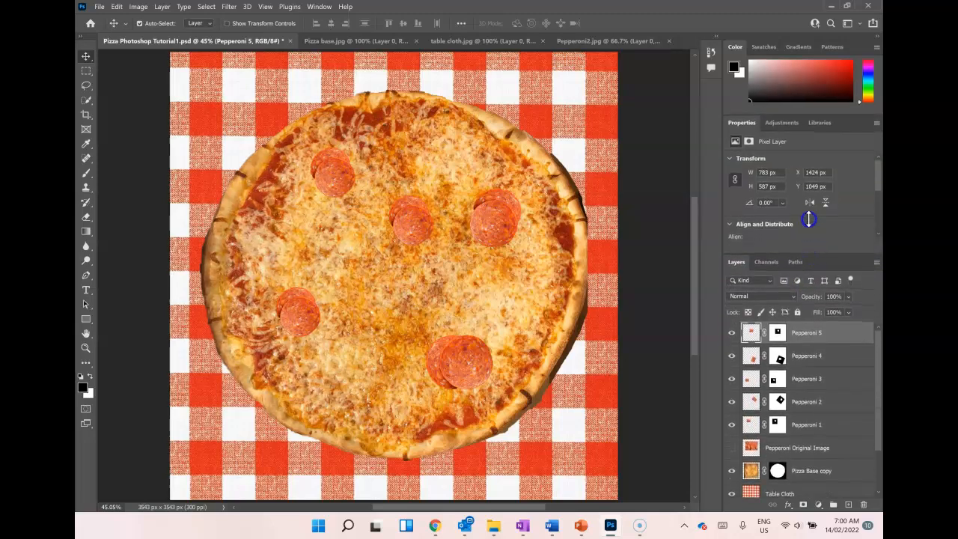
pyautogui.click(818, 329)
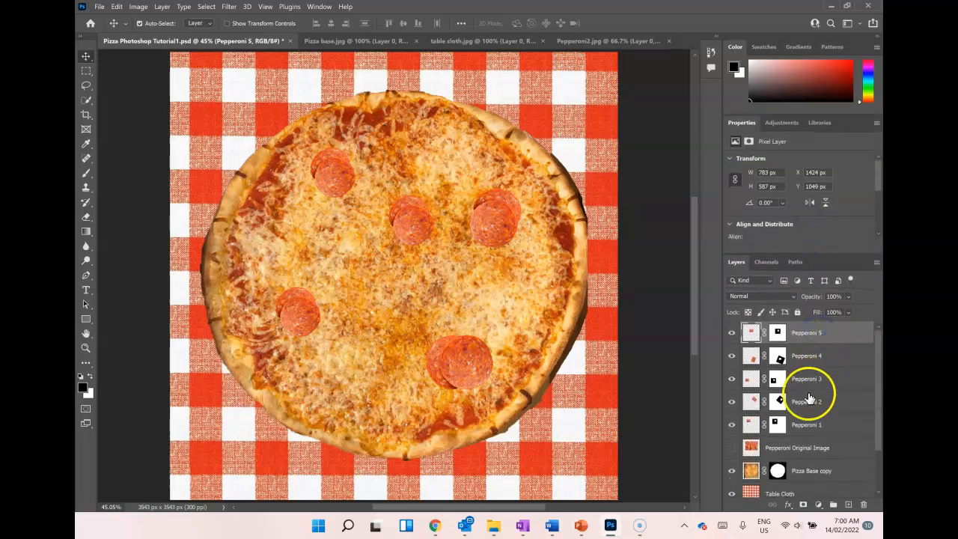
pyautogui.keyDown('shift'); pyautogui.click(821, 424); pyautogui.keyUp('shift')
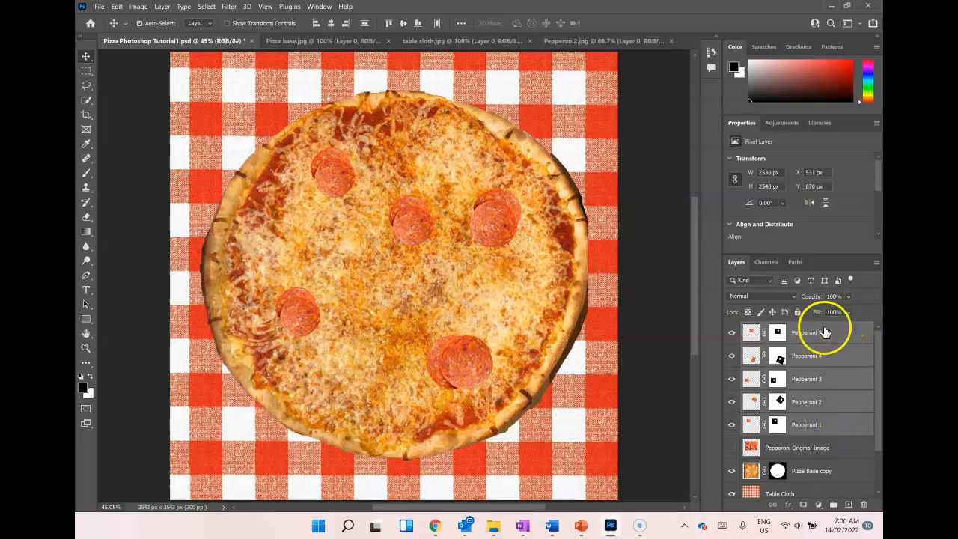
pyautogui.rightClick(819, 425)
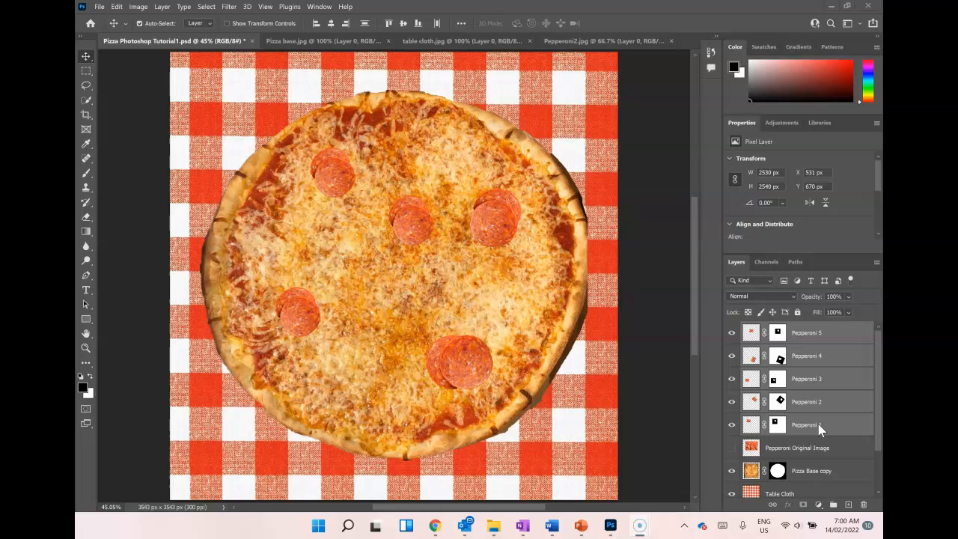
pyautogui.rightClick(813, 423)
pyautogui.rightClick(814, 425)
pyautogui.rightClick(814, 404)
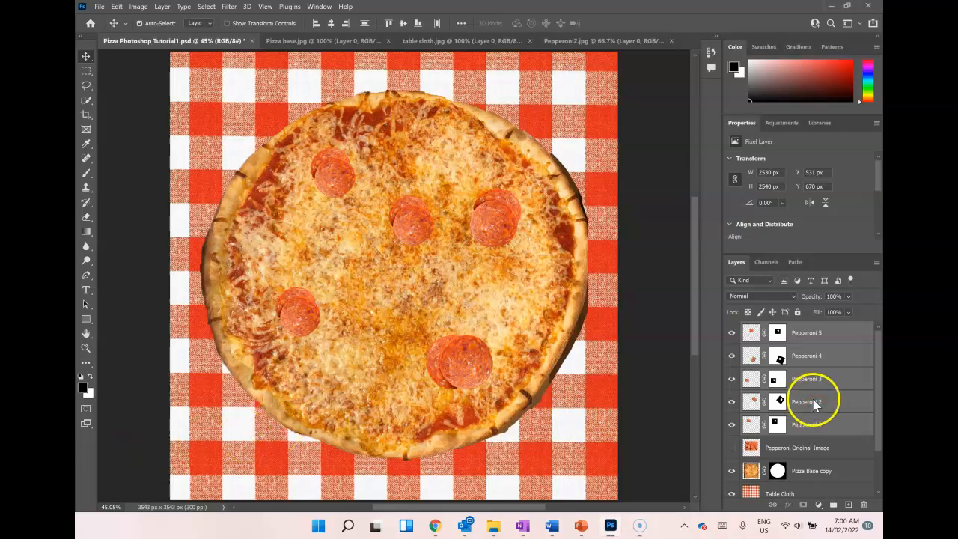
pyautogui.click(814, 404)
pyautogui.click(817, 402)
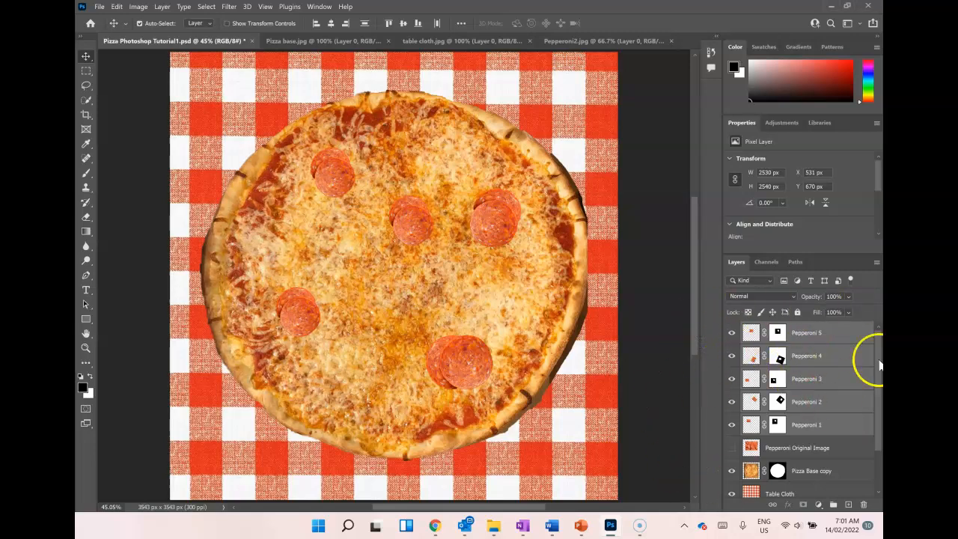
pyautogui.rightClick(483, 361)
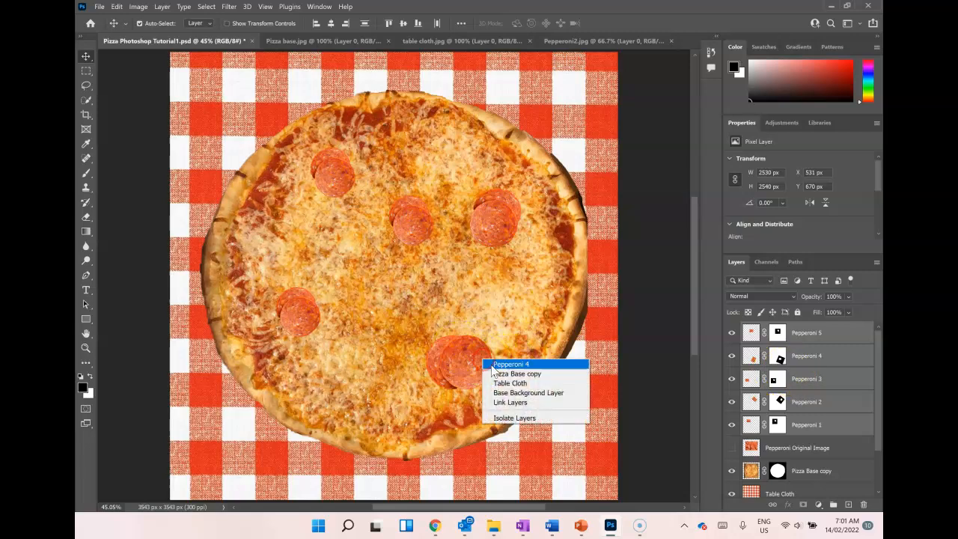
pyautogui.click(821, 380)
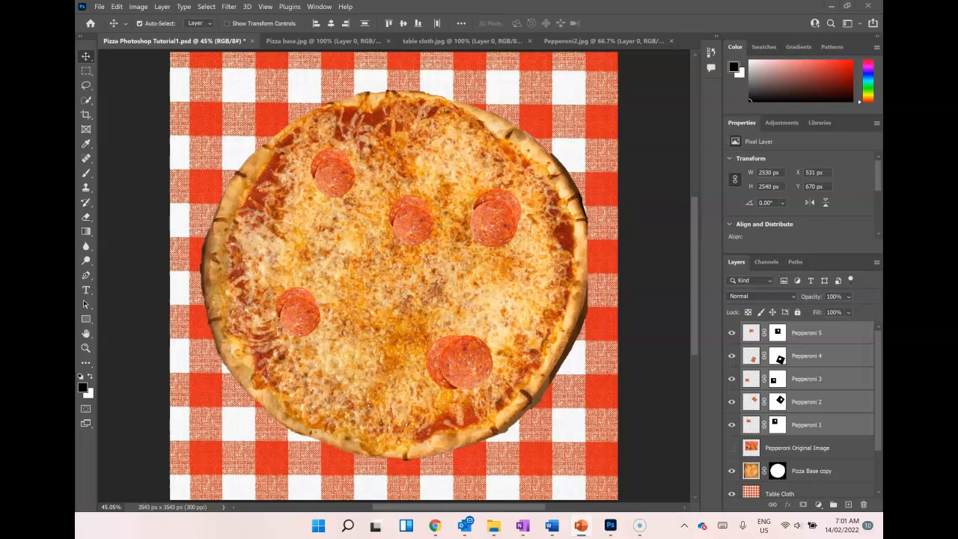
# Step: Switch to PowerPoint to read the Pizza Task slide's topping and masking requirements, and return to the Photoshop pizza document
pyautogui.moveTo(881, 122); pyautogui.dragTo(368, 3)
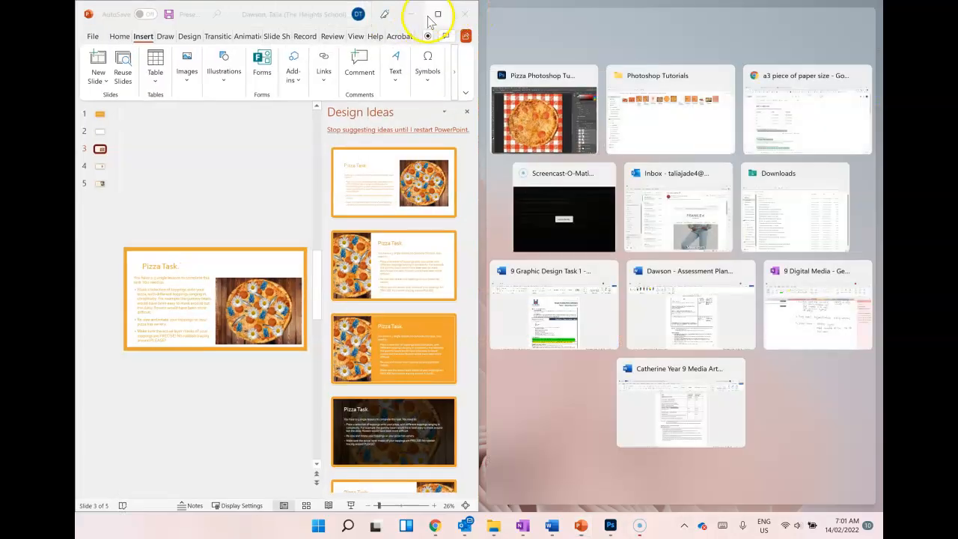
pyautogui.click(442, 15)
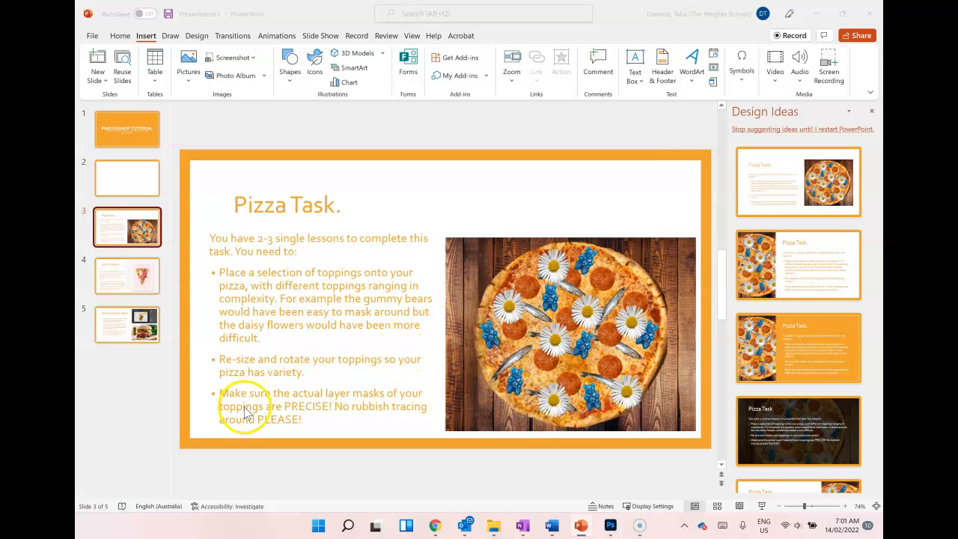
pyautogui.click(815, 13)
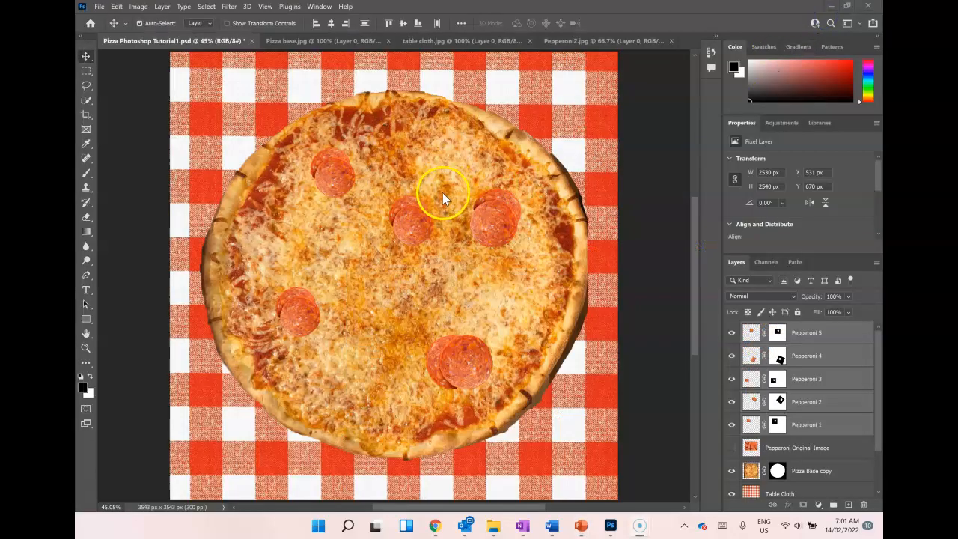